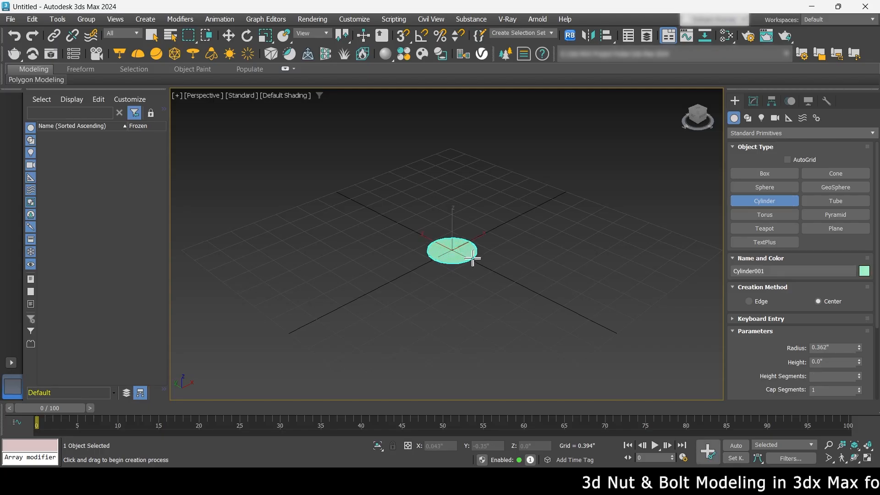
Create a standard cylinder about 0.36 inches in radius and 1.43 inches high at the centre of the grid.
{"action": "left_click", "coordinate": [463, 167]}
{"action": "right_click", "coordinate": [477, 181]}
{"action": "middle_click_drag", "start_coordinate": [518, 218], "coordinate": [510, 279]}
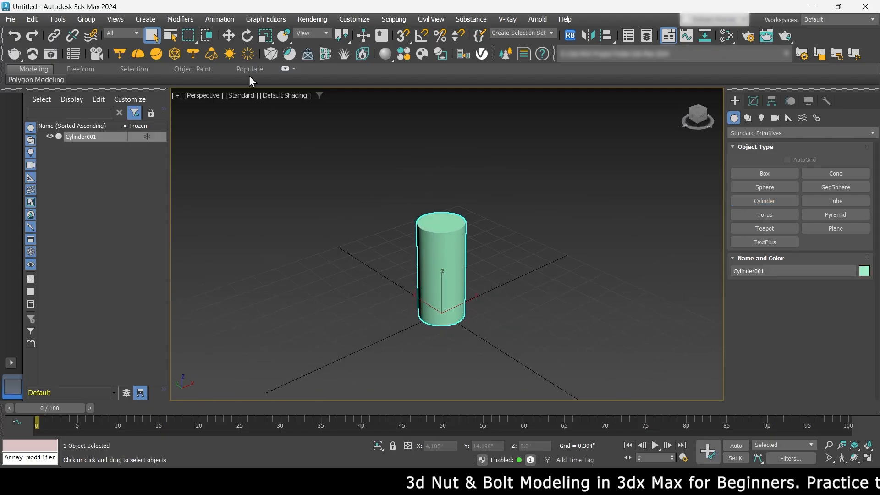
Set the cylinder's radius to 0.3 inches.
{"action": "key", "text": "w"}
{"action": "left_click", "coordinate": [754, 100]}
{"action": "right_click", "coordinate": [859, 261]}
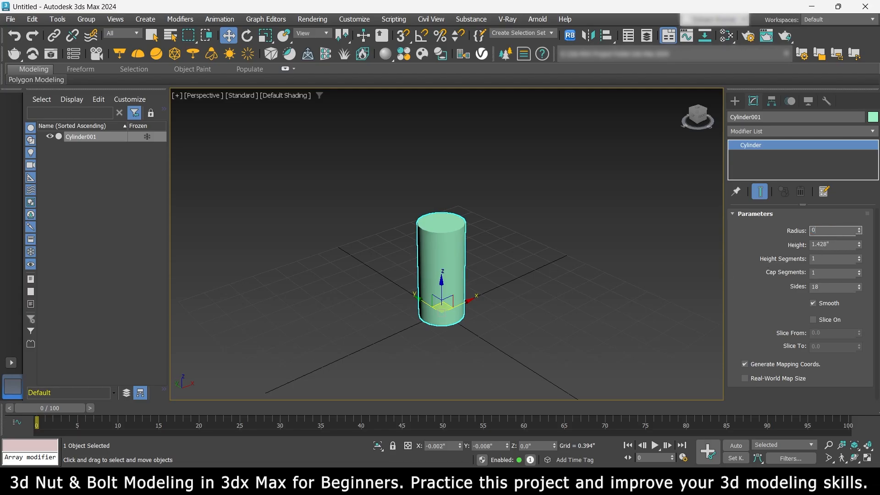
{"action": "key", "text": "Return"}
{"action": "middle_click_drag", "start_coordinate": [530, 267], "coordinate": [492, 286], "text": "alt"}
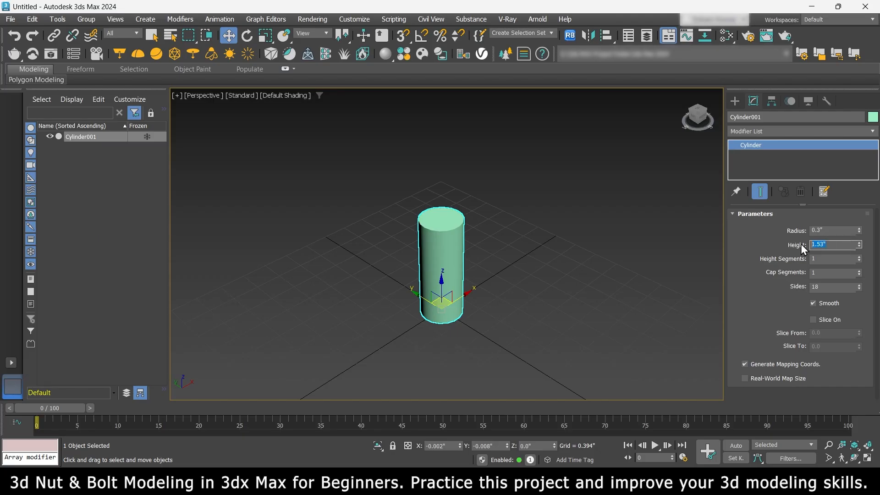
Try heights of 3 and 2.5 inches for the cylinder and settle on 2.4 inches.
{"action": "type", "text": "3"}
{"action": "key", "text": "Return"}
{"action": "middle_click_drag", "start_coordinate": [581, 269], "coordinate": [522, 275], "text": "alt"}
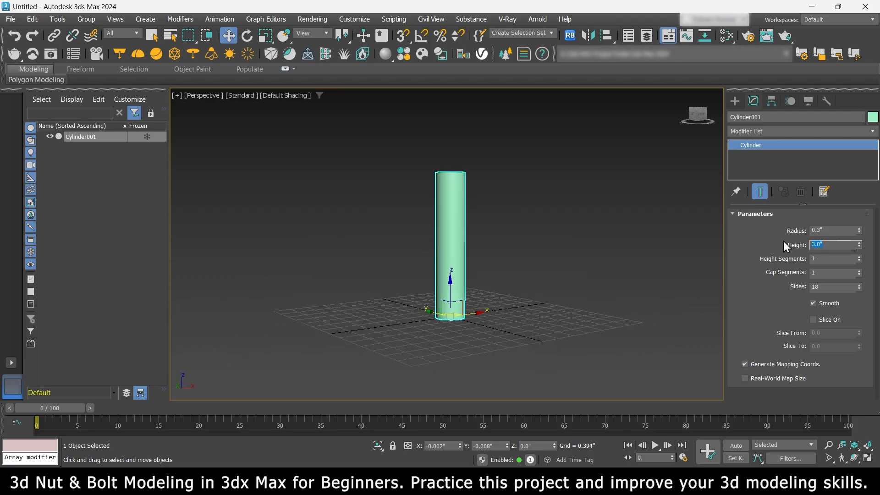
{"action": "type", "text": "2.5"}
{"action": "key", "text": "Return"}
{"action": "middle_click_drag", "start_coordinate": [522, 267], "coordinate": [494, 283]}
{"action": "middle_click_drag", "start_coordinate": [494, 284], "coordinate": [454, 295], "text": "alt"}
{"action": "scroll", "coordinate": [472, 268], "scroll_direction": "up", "scroll_amount": 3}
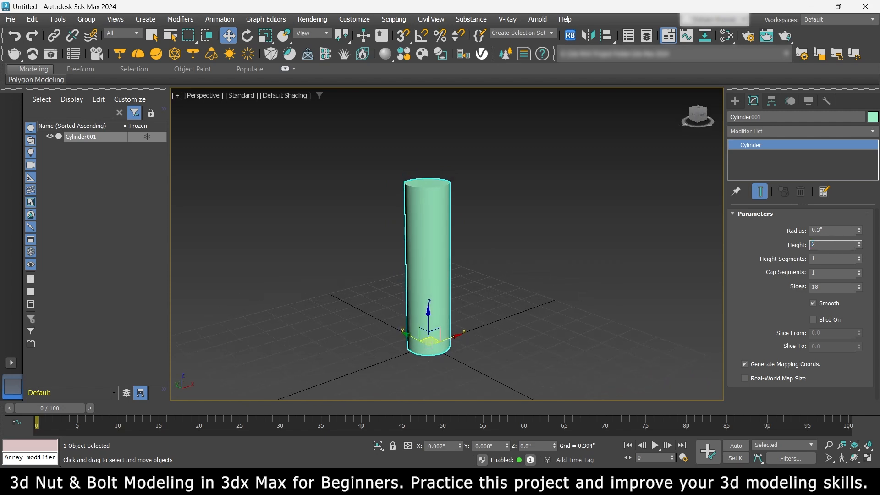
{"action": "middle_click_drag", "start_coordinate": [459, 256], "coordinate": [504, 281], "text": "alt"}
Convert the cylinder to an Editable Poly and enter its edge sub-object level.
{"action": "right_click", "coordinate": [438, 197]}
{"action": "mouse_move", "coordinate": [461, 350]}
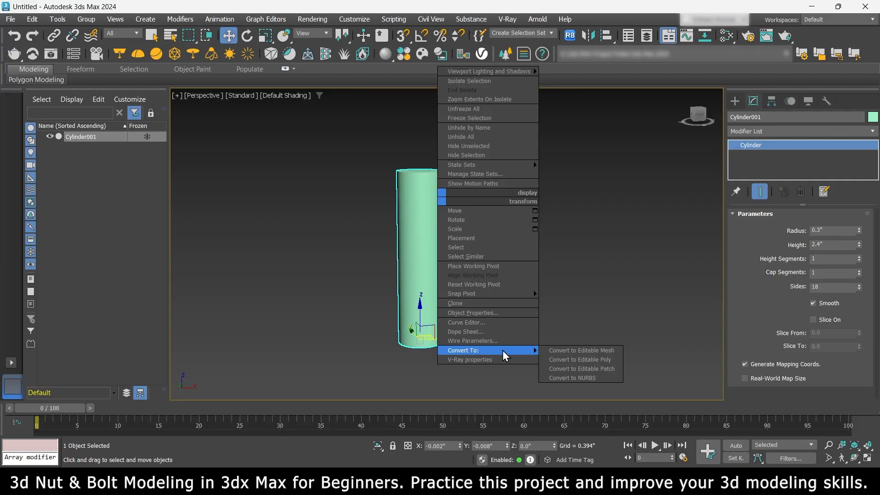
{"action": "left_click", "coordinate": [576, 360]}
{"action": "left_click", "coordinate": [768, 228]}
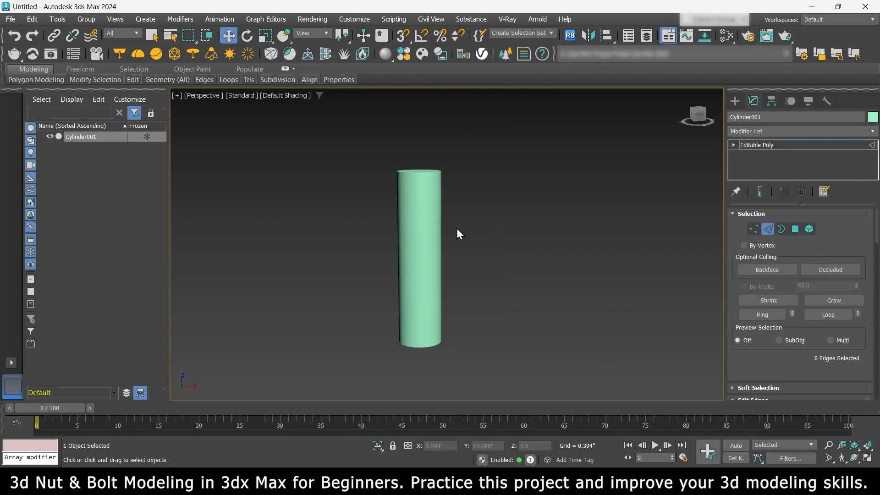
Show edged faces in the viewport and select all the vertical side edges of the cylinder.
{"action": "left_click", "coordinate": [286, 95]}
{"action": "left_click", "coordinate": [317, 180]}
{"action": "left_click_drag", "start_coordinate": [410, 184], "coordinate": [382, 250]}
Connect the selected vertical edges with 30 segments to form horizontal loops along the cylinder.
{"action": "right_click", "coordinate": [312, 207]}
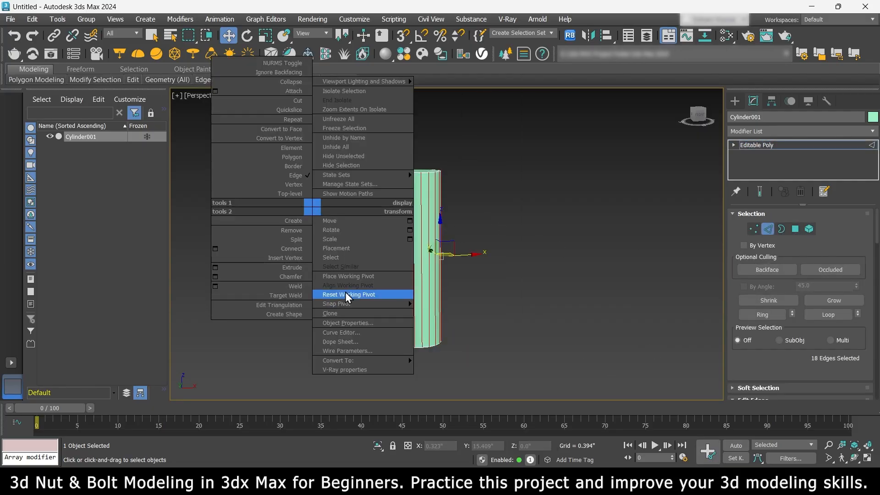
{"action": "scroll", "coordinate": [758, 312], "scroll_direction": "down", "scroll_amount": 5}
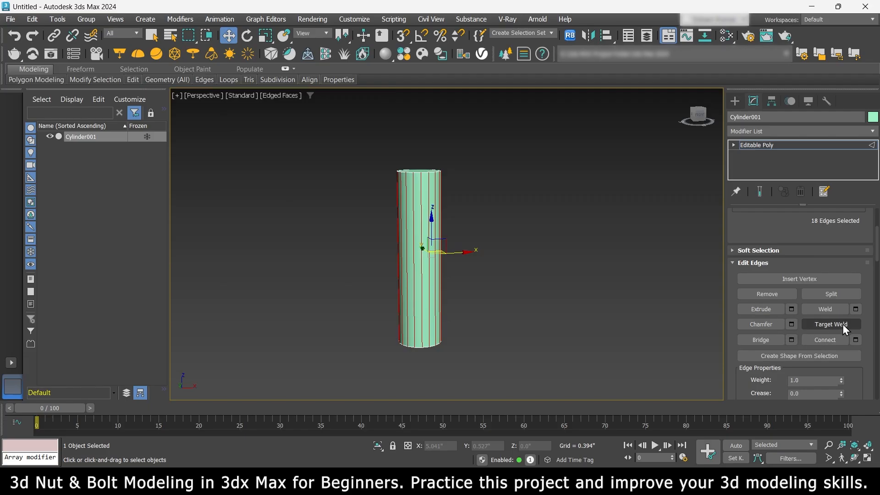
{"action": "left_click", "coordinate": [855, 340]}
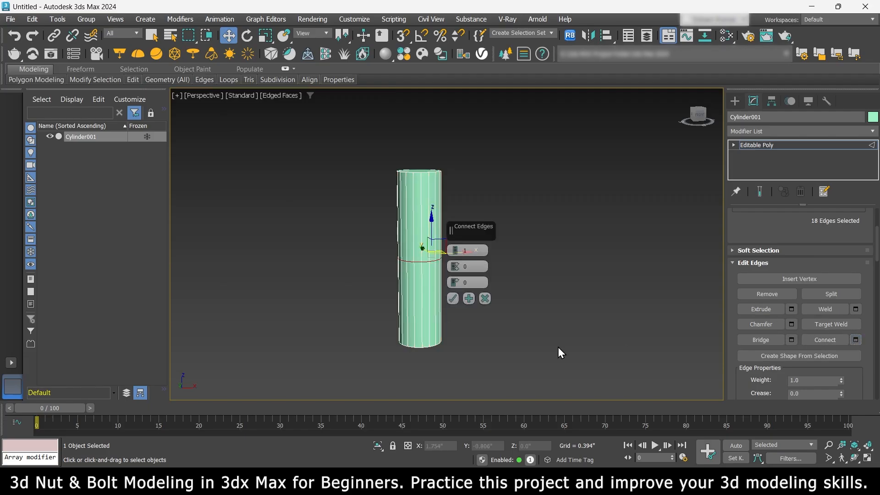
{"action": "left_click", "coordinate": [455, 249]}
{"action": "type", "text": "30"}
{"action": "key", "text": "Return"}
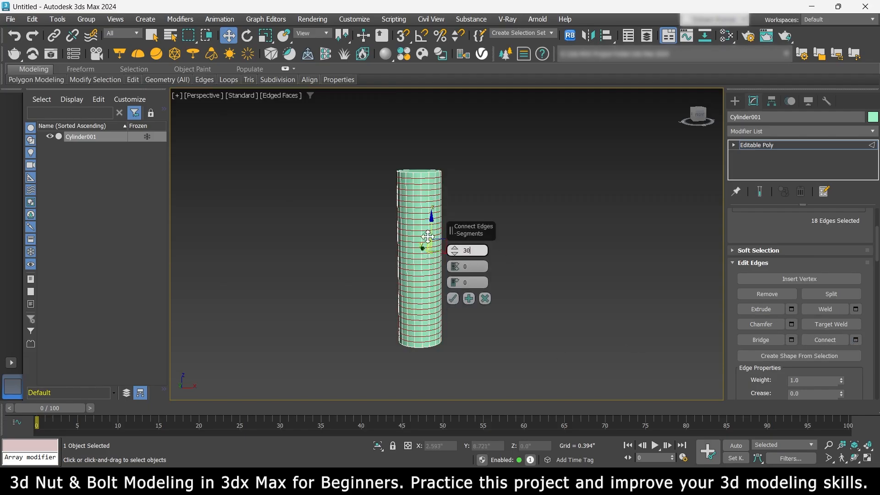
{"action": "scroll", "coordinate": [495, 259], "scroll_direction": "up", "scroll_amount": 3}
{"action": "middle_click_drag", "start_coordinate": [426, 253], "coordinate": [374, 266], "text": "alt"}
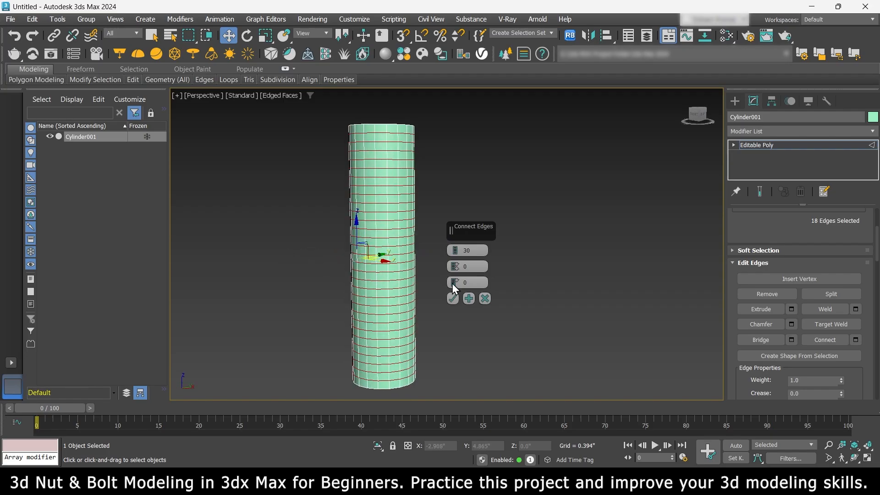
{"action": "left_click", "coordinate": [452, 298]}
Switch the viewport to the Front view with the cylinder fully in sight.
{"action": "middle_click_drag", "start_coordinate": [469, 243], "coordinate": [501, 244]}
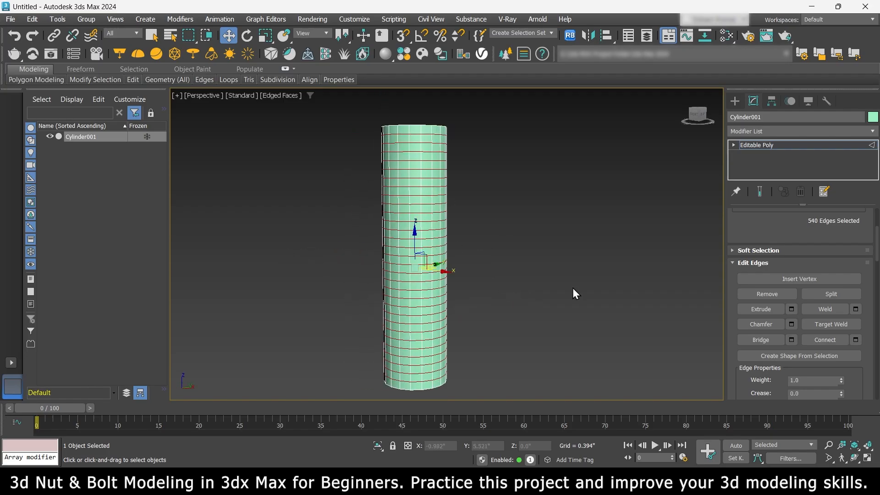
{"action": "scroll", "coordinate": [784, 297], "scroll_direction": "up", "scroll_amount": 3}
{"action": "scroll", "coordinate": [784, 297], "scroll_direction": "down", "scroll_amount": 3}
{"action": "left_click", "coordinate": [270, 96]}
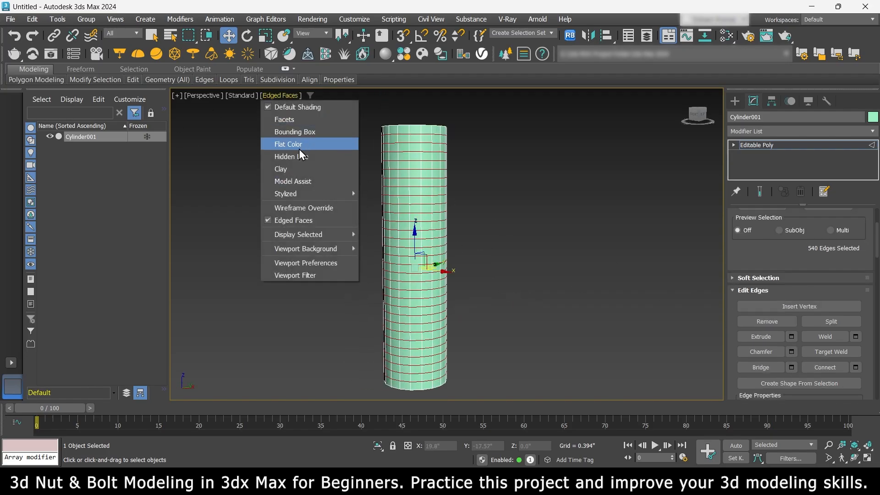
{"action": "left_click", "coordinate": [197, 95]}
{"action": "left_click", "coordinate": [207, 183]}
{"action": "scroll", "coordinate": [494, 194], "scroll_direction": "up", "scroll_amount": 5}
{"action": "scroll", "coordinate": [463, 211], "scroll_direction": "down", "scroll_amount": 3}
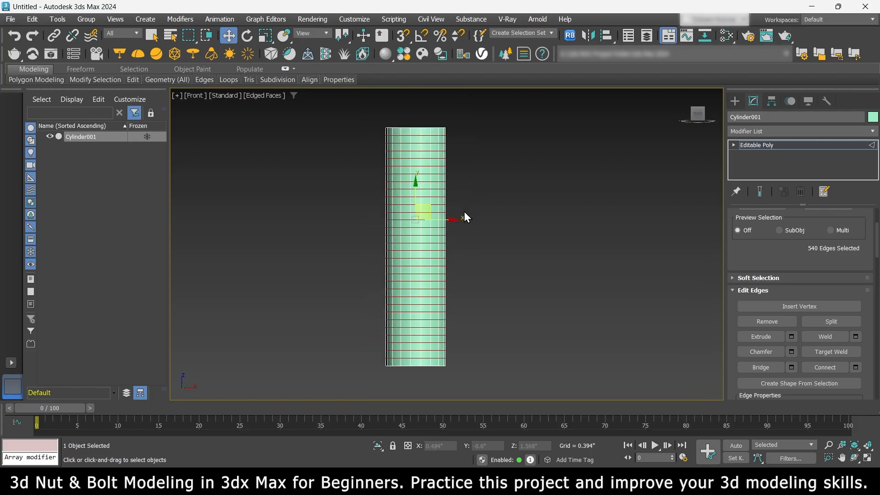
Set the geometry constraint to Edge and rotate the selected horizontal loops by about -5.84 degrees to slant them.
{"action": "left_click", "coordinate": [270, 97]}
{"action": "left_click", "coordinate": [471, 209]}
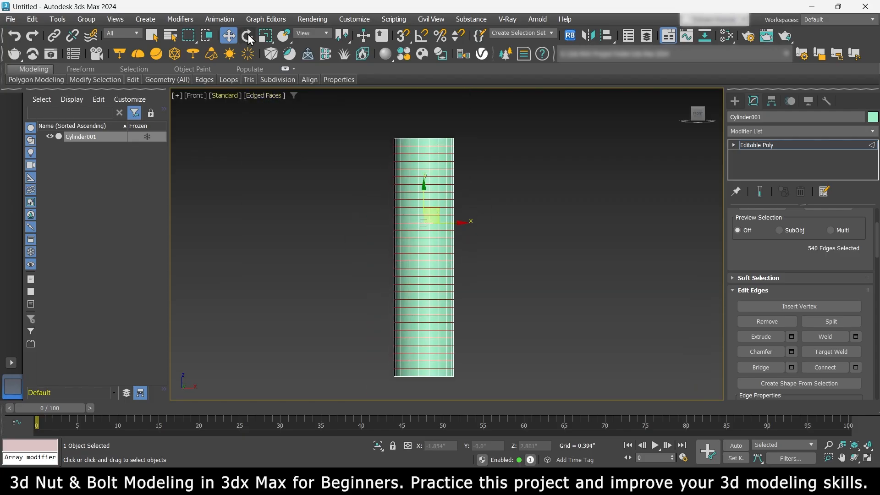
{"action": "scroll", "coordinate": [807, 319], "scroll_direction": "down", "scroll_amount": 10}
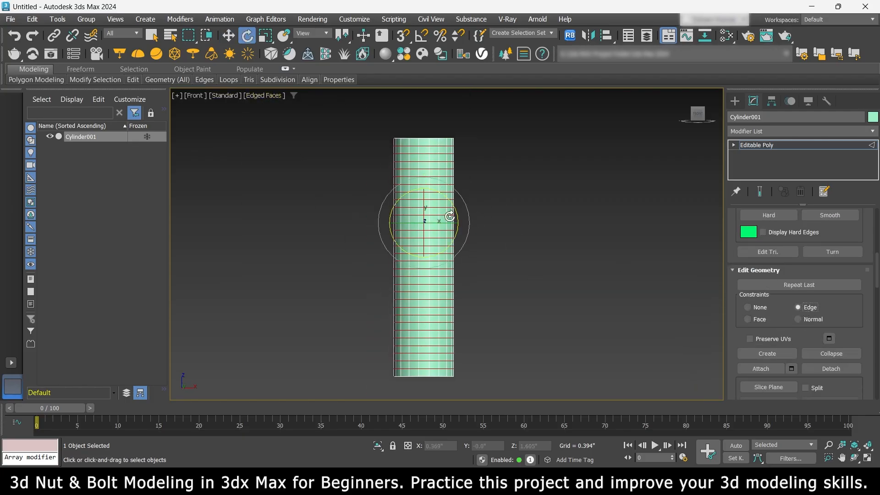
{"action": "left_click_drag", "start_coordinate": [443, 196], "coordinate": [447, 197]}
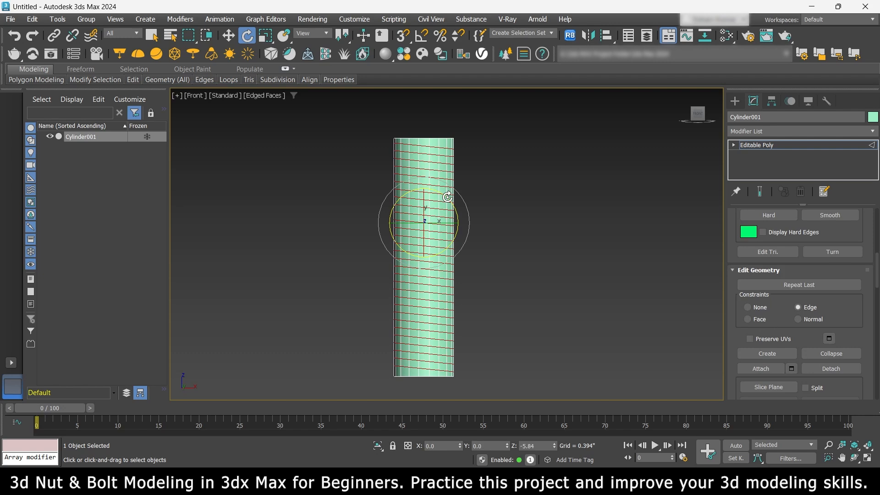
Return the viewport to the Perspective view and switch back to the Move tool.
{"action": "scroll", "coordinate": [797, 324], "scroll_direction": "up", "scroll_amount": 4}
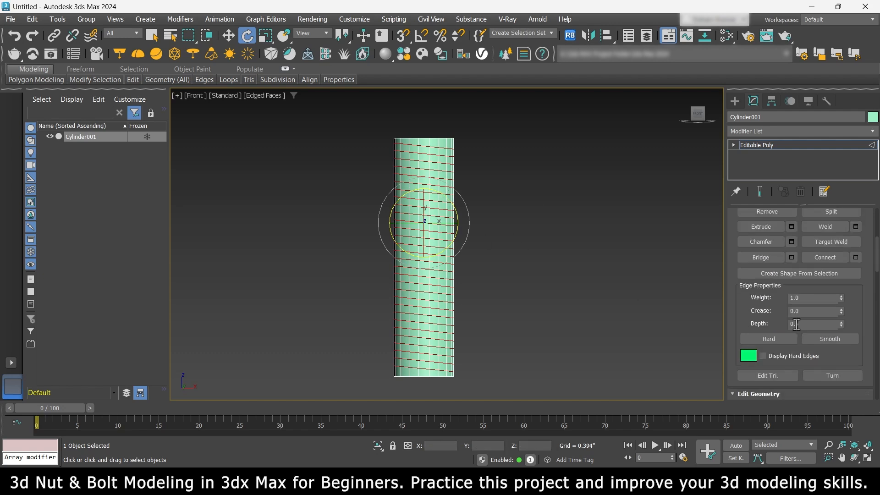
{"action": "left_click", "coordinate": [194, 95]}
{"action": "left_click", "coordinate": [214, 130]}
{"action": "key", "text": "w"}
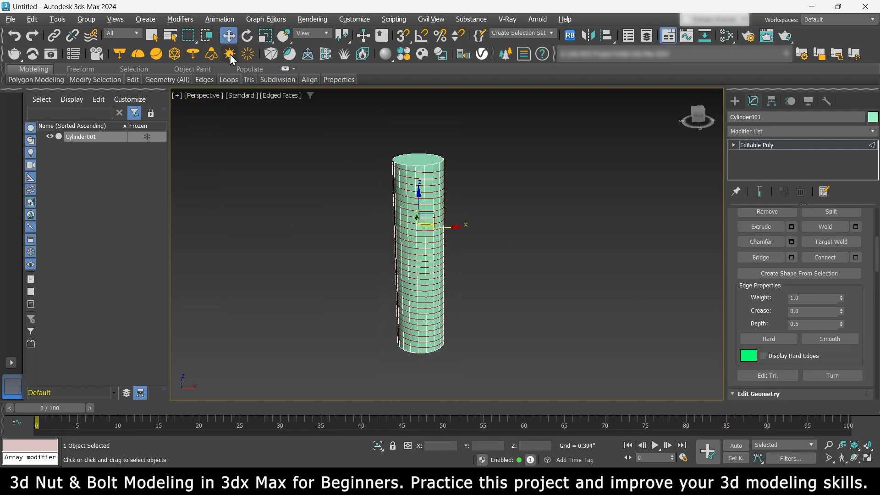
Extrude the slanted edge loops outward, trying a height of 0.01 inches and settling on 0.04 inches.
{"action": "scroll", "coordinate": [785, 249], "scroll_direction": "up", "scroll_amount": 1}
{"action": "left_click", "coordinate": [792, 254]}
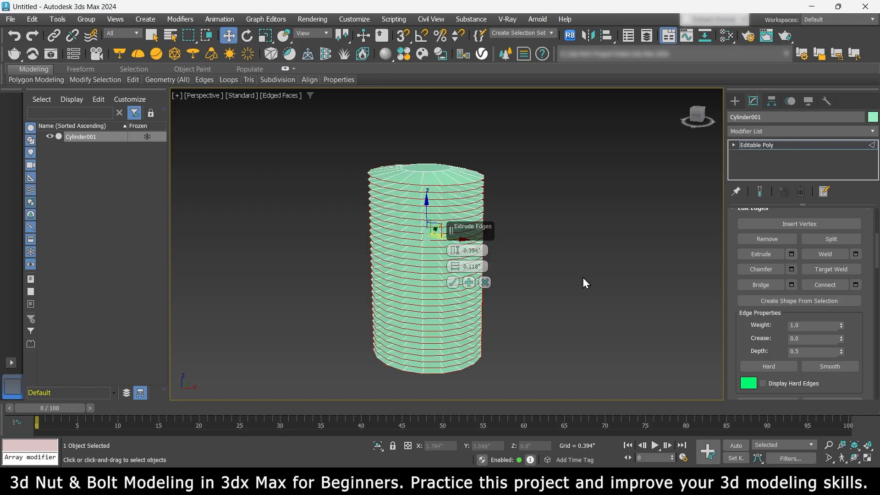
{"action": "type", "text": "0.01"}
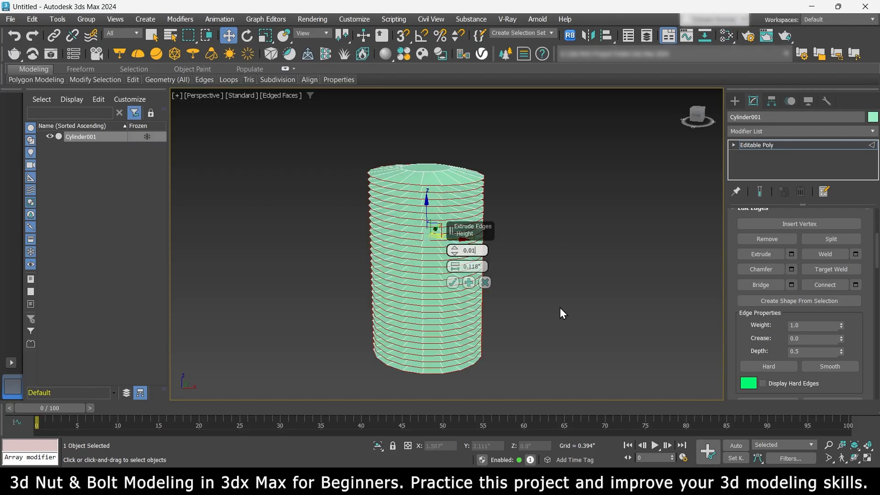
{"action": "key", "text": "Return"}
{"action": "scroll", "coordinate": [437, 181], "scroll_direction": "up", "scroll_amount": 5}
{"action": "middle_click_drag", "start_coordinate": [463, 199], "coordinate": [464, 239], "text": "alt"}
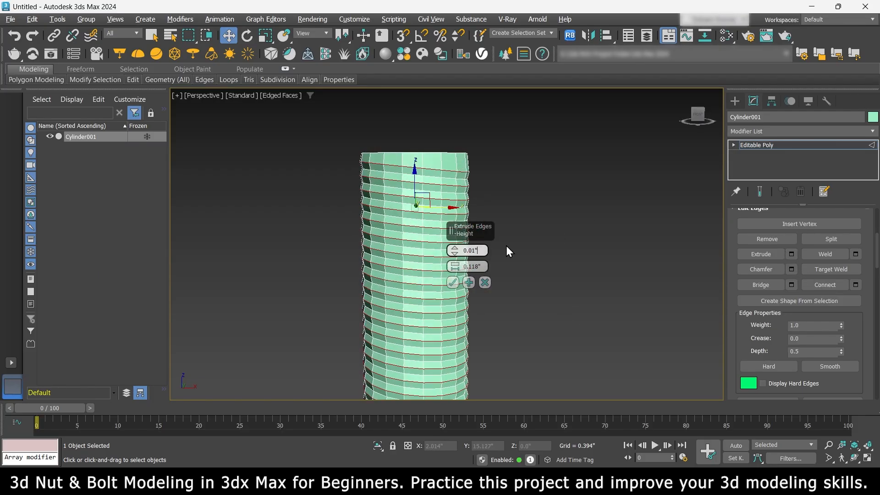
{"action": "key", "text": "BackSpace"}
{"action": "key", "text": "BackSpace"}
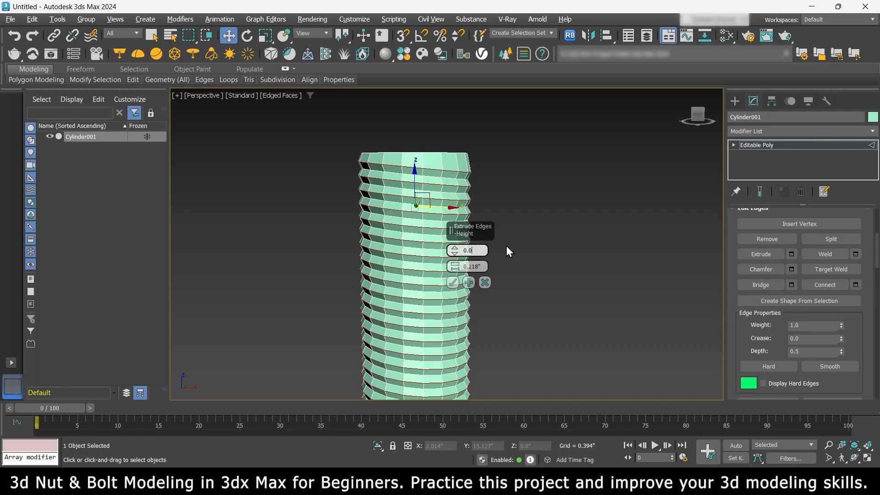
{"action": "type", "text": "4"}
{"action": "key", "text": "Return"}
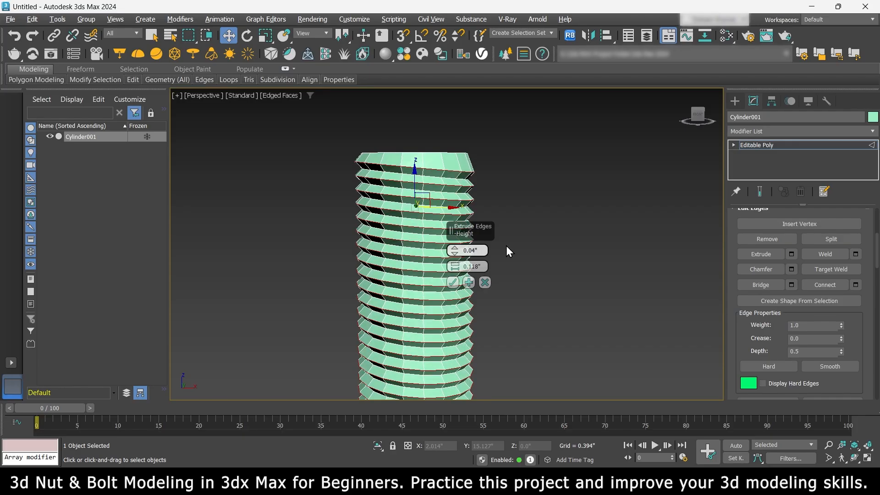
Reduce the edge extrusion width to 0.03 inches and apply the extrusion.
{"action": "mouse_move", "coordinate": [402, 246]}
{"action": "middle_mouse_down", "text": "alt"}
{"action": "mouse_move", "coordinate": [400, 219]}
{"action": "mouse_move", "coordinate": [408, 235]}
{"action": "middle_mouse_up", "text": "alt"}
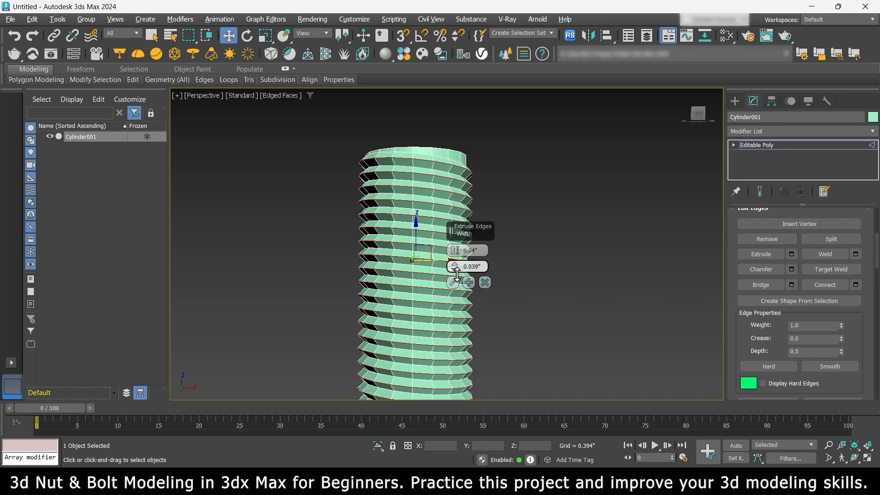
{"action": "left_click_drag", "start_coordinate": [457, 274], "coordinate": [457, 280]}
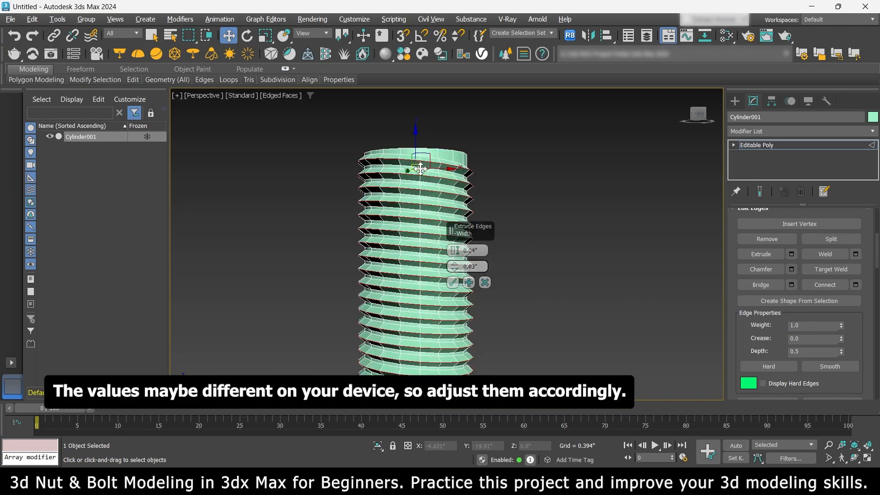
{"action": "middle_click_drag", "start_coordinate": [420, 169], "coordinate": [440, 179], "text": "alt"}
{"action": "scroll", "coordinate": [440, 179], "scroll_direction": "up", "scroll_amount": 3}
{"action": "middle_click_drag", "start_coordinate": [503, 230], "coordinate": [420, 224], "text": "alt"}
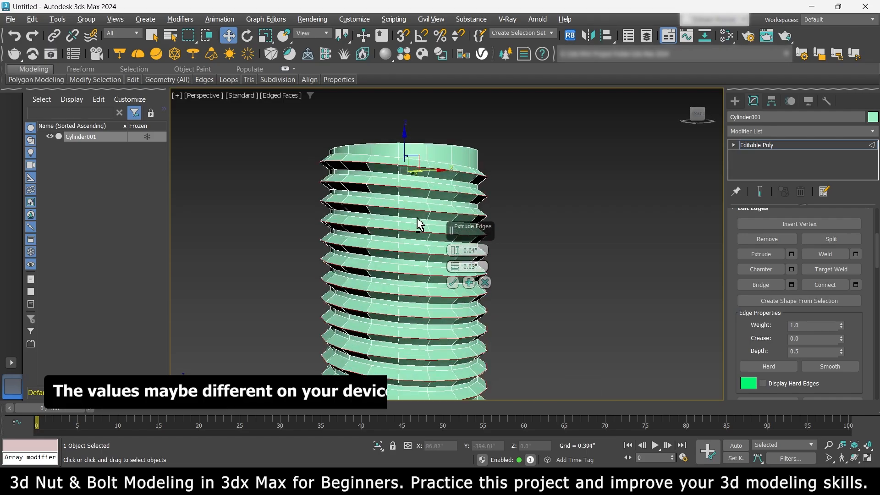
{"action": "scroll", "coordinate": [418, 225], "scroll_direction": "down", "scroll_amount": 8}
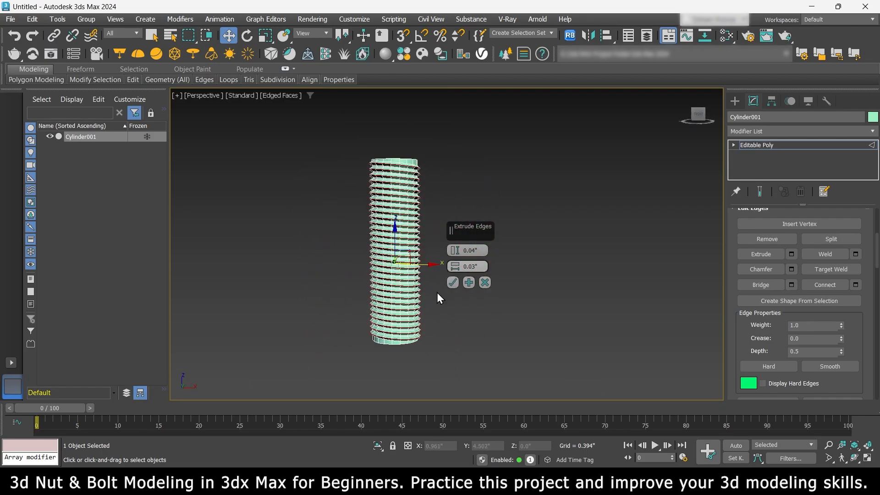
{"action": "left_click", "coordinate": [453, 282]}
Examine the extruded thread ridges along the whole length of the bolt shaft.
{"action": "scroll", "coordinate": [440, 298], "scroll_direction": "up", "scroll_amount": 3}
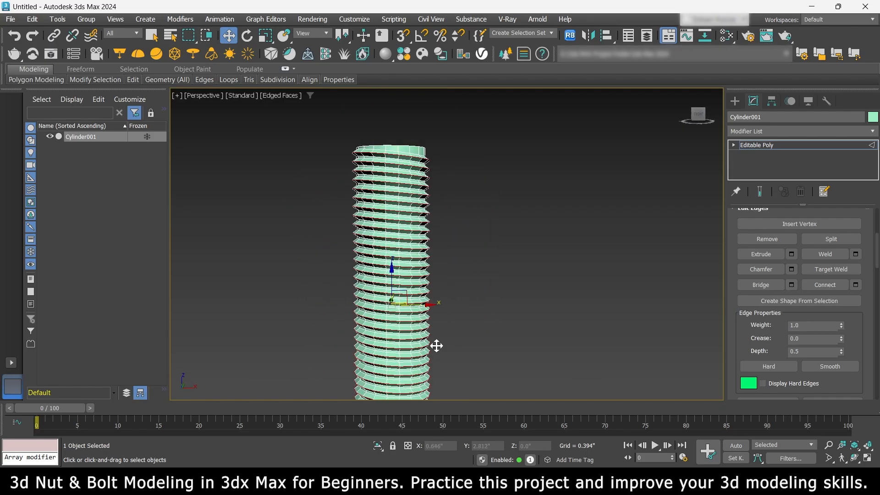
{"action": "middle_click_drag", "start_coordinate": [437, 346], "coordinate": [431, 316]}
{"action": "scroll", "coordinate": [779, 288], "scroll_direction": "up", "scroll_amount": 1}
{"action": "middle_click_drag", "start_coordinate": [497, 256], "coordinate": [508, 271], "text": "alt"}
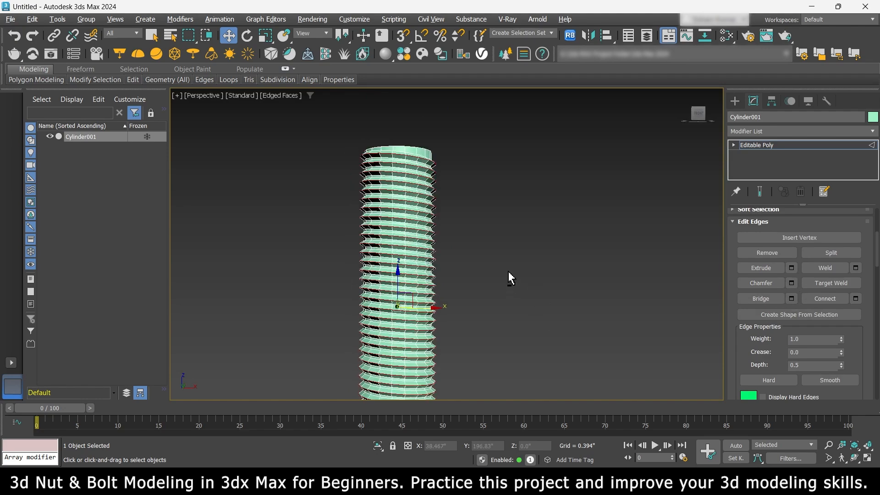
{"action": "scroll", "coordinate": [428, 158], "scroll_direction": "up", "scroll_amount": 5}
{"action": "middle_click_drag", "start_coordinate": [468, 232], "coordinate": [472, 210]}
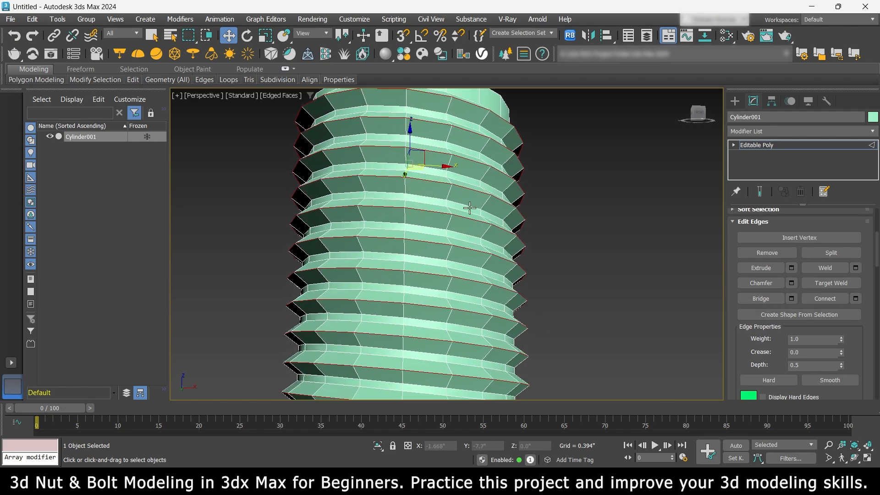
{"action": "scroll", "coordinate": [433, 309], "scroll_direction": "down", "scroll_amount": 3}
{"action": "middle_click_drag", "start_coordinate": [443, 330], "coordinate": [564, 258]}
{"action": "scroll", "coordinate": [444, 316], "scroll_direction": "down", "scroll_amount": 5}
{"action": "middle_click_drag", "start_coordinate": [442, 356], "coordinate": [447, 299]}
{"action": "scroll", "coordinate": [445, 302], "scroll_direction": "up", "scroll_amount": 4}
{"action": "scroll", "coordinate": [395, 336], "scroll_direction": "down", "scroll_amount": 5}
{"action": "middle_click_drag", "start_coordinate": [447, 299], "coordinate": [460, 287]}
{"action": "scroll", "coordinate": [460, 291], "scroll_direction": "up", "scroll_amount": 3}
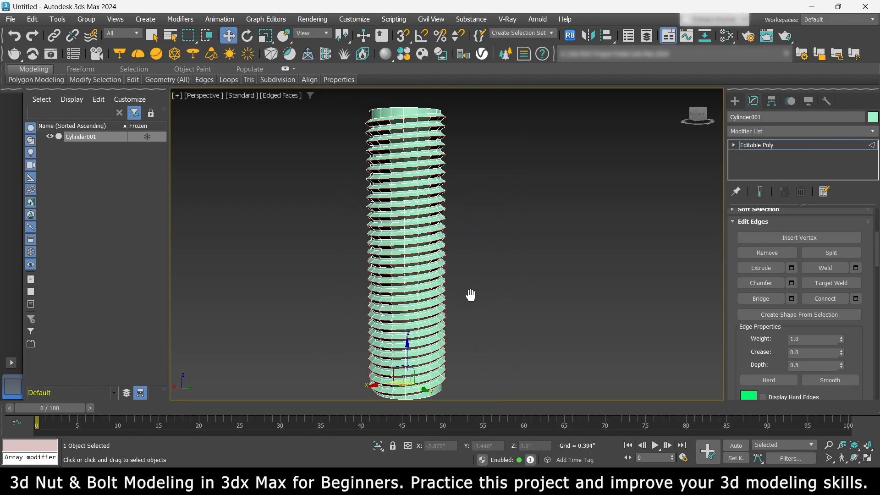
Chamfer the selected edges of the extruded thread ridges by 0.01 inches and apply it along the whole bolt shaft.
{"action": "left_click", "coordinate": [791, 283]}
{"action": "double_click", "coordinate": [482, 263]}
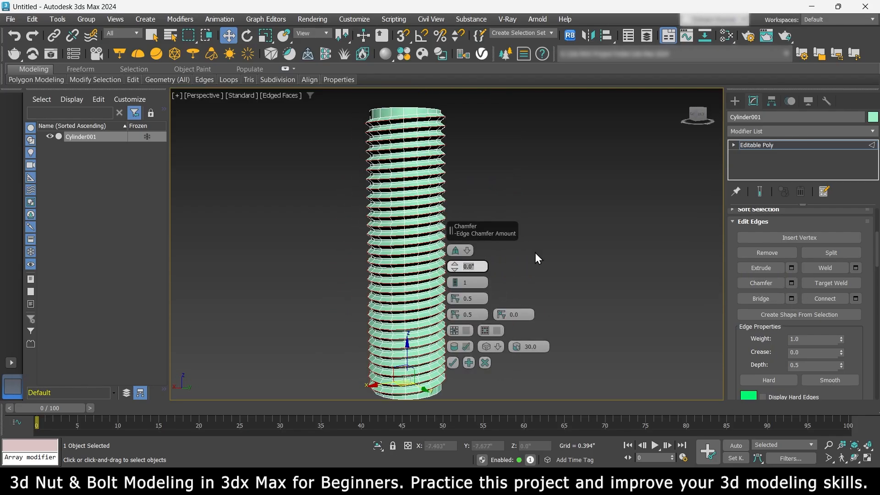
{"action": "type", "text": "0.01"}
{"action": "key", "text": "Return"}
{"action": "middle_click_drag", "start_coordinate": [446, 151], "coordinate": [438, 184]}
{"action": "scroll", "coordinate": [426, 165], "scroll_direction": "up", "scroll_amount": 5}
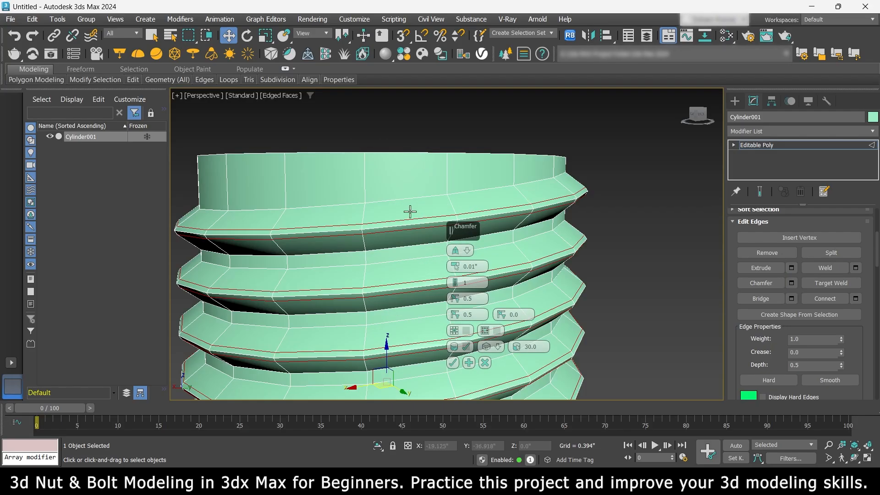
{"action": "scroll", "coordinate": [405, 205], "scroll_direction": "down", "scroll_amount": 3}
{"action": "scroll", "coordinate": [386, 204], "scroll_direction": "up", "scroll_amount": 3}
{"action": "scroll", "coordinate": [385, 211], "scroll_direction": "down", "scroll_amount": 2}
{"action": "scroll", "coordinate": [382, 274], "scroll_direction": "down", "scroll_amount": 5}
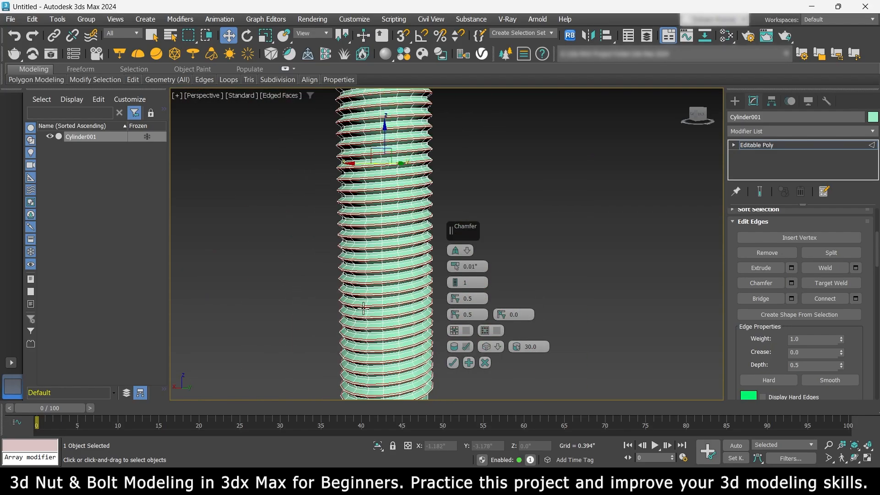
{"action": "left_click", "coordinate": [452, 363]}
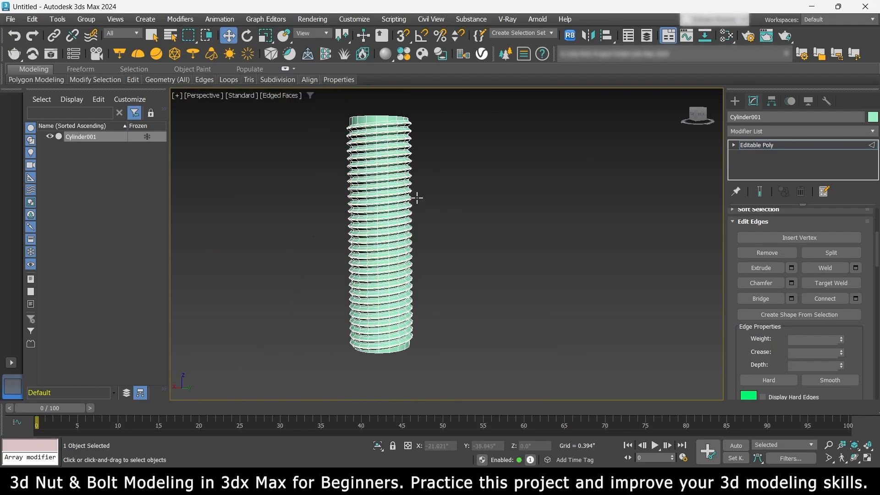
Select the polygon closing the lower end of the shaft and scale it down uniformly to 94 percent.
{"action": "middle_click_drag", "start_coordinate": [417, 197], "coordinate": [465, 146], "text": "alt"}
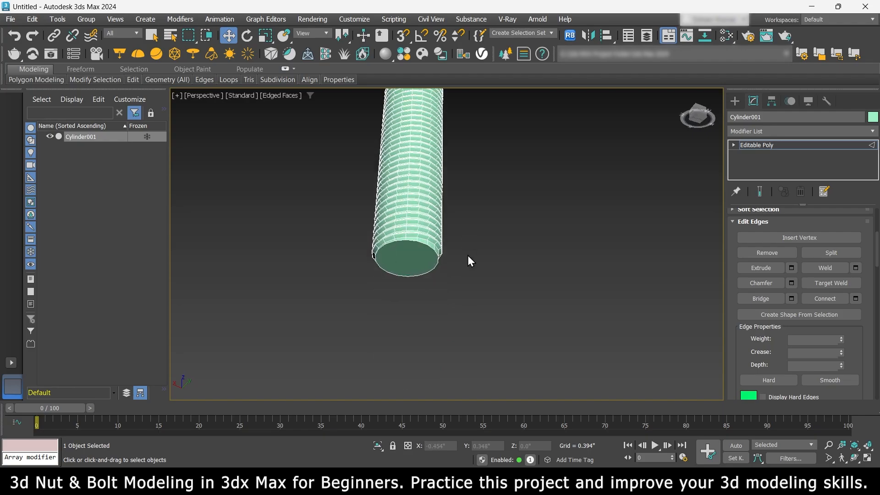
{"action": "scroll", "coordinate": [415, 251], "scroll_direction": "up", "scroll_amount": 4}
{"action": "left_click", "coordinate": [406, 265]}
{"action": "scroll", "coordinate": [818, 239], "scroll_direction": "up", "scroll_amount": 3}
{"action": "left_click", "coordinate": [811, 263]}
{"action": "scroll", "coordinate": [810, 266], "scroll_direction": "up", "scroll_amount": 3}
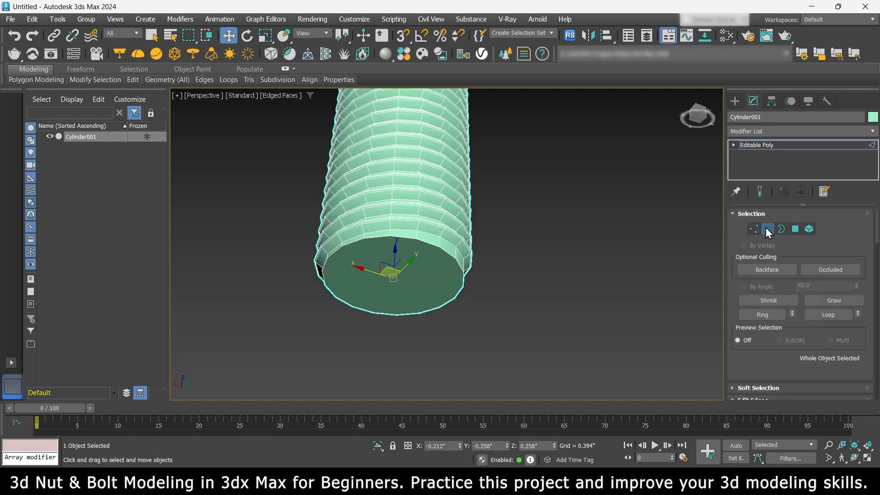
{"action": "left_click", "coordinate": [796, 229]}
{"action": "left_click", "coordinate": [403, 304]}
{"action": "middle_click_drag", "start_coordinate": [573, 290], "coordinate": [552, 327], "text": "alt"}
{"action": "middle_click_drag", "start_coordinate": [389, 255], "coordinate": [474, 289], "text": "alt"}
{"action": "scroll", "coordinate": [843, 328], "scroll_direction": "down", "scroll_amount": 5}
{"action": "left_click", "coordinate": [265, 36]}
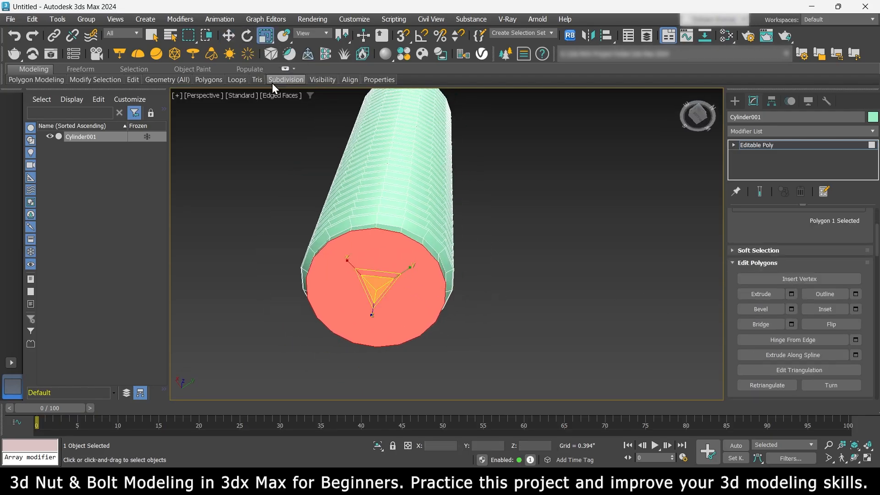
{"action": "left_click_drag", "start_coordinate": [376, 278], "coordinate": [377, 283]}
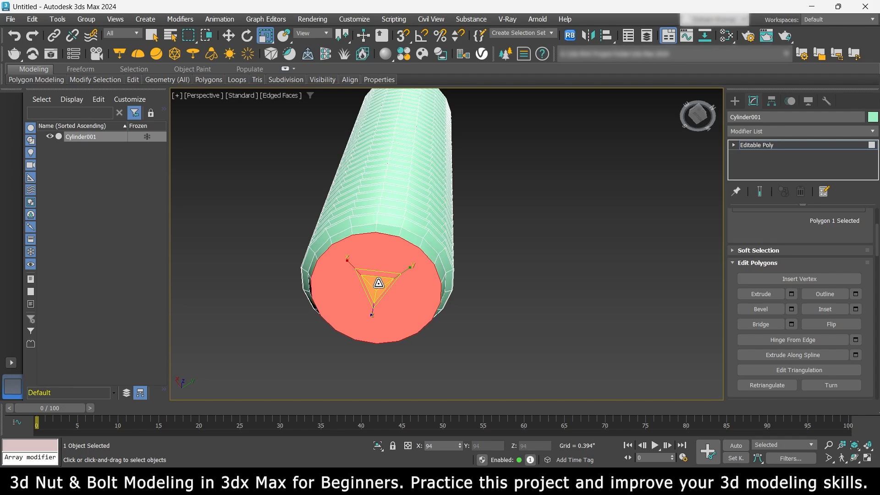
Extrude the shaft's lower end polygon by 0.02 inches and apply the extrusion.
{"action": "scroll", "coordinate": [419, 282], "scroll_direction": "down", "scroll_amount": 4}
{"action": "middle_click_drag", "start_coordinate": [445, 298], "coordinate": [460, 311], "text": "alt"}
{"action": "scroll", "coordinate": [400, 283], "scroll_direction": "up", "scroll_amount": 4}
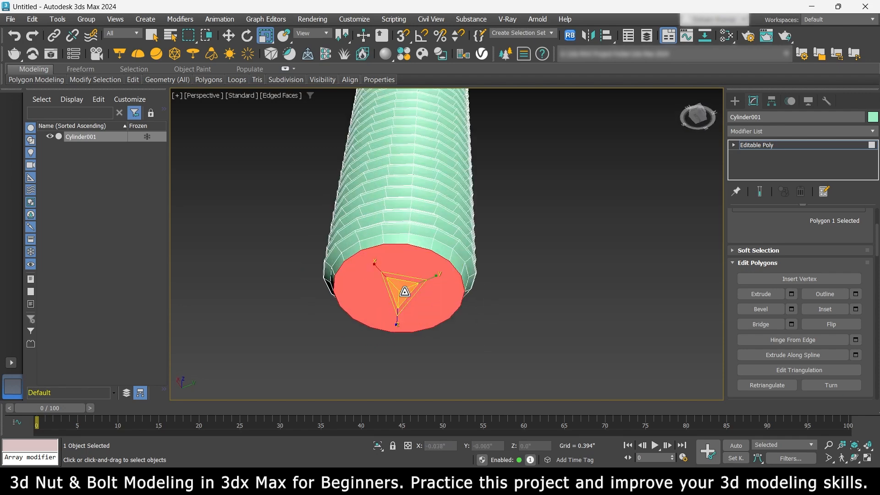
{"action": "key", "text": "w"}
{"action": "left_click", "coordinate": [792, 296]}
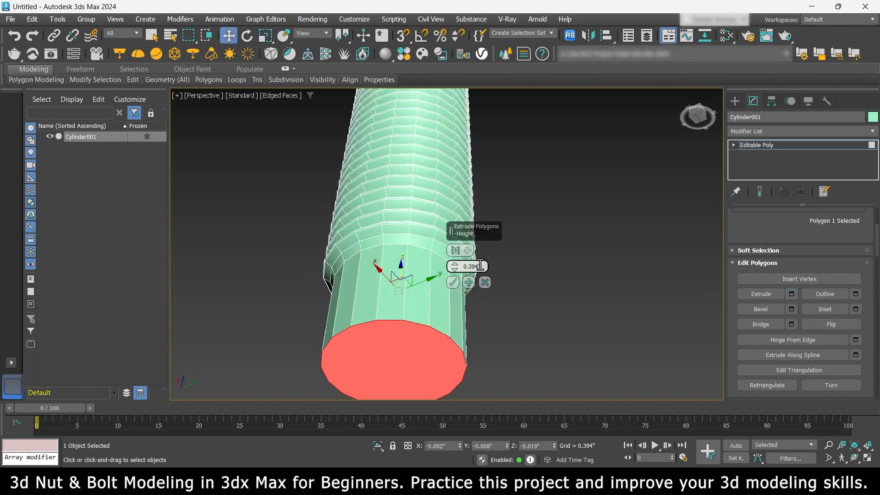
{"action": "left_click_drag", "start_coordinate": [457, 274], "coordinate": [458, 300]}
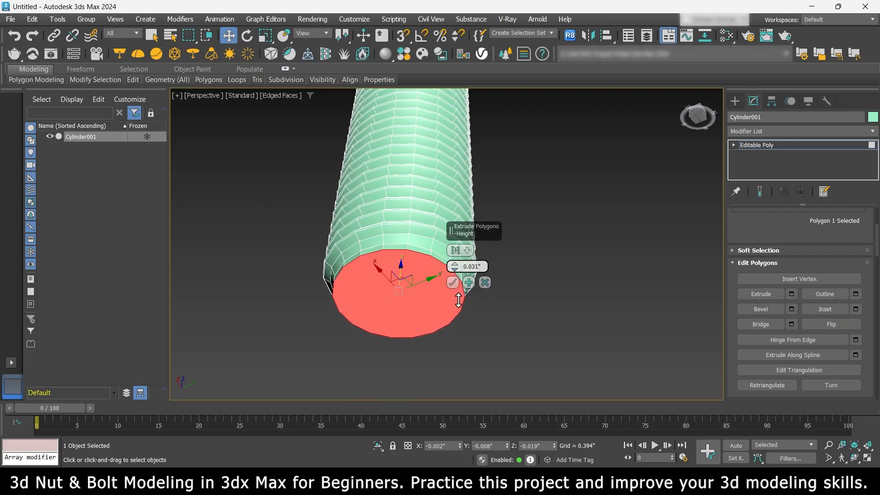
{"action": "middle_click_drag", "start_coordinate": [568, 269], "coordinate": [521, 298], "text": "alt"}
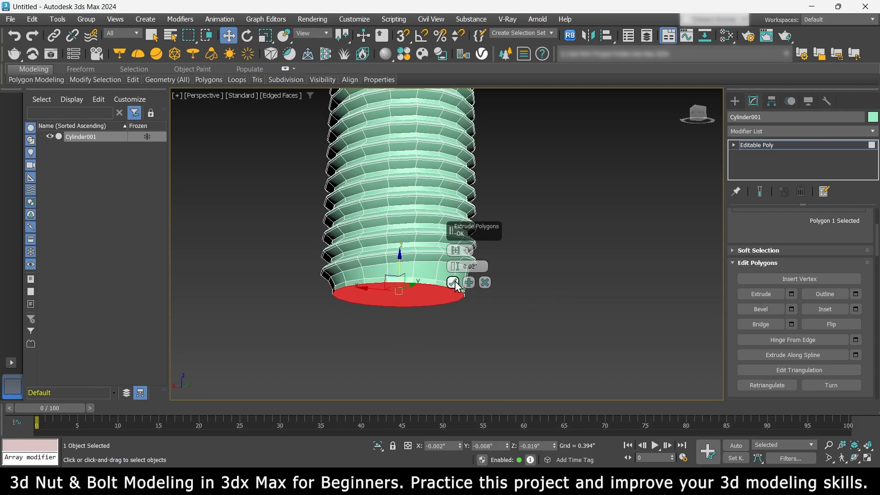
{"action": "left_click", "coordinate": [453, 283]}
Scale the extruded lower end polygon down uniformly to 95 percent and return to the Move tool.
{"action": "key", "text": "r"}
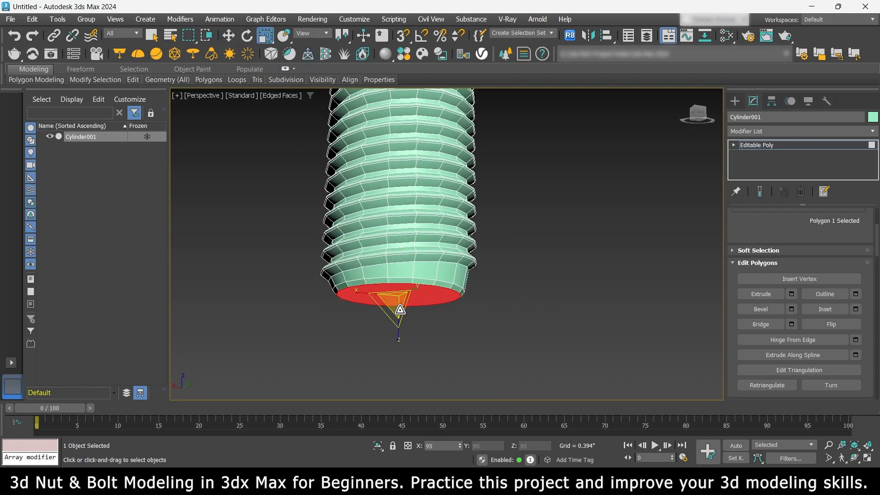
{"action": "middle_click_drag", "start_coordinate": [400, 310], "coordinate": [486, 182], "text": "alt"}
{"action": "key", "text": "w"}
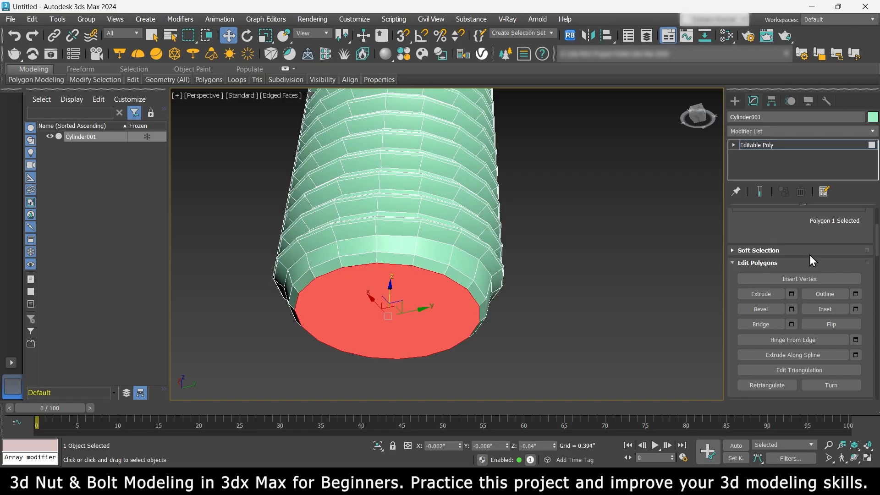
Inset the lower end polygon twice in a row to form two concentric rings, and clear the polygon selection.
{"action": "left_click", "coordinate": [854, 312]}
{"action": "left_click", "coordinate": [472, 284]}
{"action": "left_click", "coordinate": [454, 283]}
{"action": "key", "text": "ctrl+d"}
Weld all 18 vertices of the innermost ring on the lower end into one centre point with a 0.1-inch threshold.
{"action": "scroll", "coordinate": [393, 323], "scroll_direction": "up", "scroll_amount": 5}
{"action": "middle_click_drag", "start_coordinate": [393, 323], "coordinate": [408, 307]}
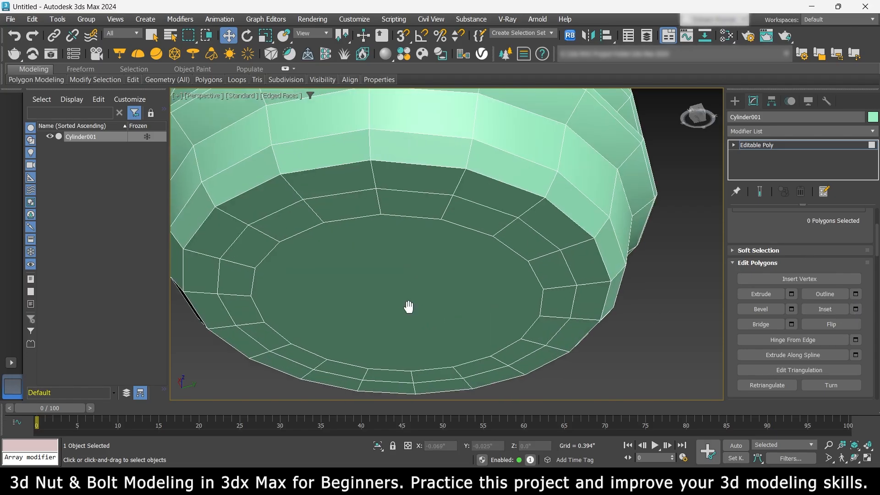
{"action": "key", "text": "1"}
{"action": "left_click", "coordinate": [381, 214]}
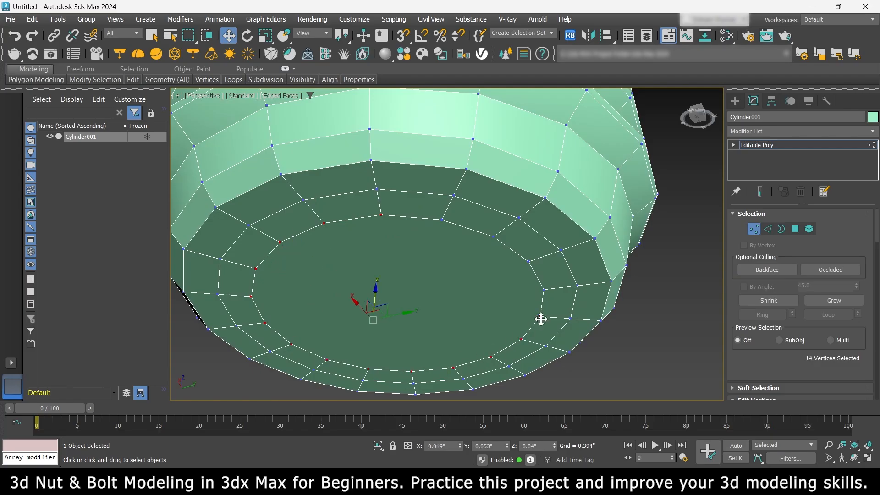
{"action": "scroll", "coordinate": [802, 298], "scroll_direction": "down", "scroll_amount": 5}
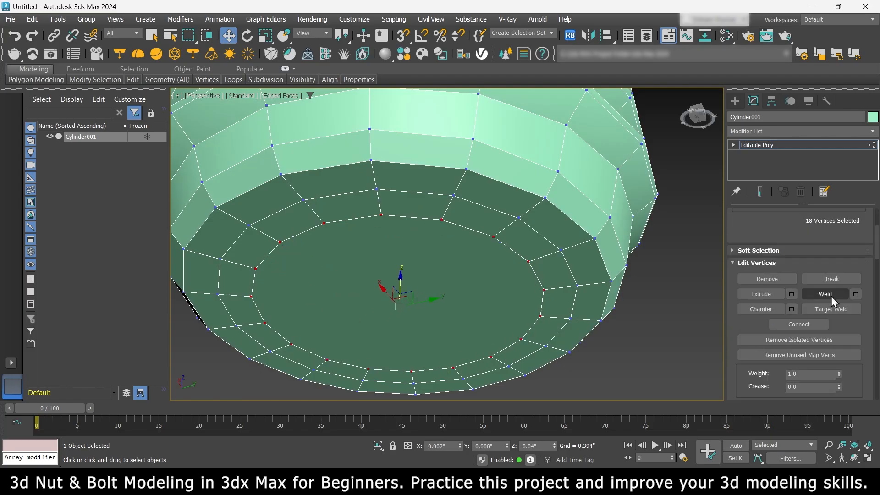
{"action": "left_click", "coordinate": [856, 294]}
{"action": "type", "text": "0.1"}
{"action": "key", "text": "Return"}
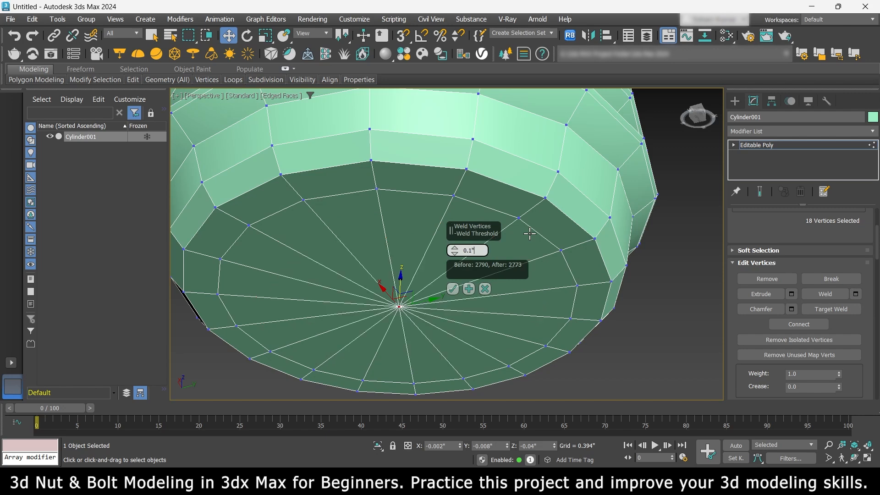
{"action": "left_click", "coordinate": [453, 289]}
Remove every second radial edge running to the centre point of the shaft's lower end.
{"action": "key", "text": "2"}
{"action": "left_click", "coordinate": [385, 236]}
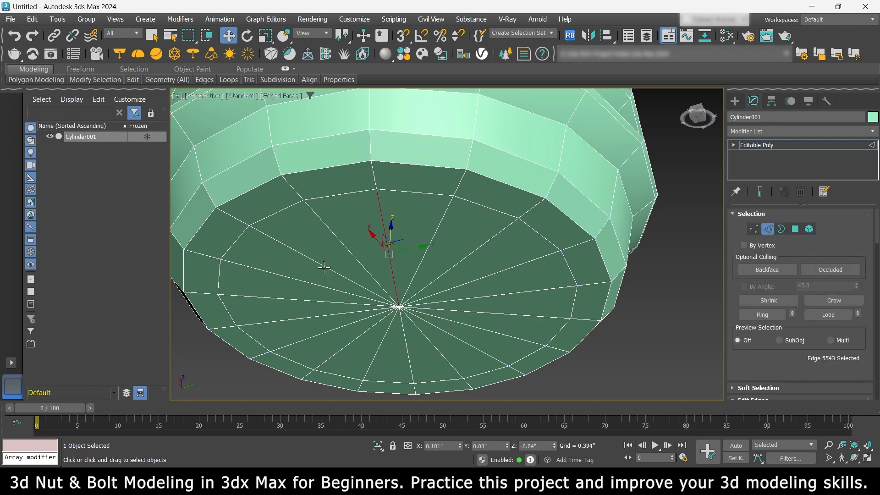
{"action": "left_click", "coordinate": [324, 266], "text": "ctrl"}
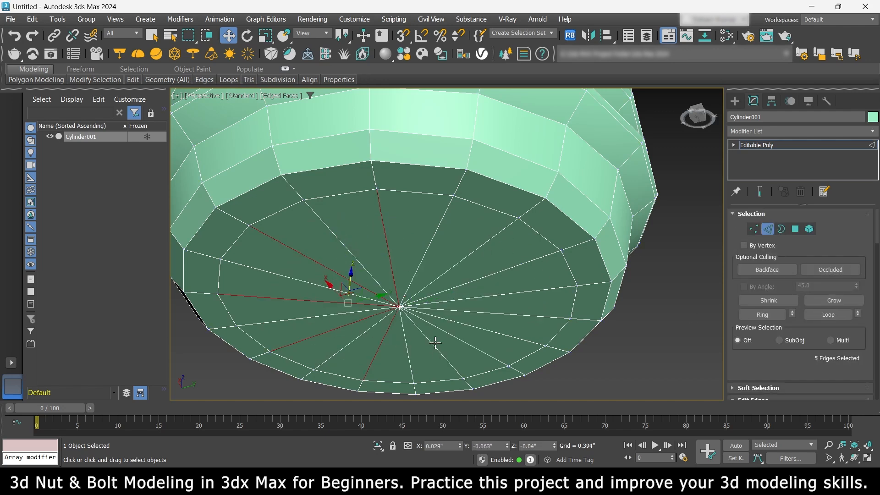
{"action": "left_click", "coordinate": [466, 262]}
{"action": "scroll", "coordinate": [465, 262], "scroll_direction": "down", "scroll_amount": 5}
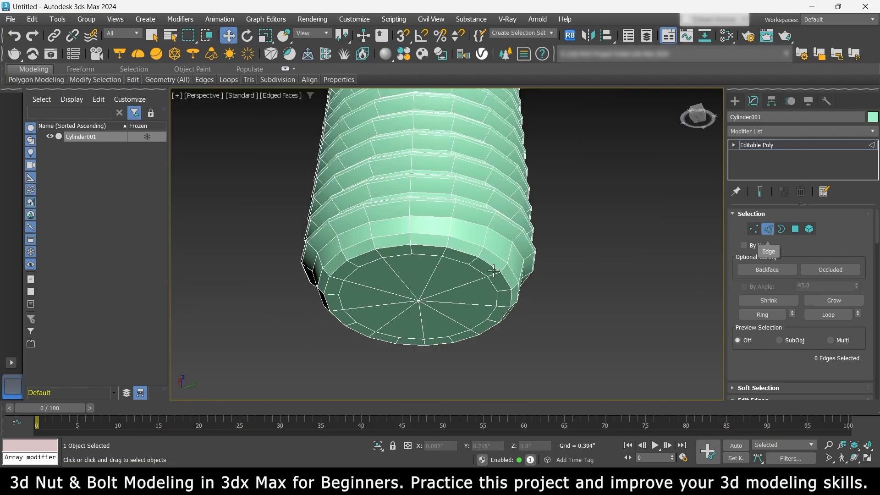
{"action": "scroll", "coordinate": [412, 270], "scroll_direction": "up", "scroll_amount": 3}
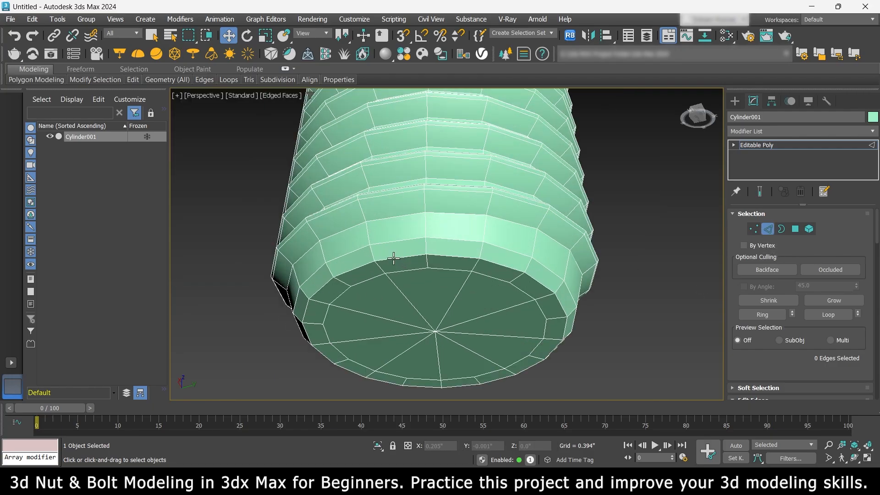
Select the polygon closing the upper end of the shaft and raise it slightly in the Front view, to Z about 2.409 inches.
{"action": "scroll", "coordinate": [391, 271], "scroll_direction": "down", "scroll_amount": 6}
{"action": "middle_click_drag", "start_coordinate": [391, 272], "coordinate": [423, 206], "text": "alt"}
{"action": "scroll", "coordinate": [422, 206], "scroll_direction": "up", "scroll_amount": 6}
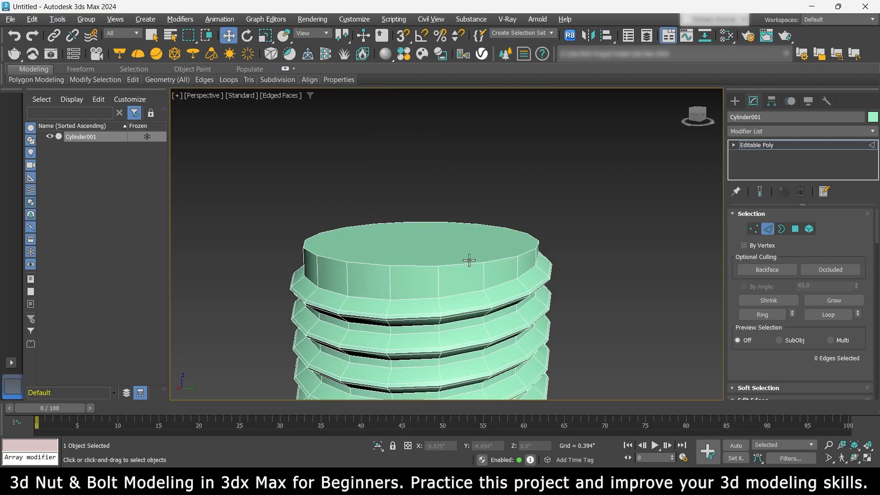
{"action": "middle_click_drag", "start_coordinate": [466, 257], "coordinate": [495, 247]}
{"action": "left_click", "coordinate": [795, 228]}
{"action": "left_click", "coordinate": [441, 227]}
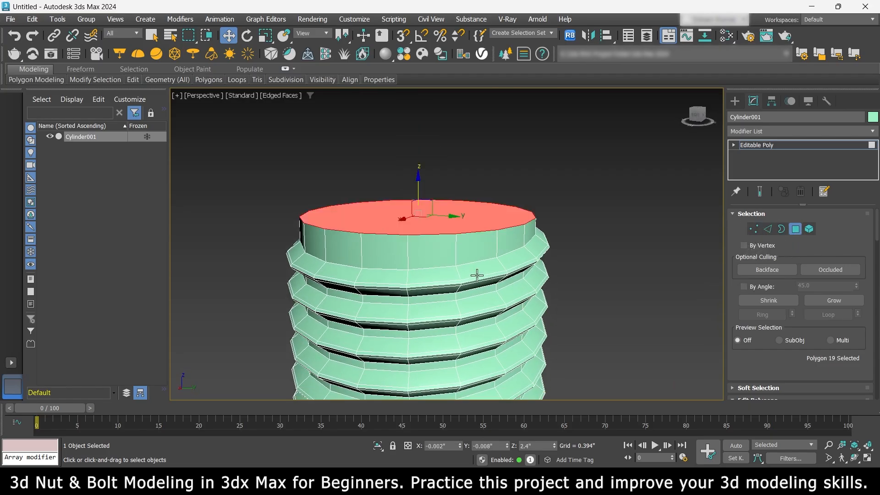
{"action": "scroll", "coordinate": [424, 262], "scroll_direction": "down", "scroll_amount": 3}
{"action": "left_click", "coordinate": [203, 96]}
{"action": "left_click", "coordinate": [207, 183]}
{"action": "middle_click_drag", "start_coordinate": [425, 114], "coordinate": [418, 172]}
{"action": "scroll", "coordinate": [419, 172], "scroll_direction": "up", "scroll_amount": 3}
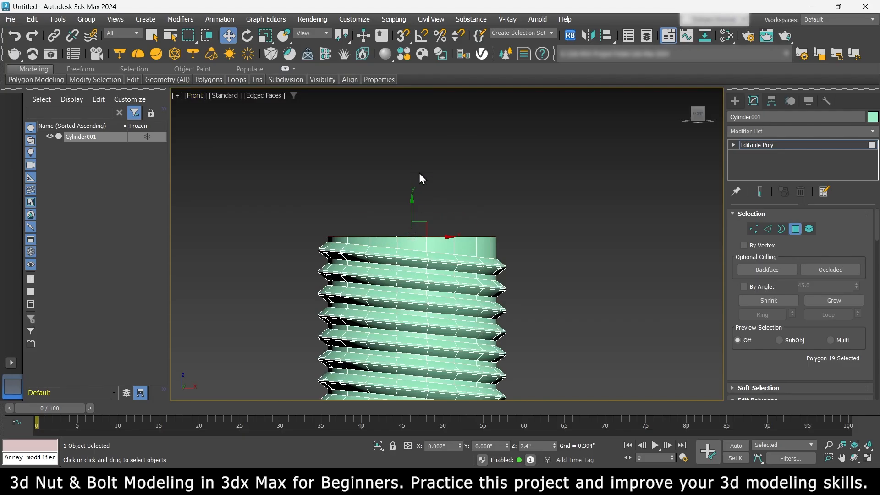
{"action": "middle_click_drag", "start_coordinate": [413, 226], "coordinate": [413, 235]}
{"action": "scroll", "coordinate": [413, 235], "scroll_direction": "up", "scroll_amount": 1}
{"action": "left_click_drag", "start_coordinate": [413, 235], "coordinate": [411, 221]}
Extrude the shaft's upper end polygon by 0.15 inches and apply the extrusion.
{"action": "scroll", "coordinate": [802, 321], "scroll_direction": "down", "scroll_amount": 3}
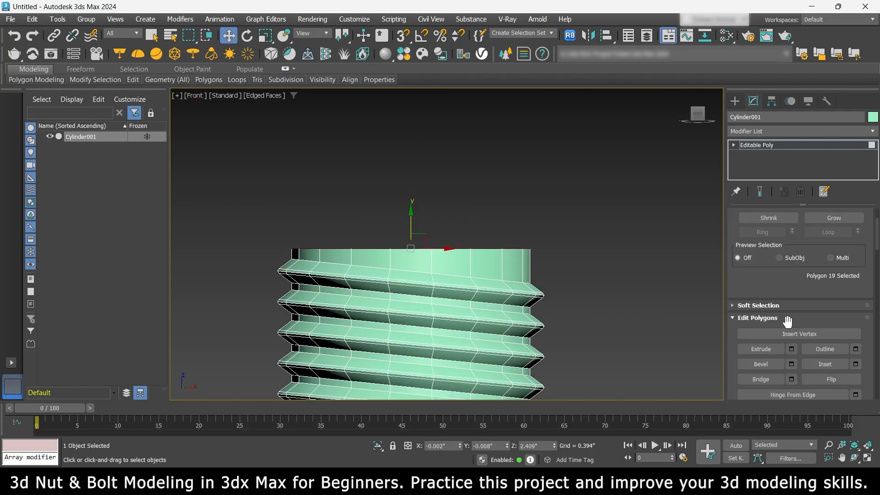
{"action": "left_click", "coordinate": [791, 349]}
{"action": "left_click_drag", "start_coordinate": [454, 266], "coordinate": [421, 207]}
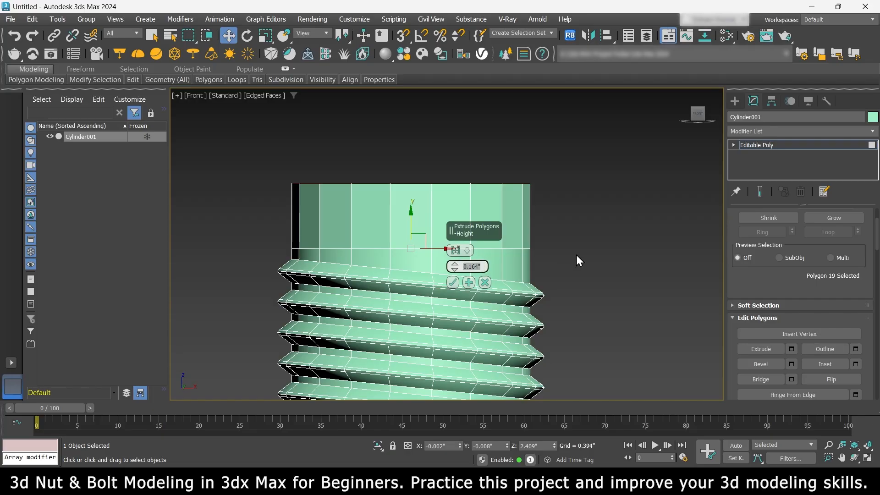
{"action": "type", "text": "0.15"}
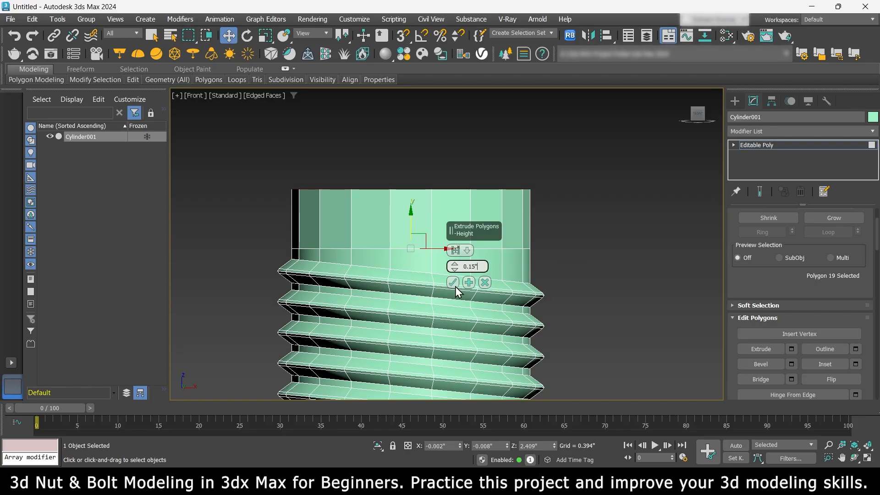
{"action": "left_click", "coordinate": [453, 282]}
Select the 18 side polygons around the new top section and start a 0.15-inch polygon extrusion on them.
{"action": "scroll", "coordinate": [391, 230], "scroll_direction": "down", "scroll_amount": 2}
{"action": "scroll", "coordinate": [782, 296], "scroll_direction": "up", "scroll_amount": 3}
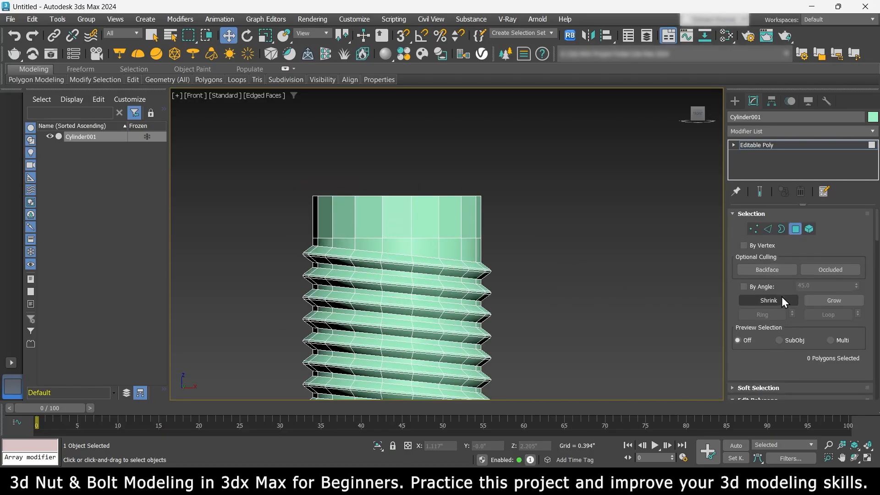
{"action": "left_click_drag", "start_coordinate": [519, 216], "coordinate": [519, 215]}
{"action": "scroll", "coordinate": [467, 259], "scroll_direction": "down", "scroll_amount": 2}
{"action": "mouse_move", "coordinate": [466, 260]}
{"action": "middle_mouse_down", "text": "alt"}
{"action": "mouse_move", "coordinate": [424, 306]}
{"action": "mouse_move", "coordinate": [466, 265]}
{"action": "middle_mouse_up", "text": "alt"}
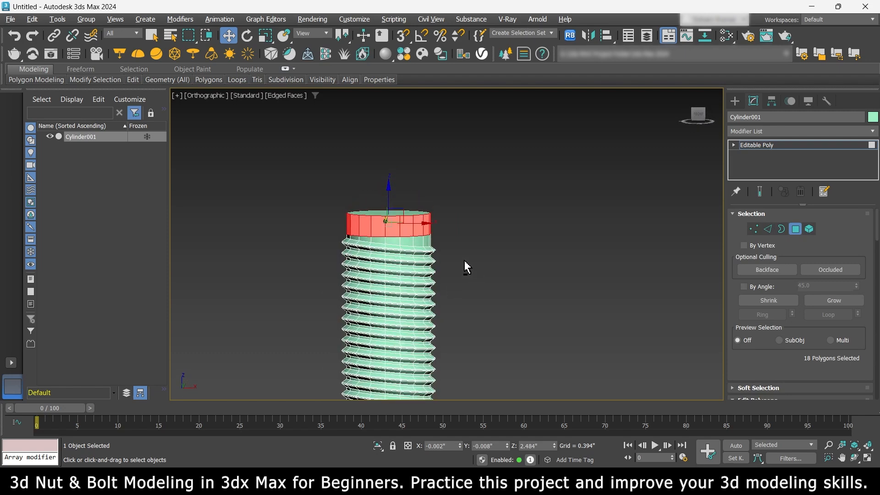
{"action": "scroll", "coordinate": [465, 265], "scroll_direction": "up", "scroll_amount": 1}
{"action": "scroll", "coordinate": [793, 329], "scroll_direction": "down", "scroll_amount": 3}
{"action": "left_click", "coordinate": [792, 336]}
{"action": "middle_click_drag", "start_coordinate": [534, 268], "coordinate": [576, 263]}
{"action": "middle_click_drag", "start_coordinate": [577, 263], "coordinate": [587, 281], "text": "alt"}
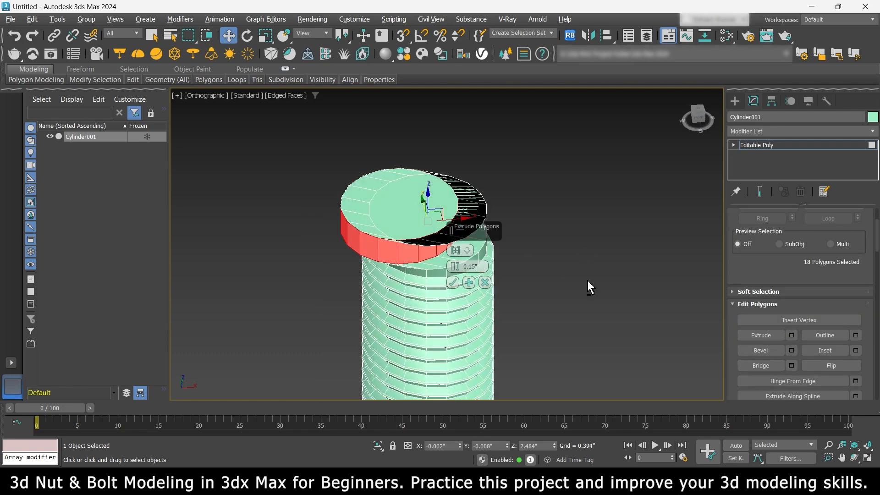
Make the side polygons extrude outward along their local normals with a 1.0 bias, and apply the extrusion to form the bolt head.
{"action": "middle_click_drag", "start_coordinate": [484, 252], "coordinate": [426, 263]}
{"action": "left_click", "coordinate": [458, 254]}
{"action": "mouse_move", "coordinate": [420, 333]}
{"action": "middle_mouse_down"}
{"action": "mouse_move", "coordinate": [410, 245]}
{"action": "mouse_move", "coordinate": [411, 326]}
{"action": "middle_mouse_up"}
{"action": "scroll", "coordinate": [410, 326], "scroll_direction": "down", "scroll_amount": 2}
{"action": "middle_click_drag", "start_coordinate": [449, 392], "coordinate": [440, 350]}
{"action": "middle_click_drag", "start_coordinate": [440, 350], "coordinate": [402, 290], "text": "alt"}
{"action": "scroll", "coordinate": [405, 280], "scroll_direction": "down", "scroll_amount": 1}
{"action": "mouse_move", "coordinate": [402, 290]}
{"action": "middle_mouse_down", "text": "alt"}
{"action": "mouse_move", "coordinate": [344, 290]}
{"action": "mouse_move", "coordinate": [412, 290]}
{"action": "middle_mouse_up", "text": "alt"}
{"action": "middle_click_drag", "start_coordinate": [413, 290], "coordinate": [410, 319]}
{"action": "scroll", "coordinate": [383, 202], "scroll_direction": "up", "scroll_amount": 5}
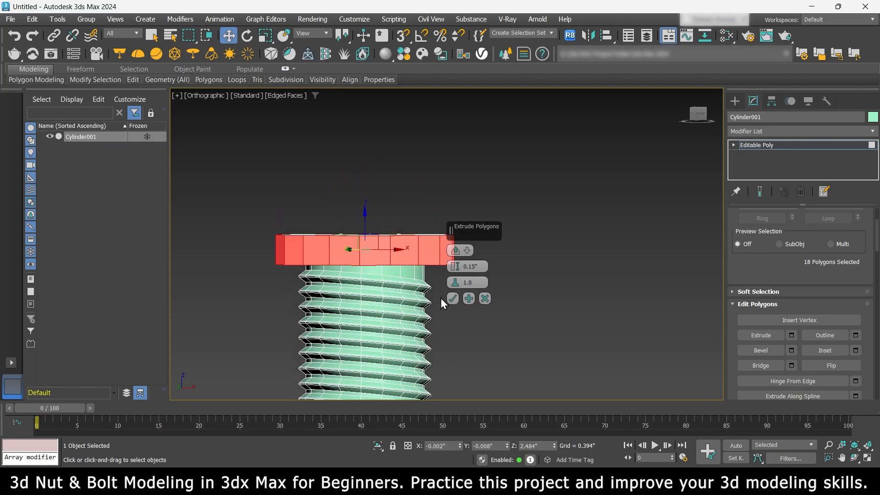
{"action": "left_click", "coordinate": [453, 298]}
{"action": "middle_click_drag", "start_coordinate": [486, 264], "coordinate": [520, 289]}
{"action": "left_click_drag", "start_coordinate": [518, 217], "coordinate": [287, 266]}
{"action": "middle_click_drag", "start_coordinate": [504, 300], "coordinate": [525, 286]}
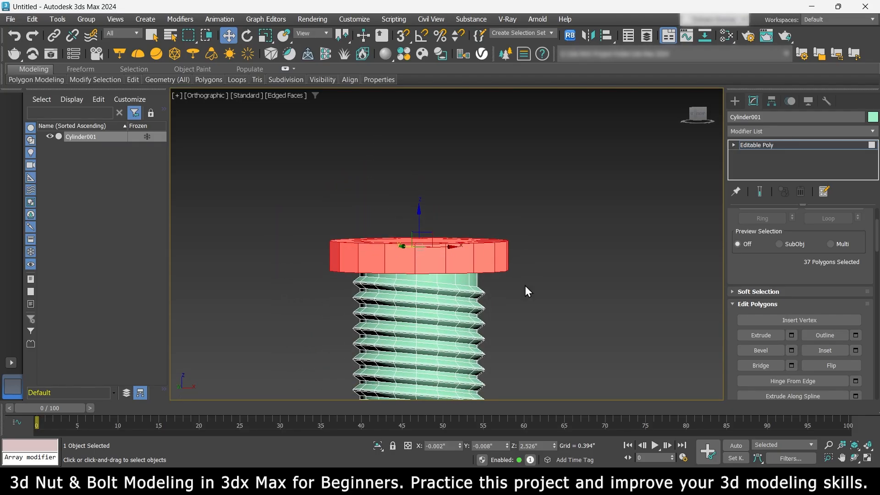
{"action": "left_click_drag", "start_coordinate": [525, 267], "coordinate": [256, 302], "text": "alt"}
{"action": "middle_click_drag", "start_coordinate": [467, 320], "coordinate": [538, 317], "text": "alt"}
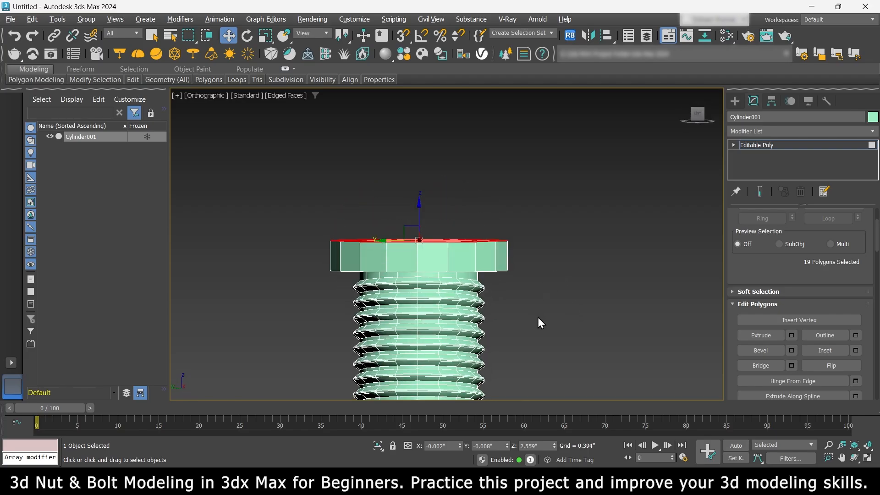
{"action": "left_click", "coordinate": [538, 317]}
Select the top polygons of the bolt head in the Front view and raise them to Z about 2.665 inches.
{"action": "left_click", "coordinate": [211, 99]}
{"action": "left_click", "coordinate": [218, 185]}
{"action": "scroll", "coordinate": [423, 178], "scroll_direction": "up", "scroll_amount": 5}
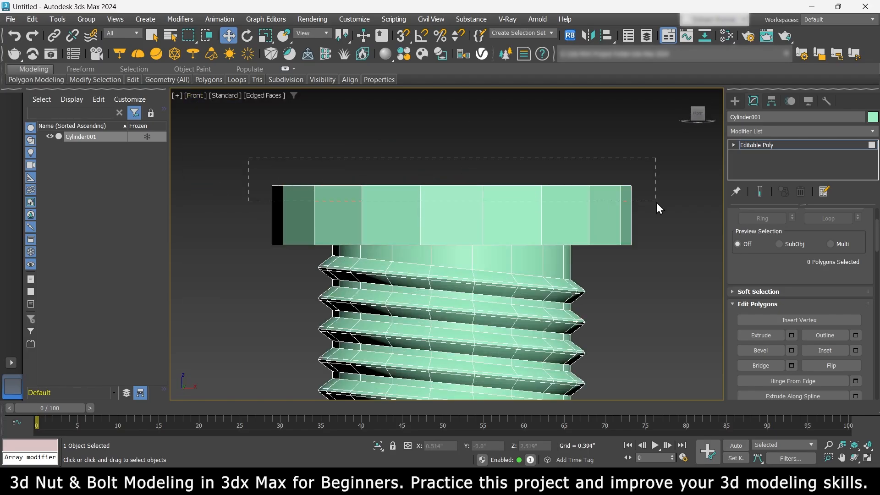
{"action": "left_click_drag", "start_coordinate": [656, 203], "coordinate": [657, 203]}
{"action": "left_click_drag", "start_coordinate": [660, 208], "coordinate": [240, 301], "text": "alt"}
{"action": "middle_click_drag", "start_coordinate": [473, 262], "coordinate": [437, 289], "text": "alt"}
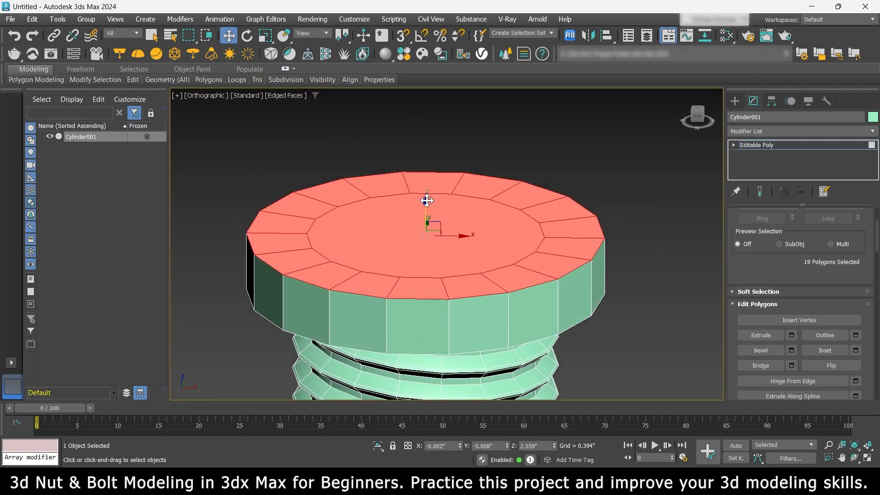
{"action": "middle_click_drag", "start_coordinate": [427, 200], "coordinate": [425, 172], "text": "alt"}
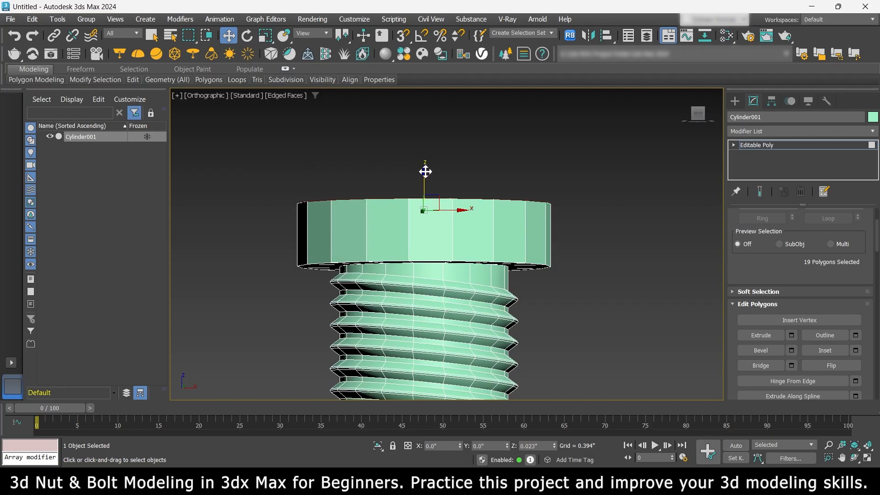
{"action": "scroll", "coordinate": [425, 171], "scroll_direction": "down", "scroll_amount": 5}
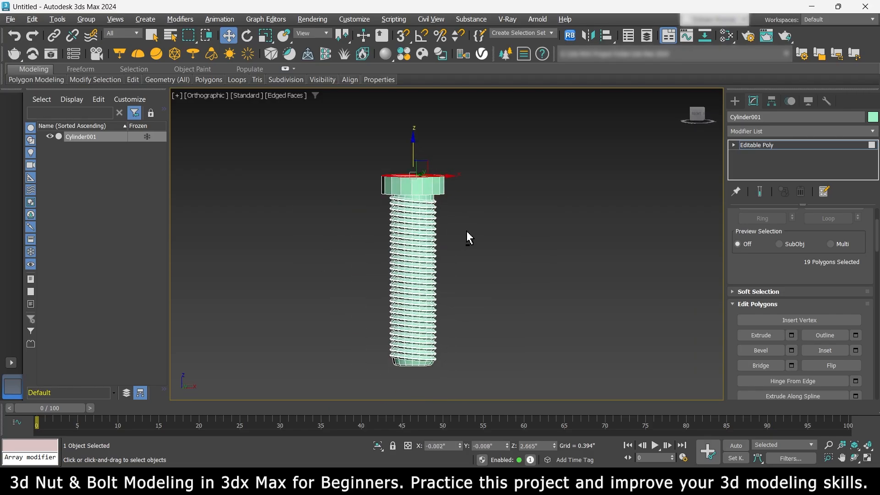
{"action": "scroll", "coordinate": [466, 234], "scroll_direction": "up", "scroll_amount": 3}
{"action": "scroll", "coordinate": [496, 255], "scroll_direction": "down", "scroll_amount": 3}
{"action": "left_click", "coordinate": [487, 235]}
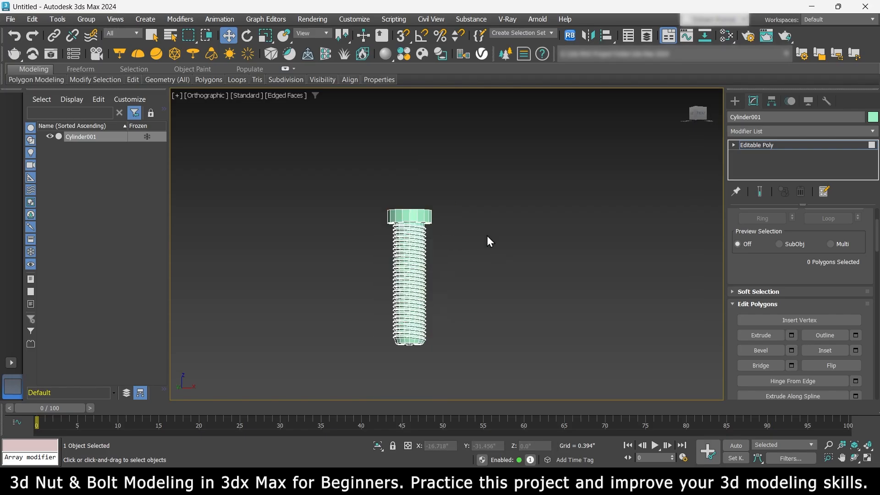
Inset the central polygon on top of the bolt head well inward and apply the inset.
{"action": "middle_click_drag", "start_coordinate": [487, 236], "coordinate": [484, 264], "text": "alt"}
{"action": "scroll", "coordinate": [407, 230], "scroll_direction": "up", "scroll_amount": 9}
{"action": "left_click", "coordinate": [409, 258]}
{"action": "left_click", "coordinate": [856, 350]}
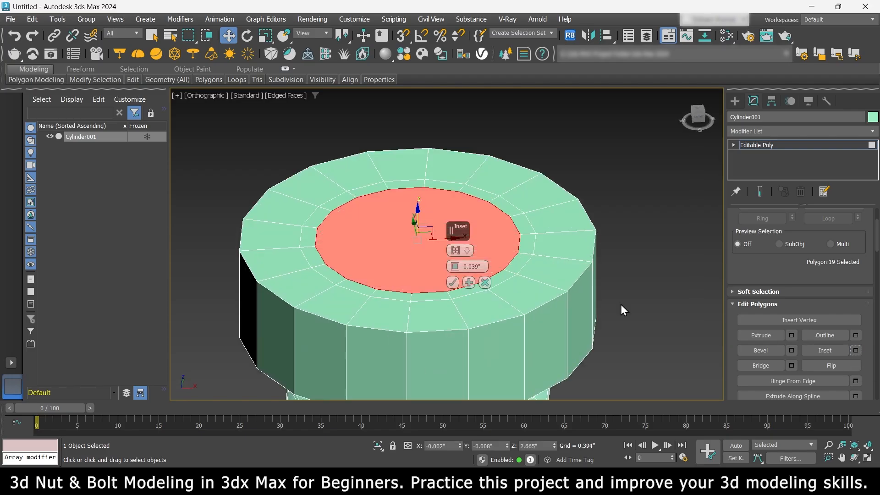
{"action": "left_click_drag", "start_coordinate": [458, 274], "coordinate": [450, 273]}
{"action": "left_click", "coordinate": [453, 283]}
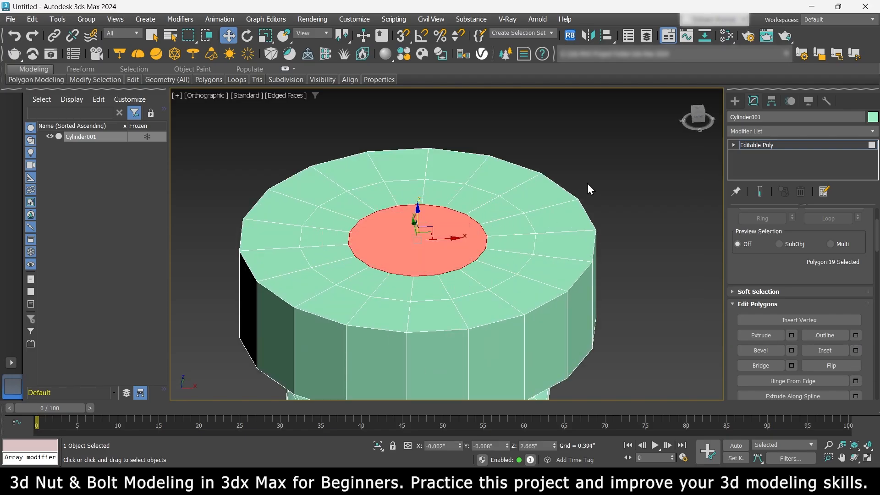
Select the 18 vertices around the inset polygon and collapse them into one centre vertex.
{"action": "key", "text": "1"}
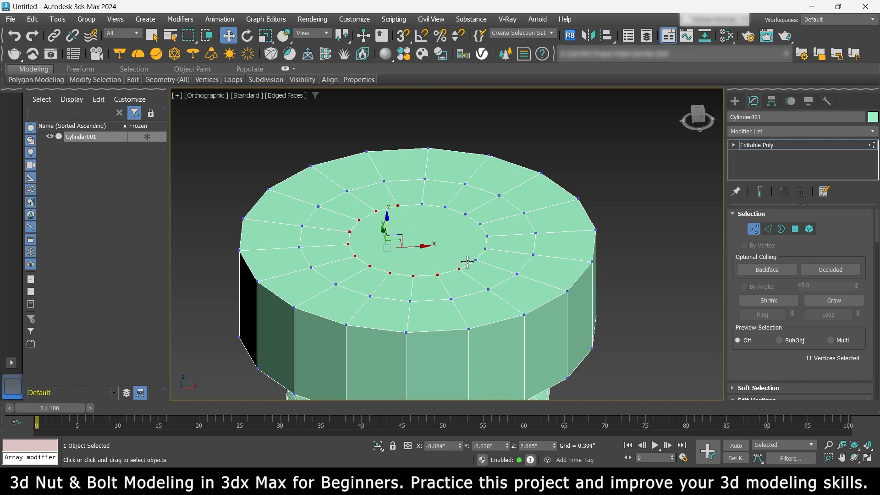
{"action": "scroll", "coordinate": [815, 324], "scroll_direction": "down", "scroll_amount": 4}
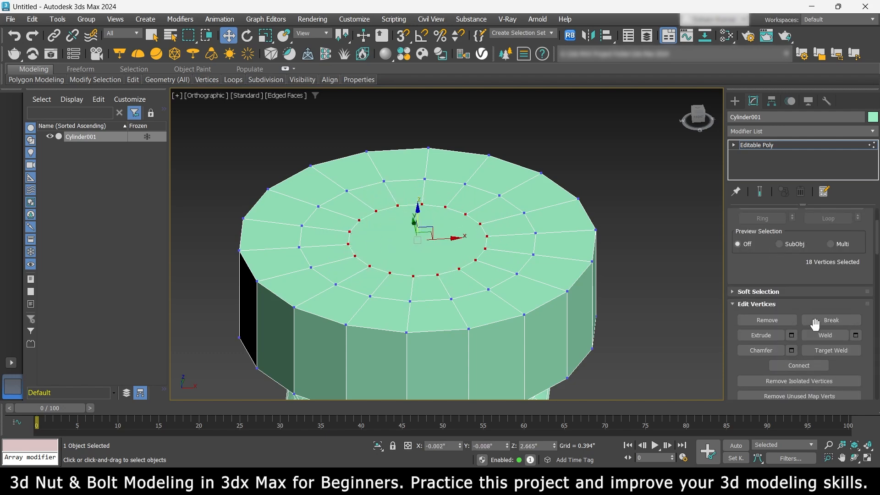
{"action": "scroll", "coordinate": [447, 291], "scroll_direction": "down", "scroll_amount": 2}
Remove every second radial edge meeting at the head's centre vertex, and return to edge editing on the bolt.
{"action": "key", "text": "2"}
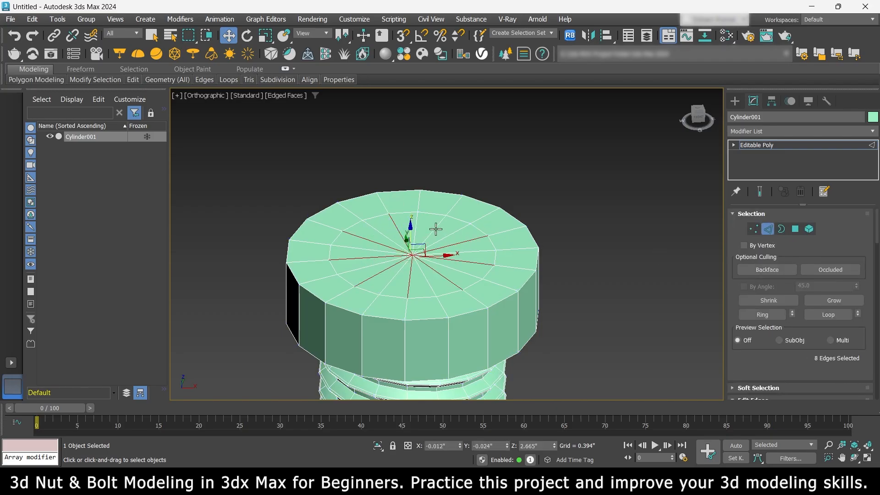
{"action": "left_click", "coordinate": [768, 229]}
{"action": "left_click", "coordinate": [601, 249]}
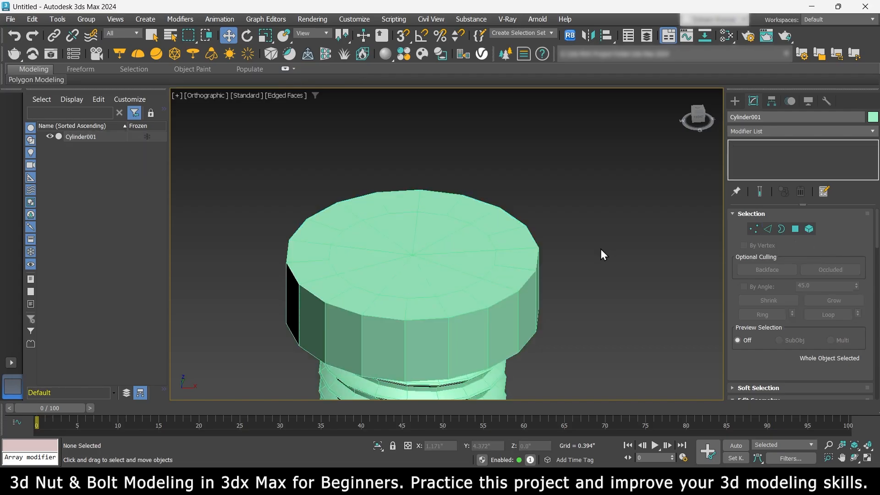
{"action": "scroll", "coordinate": [450, 258], "scroll_direction": "down", "scroll_amount": 4}
{"action": "scroll", "coordinate": [447, 254], "scroll_direction": "up", "scroll_amount": 2}
{"action": "left_click", "coordinate": [428, 235]}
{"action": "scroll", "coordinate": [426, 234], "scroll_direction": "up", "scroll_amount": 1}
{"action": "left_click", "coordinate": [766, 231]}
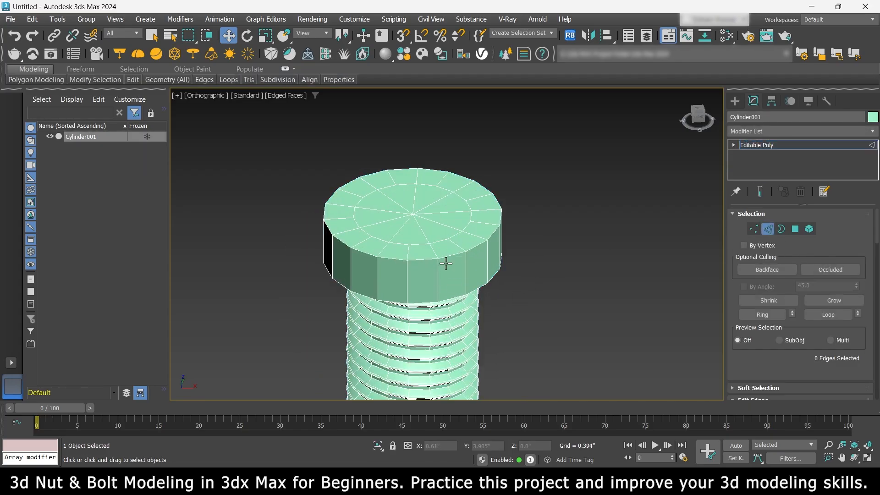
Select the upper and lower outer rim edge loops of the bolt head.
{"action": "middle_click_drag", "start_coordinate": [446, 263], "coordinate": [435, 250], "text": "alt"}
{"action": "scroll", "coordinate": [433, 241], "scroll_direction": "up", "scroll_amount": 2}
{"action": "double_click", "coordinate": [431, 242]}
{"action": "scroll", "coordinate": [394, 249], "scroll_direction": "down", "scroll_amount": 2}
{"action": "middle_click_drag", "start_coordinate": [466, 287], "coordinate": [425, 225], "text": "alt"}
{"action": "double_click", "coordinate": [414, 229], "text": "ctrl"}
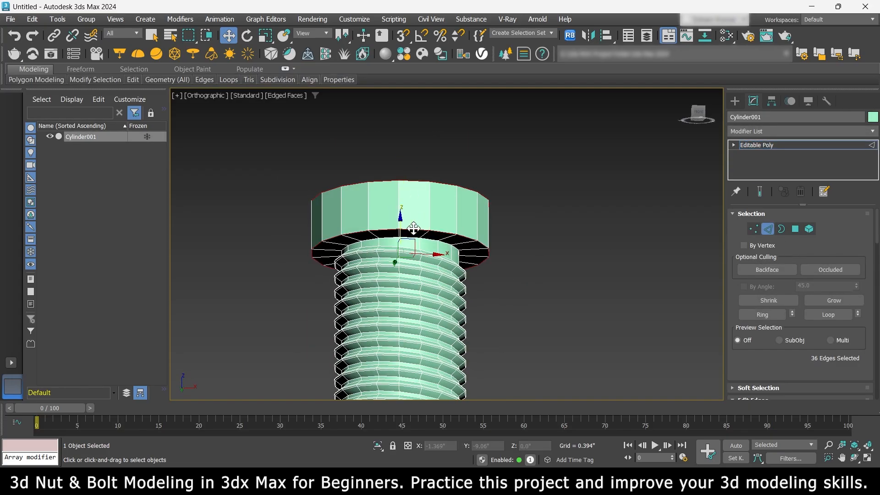
Select the edge loop where the shaft meets the underside of the head and chamfer it by 0.01 inches.
{"action": "scroll", "coordinate": [382, 237], "scroll_direction": "up", "scroll_amount": 3}
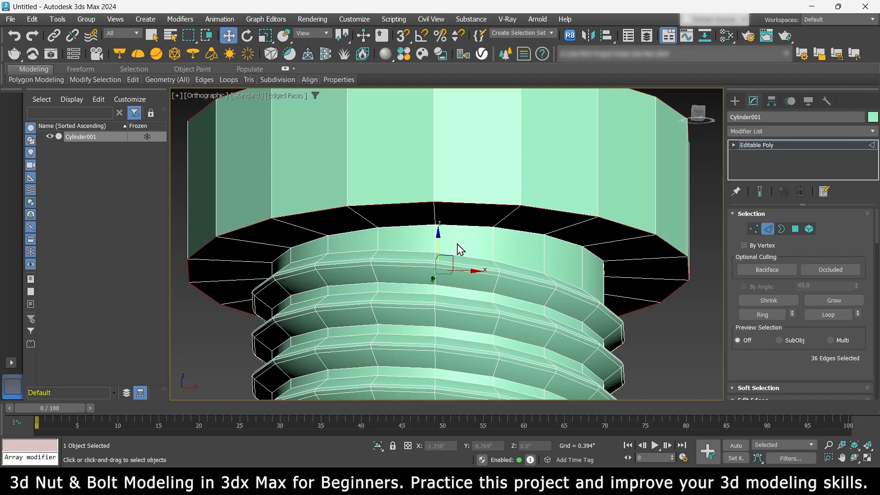
{"action": "scroll", "coordinate": [459, 249], "scroll_direction": "down", "scroll_amount": 2}
{"action": "double_click", "coordinate": [399, 266]}
{"action": "scroll", "coordinate": [400, 267], "scroll_direction": "up", "scroll_amount": 1}
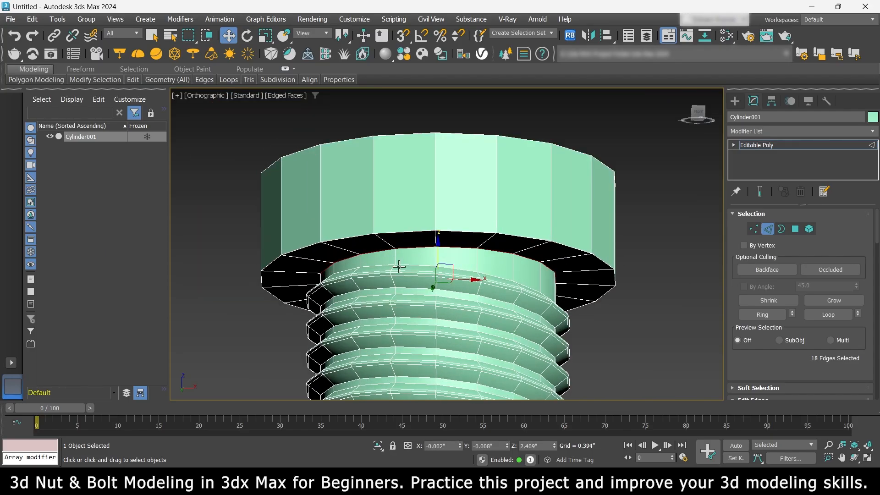
{"action": "scroll", "coordinate": [399, 267], "scroll_direction": "down", "scroll_amount": 3}
{"action": "mouse_move", "coordinate": [433, 353]}
{"action": "middle_mouse_down"}
{"action": "mouse_move", "coordinate": [412, 177]}
{"action": "mouse_move", "coordinate": [422, 104]}
{"action": "mouse_move", "coordinate": [421, 344]}
{"action": "middle_mouse_up"}
{"action": "scroll", "coordinate": [421, 342], "scroll_direction": "down", "scroll_amount": 3}
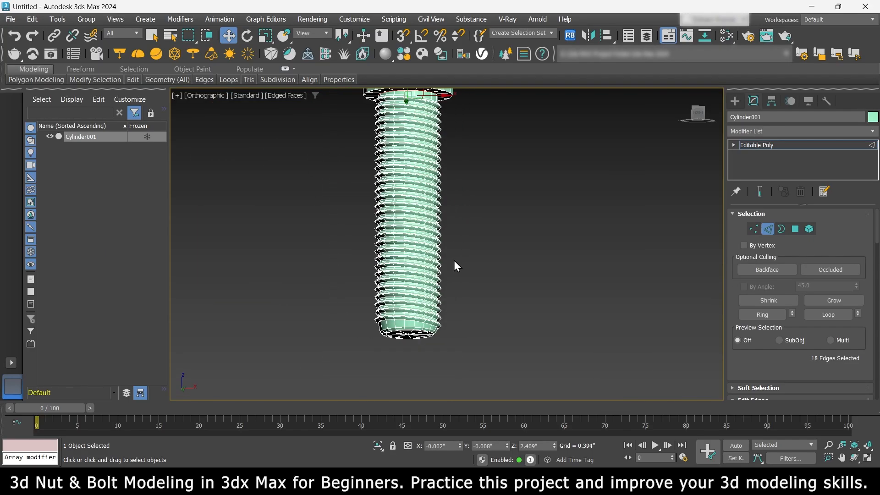
{"action": "middle_click_drag", "start_coordinate": [452, 146], "coordinate": [430, 314]}
{"action": "scroll", "coordinate": [409, 267], "scroll_direction": "up", "scroll_amount": 5}
{"action": "scroll", "coordinate": [409, 269], "scroll_direction": "down", "scroll_amount": 1}
{"action": "scroll", "coordinate": [785, 307], "scroll_direction": "down", "scroll_amount": 3}
{"action": "left_click", "coordinate": [791, 311]}
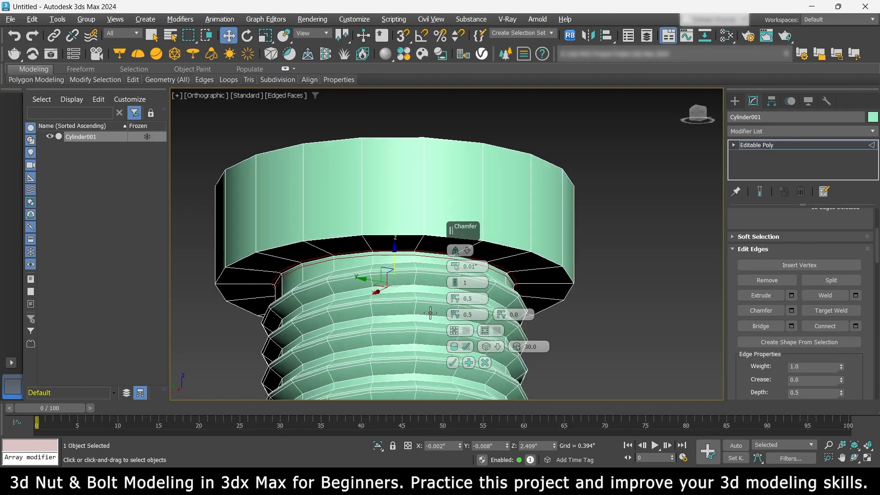
{"action": "left_click", "coordinate": [452, 363]}
Select the head's upper and lower outer rim loops, chamfer them by 0.02 inches, and clear the selection.
{"action": "scroll", "coordinate": [436, 249], "scroll_direction": "down", "scroll_amount": 2}
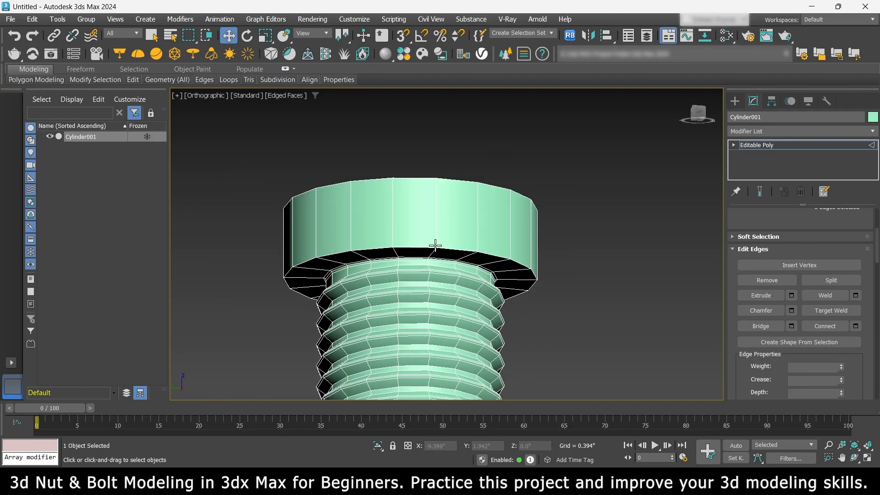
{"action": "double_click", "coordinate": [424, 179], "text": "ctrl"}
{"action": "scroll", "coordinate": [424, 179], "scroll_direction": "down", "scroll_amount": 4}
{"action": "middle_click_drag", "start_coordinate": [423, 182], "coordinate": [425, 216], "text": "alt"}
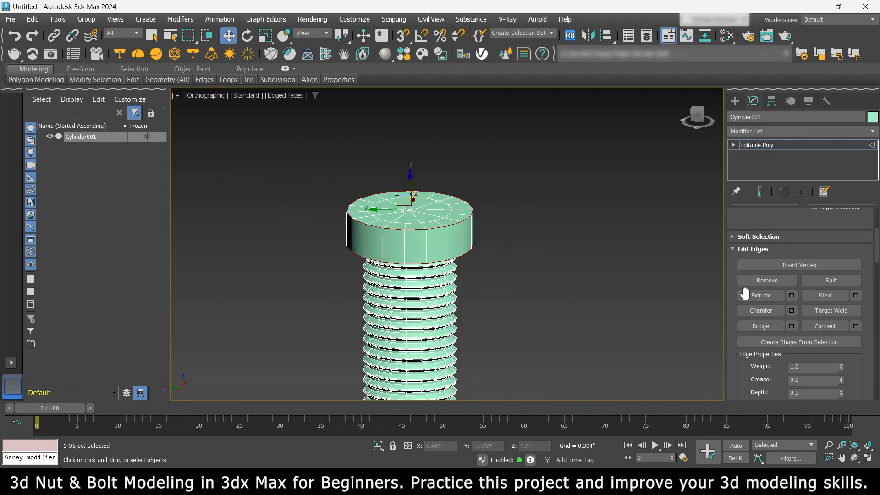
{"action": "left_click", "coordinate": [791, 310]}
{"action": "double_click", "coordinate": [470, 266]}
{"action": "type", "text": "0.02"}
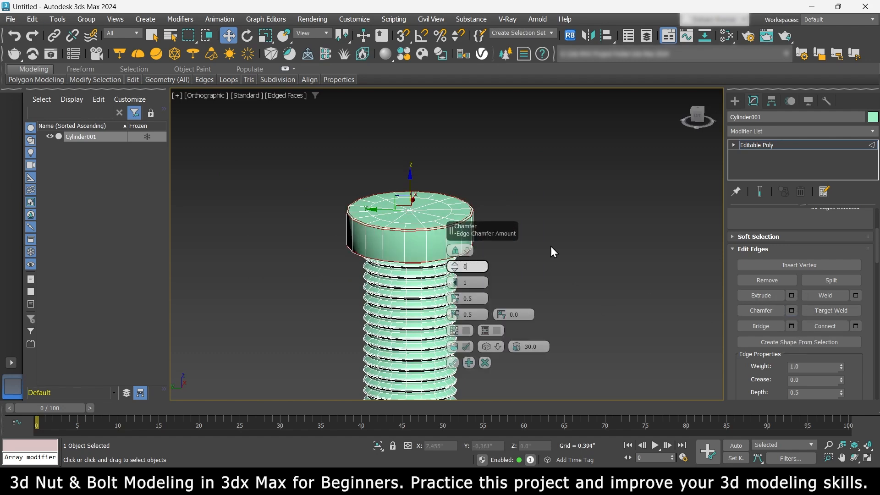
{"action": "key", "text": "Return"}
{"action": "left_click", "coordinate": [454, 363]}
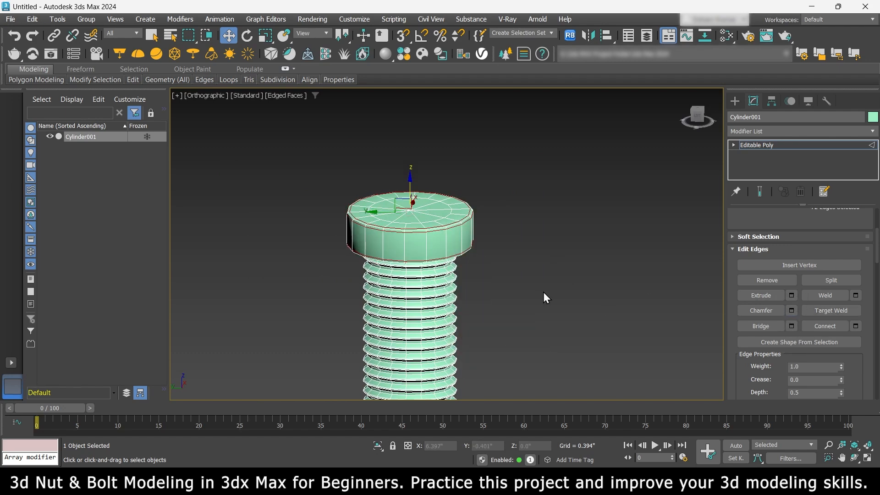
{"action": "left_click", "coordinate": [543, 292]}
Apply a TurboSmooth modifier with 2 iterations to the bolt and turn off the edged-faces display.
{"action": "scroll", "coordinate": [543, 291], "scroll_direction": "down", "scroll_amount": 4}
{"action": "middle_click_drag", "start_coordinate": [481, 286], "coordinate": [459, 247], "text": "alt"}
{"action": "scroll", "coordinate": [454, 264], "scroll_direction": "down", "scroll_amount": 2}
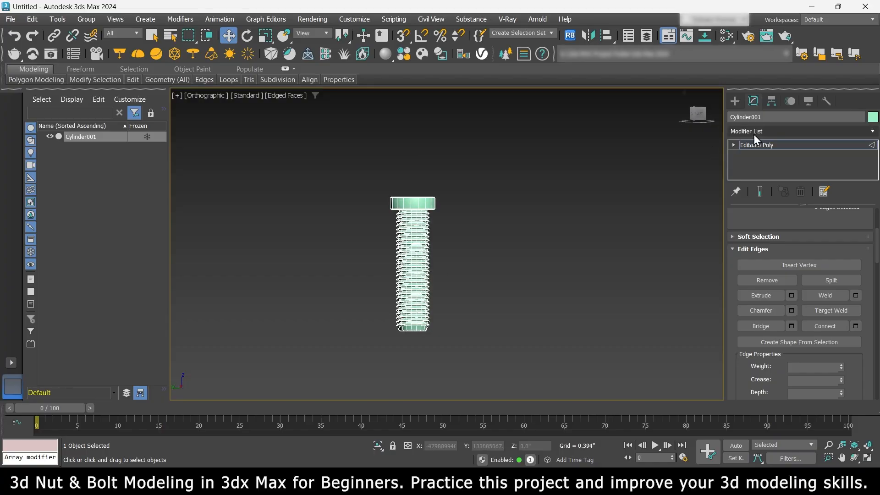
{"action": "left_click", "coordinate": [753, 132]}
{"action": "type", "text": "turb"}
{"action": "key", "text": "Return"}
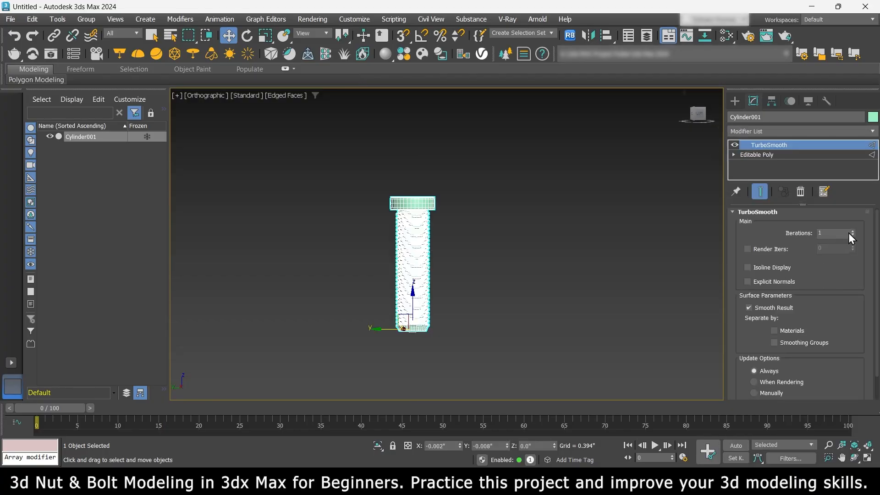
{"action": "left_click", "coordinate": [285, 95]}
{"action": "left_click", "coordinate": [308, 219]}
Return to the Editable Poly level with the smoothed end result hidden, and turn the edged-faces display on.
{"action": "scroll", "coordinate": [435, 263], "scroll_direction": "up", "scroll_amount": 3}
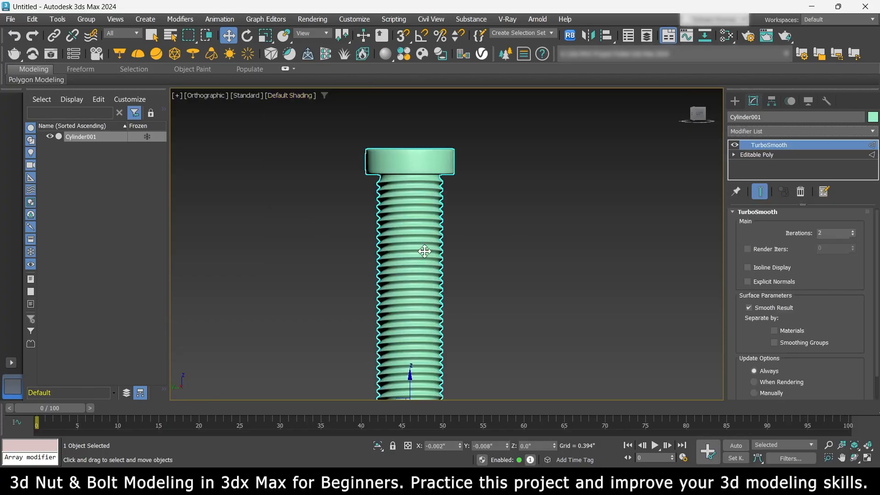
{"action": "scroll", "coordinate": [438, 264], "scroll_direction": "down", "scroll_amount": 1}
{"action": "middle_click_drag", "start_coordinate": [437, 264], "coordinate": [510, 318], "text": "alt"}
{"action": "scroll", "coordinate": [410, 317], "scroll_direction": "up", "scroll_amount": 3}
{"action": "scroll", "coordinate": [411, 352], "scroll_direction": "down", "scroll_amount": 3}
{"action": "scroll", "coordinate": [419, 318], "scroll_direction": "up", "scroll_amount": 5}
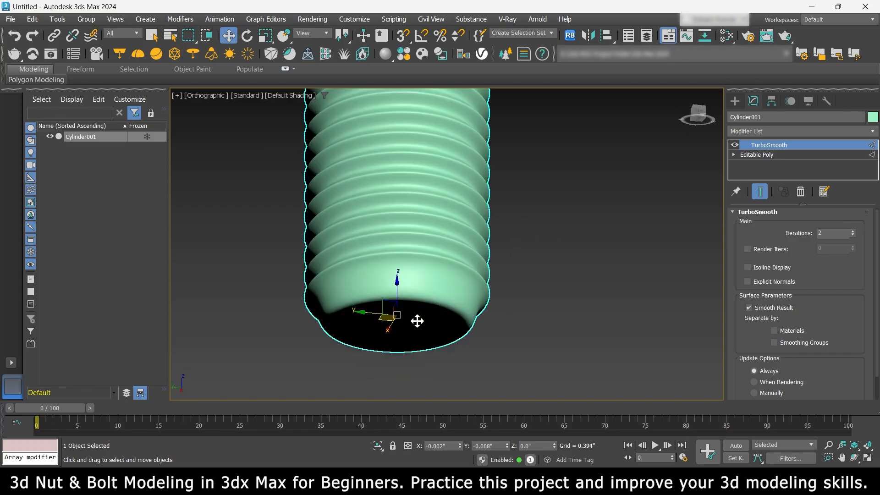
{"action": "left_click", "coordinate": [761, 155]}
{"action": "left_click", "coordinate": [760, 192]}
{"action": "left_click", "coordinate": [289, 95]}
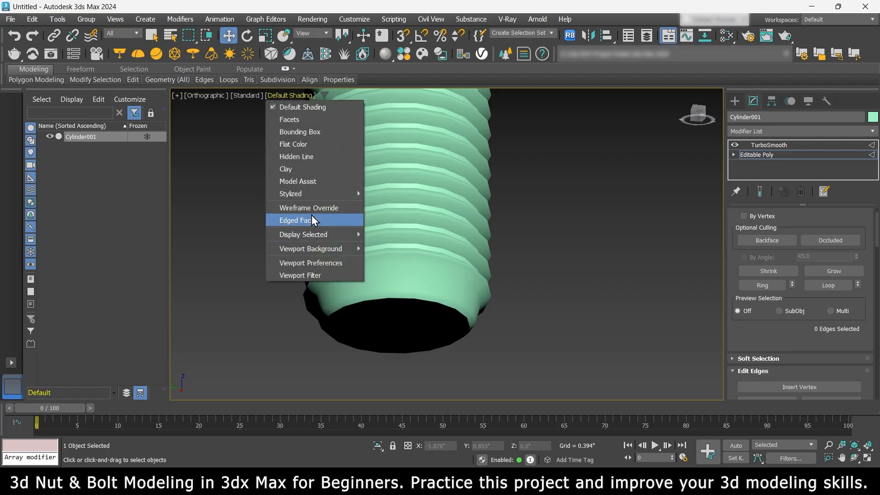
{"action": "left_click", "coordinate": [312, 215]}
Select the rim edge loop at the shaft's lower end and chamfer it by 0.01 inches.
{"action": "scroll", "coordinate": [349, 257], "scroll_direction": "up", "scroll_amount": 4}
{"action": "mouse_move", "coordinate": [312, 216]}
{"action": "middle_mouse_down", "text": "alt"}
{"action": "mouse_move", "coordinate": [362, 265]}
{"action": "mouse_move", "coordinate": [372, 236]}
{"action": "middle_mouse_up", "text": "alt"}
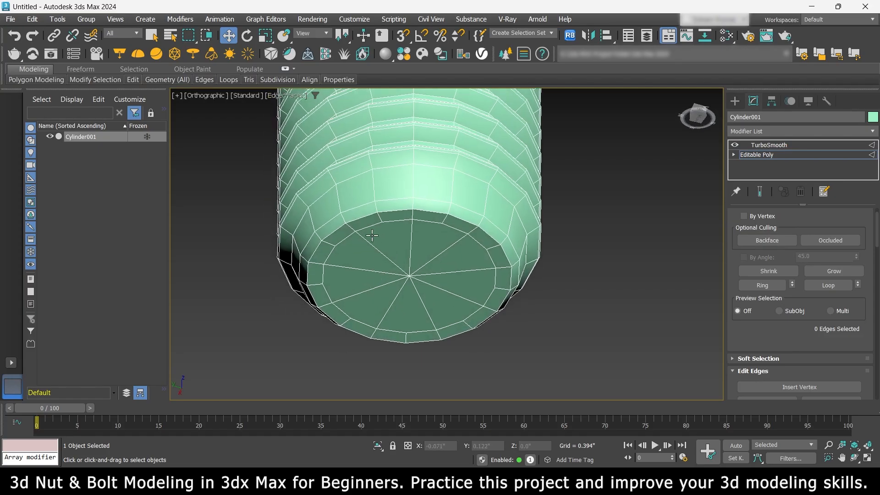
{"action": "scroll", "coordinate": [776, 278], "scroll_direction": "up", "scroll_amount": 2}
{"action": "double_click", "coordinate": [406, 211]}
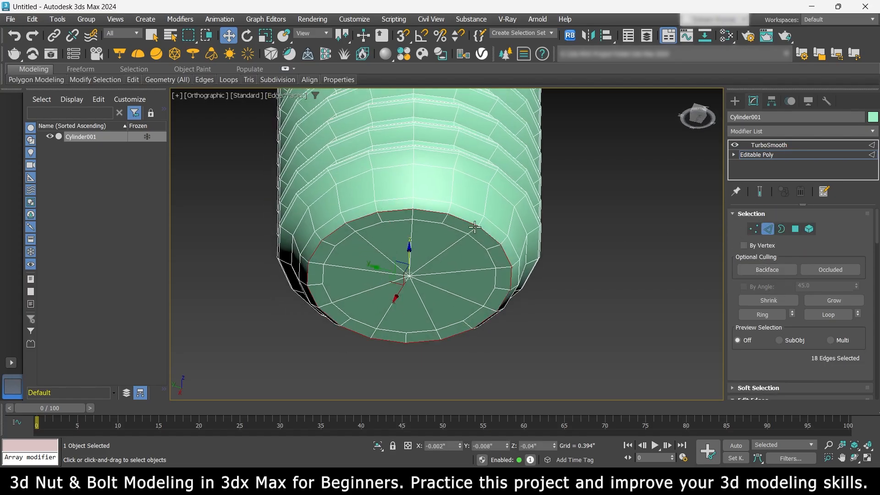
{"action": "scroll", "coordinate": [774, 321], "scroll_direction": "down", "scroll_amount": 5}
{"action": "left_click", "coordinate": [791, 351]}
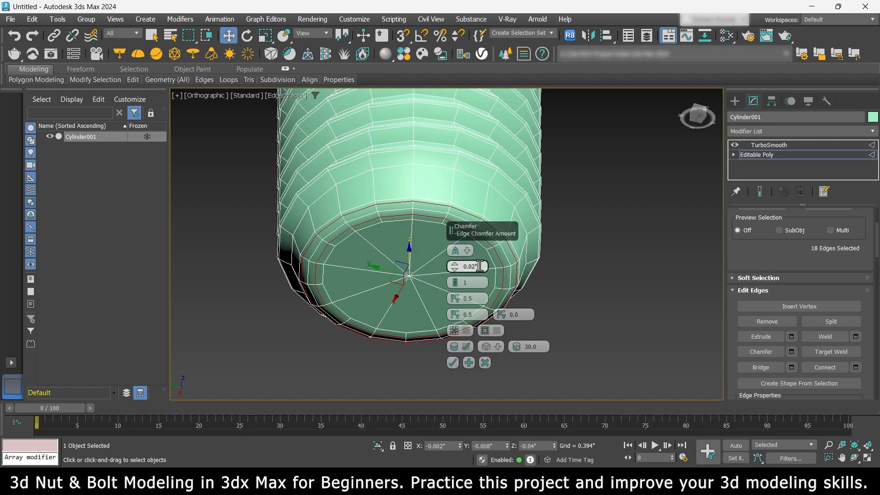
{"action": "type", "text": "0.02"}
{"action": "key", "text": "BackSpace"}
{"action": "type", "text": "1"}
{"action": "key", "text": "Return"}
{"action": "left_click", "coordinate": [452, 362]}
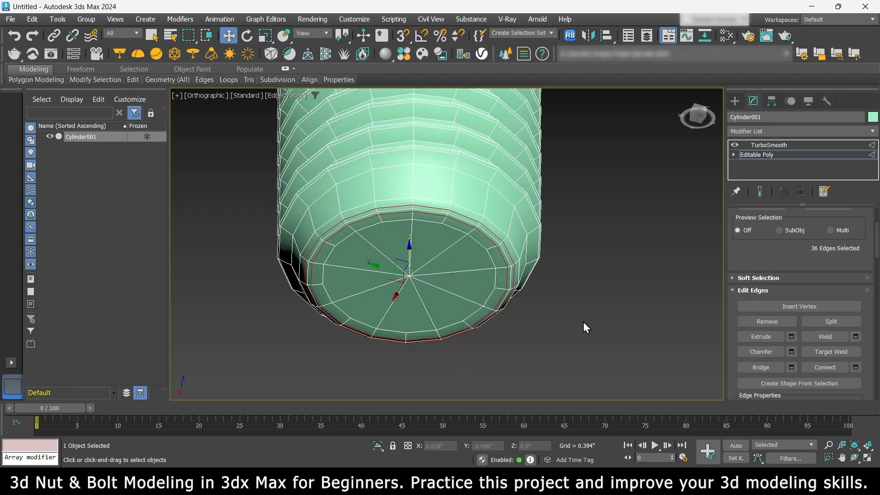
Return to the TurboSmooth level and turn off edged faces to view the whole smoothed bolt.
{"action": "left_click", "coordinate": [754, 145]}
{"action": "left_click", "coordinate": [291, 95]}
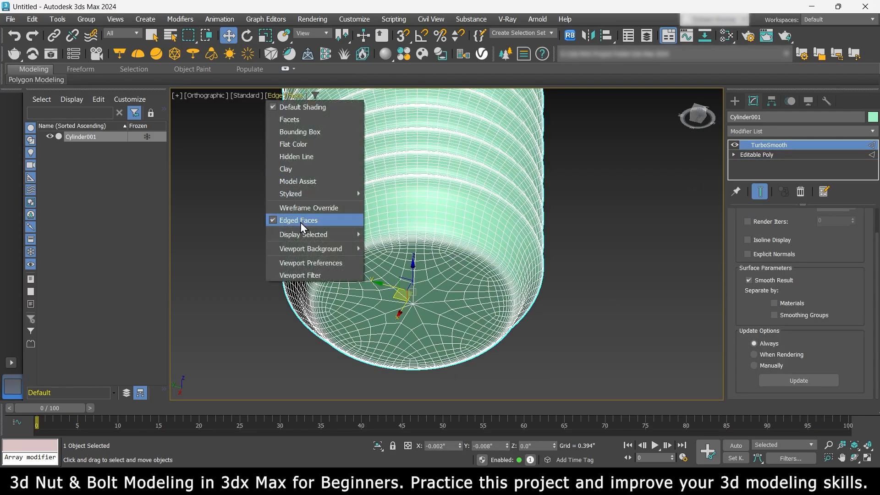
{"action": "left_click", "coordinate": [312, 225]}
{"action": "scroll", "coordinate": [412, 304], "scroll_direction": "down", "scroll_amount": 5}
{"action": "scroll", "coordinate": [441, 324], "scroll_direction": "up", "scroll_amount": 2}
{"action": "scroll", "coordinate": [436, 321], "scroll_direction": "down", "scroll_amount": 4}
{"action": "mouse_move", "coordinate": [447, 337]}
{"action": "middle_mouse_down", "text": "alt"}
{"action": "mouse_move", "coordinate": [460, 328]}
{"action": "mouse_move", "coordinate": [461, 268]}
{"action": "mouse_move", "coordinate": [437, 358]}
{"action": "mouse_move", "coordinate": [347, 332]}
{"action": "mouse_move", "coordinate": [439, 325]}
{"action": "middle_mouse_up", "text": "alt"}
{"action": "scroll", "coordinate": [428, 360], "scroll_direction": "down", "scroll_amount": 5}
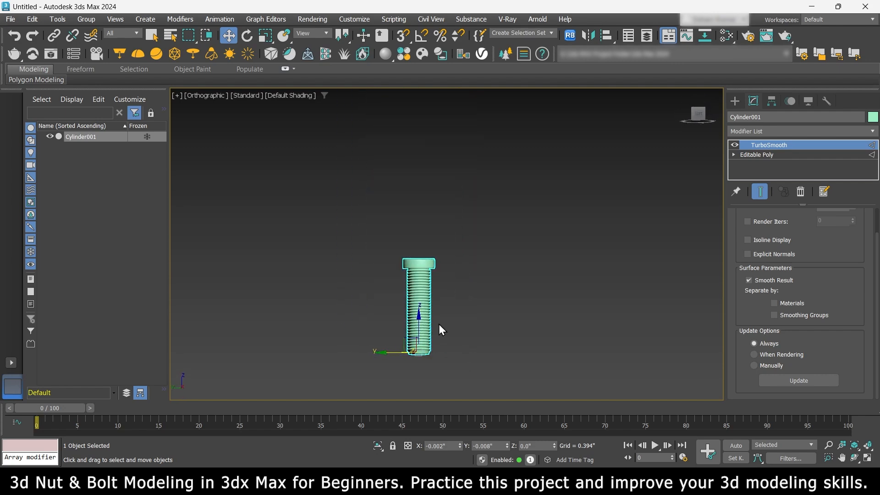
Switch the viewport to the Perspective view with the whole bolt in frame.
{"action": "scroll", "coordinate": [439, 323], "scroll_direction": "up", "scroll_amount": 5}
{"action": "middle_click_drag", "start_coordinate": [312, 287], "coordinate": [495, 291], "text": "alt"}
{"action": "scroll", "coordinate": [495, 291], "scroll_direction": "down", "scroll_amount": 2}
{"action": "middle_click_drag", "start_coordinate": [408, 290], "coordinate": [472, 304]}
{"action": "left_click", "coordinate": [217, 97]}
{"action": "left_click", "coordinate": [219, 129]}
{"action": "scroll", "coordinate": [392, 270], "scroll_direction": "down", "scroll_amount": 5}
{"action": "scroll", "coordinate": [451, 321], "scroll_direction": "up", "scroll_amount": 3}
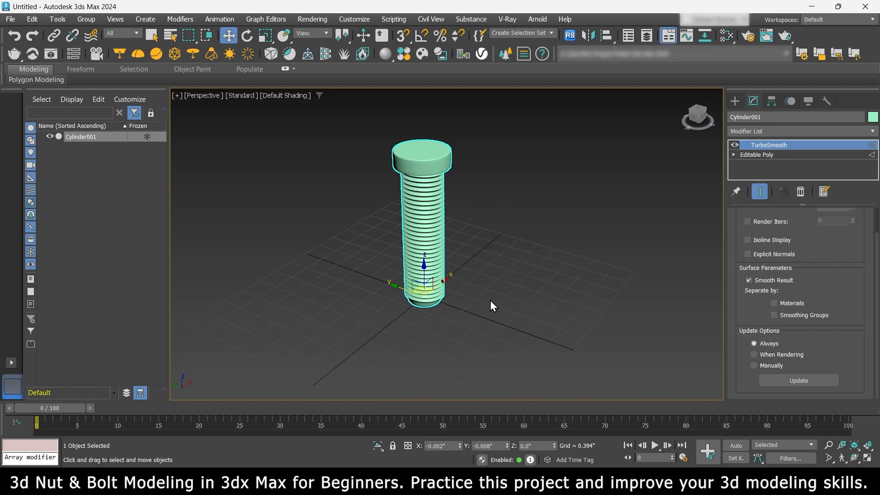
Move the bolt along the Y axis to about 2.057 inches and deselect it.
{"action": "scroll", "coordinate": [490, 300], "scroll_direction": "down", "scroll_amount": 3}
{"action": "left_click_drag", "start_coordinate": [420, 284], "coordinate": [357, 261]}
{"action": "left_click", "coordinate": [469, 295]}
{"action": "scroll", "coordinate": [469, 295], "scroll_direction": "up", "scroll_amount": 3}
{"action": "middle_click_drag", "start_coordinate": [447, 298], "coordinate": [424, 295]}
Centre the bolt at the origin by resetting its X and Y positions to 0, and deselect it.
{"action": "left_click", "coordinate": [310, 256]}
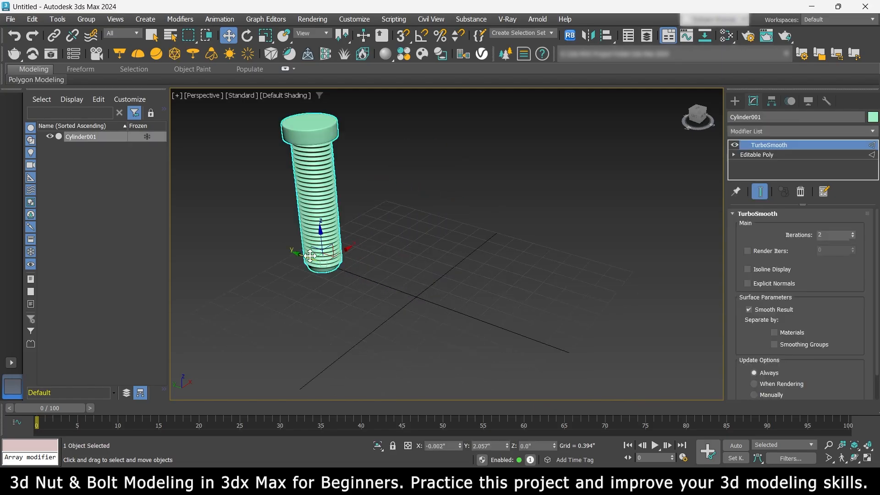
{"action": "left_click_drag", "start_coordinate": [310, 256], "coordinate": [417, 293]}
{"action": "right_click", "coordinate": [506, 445]}
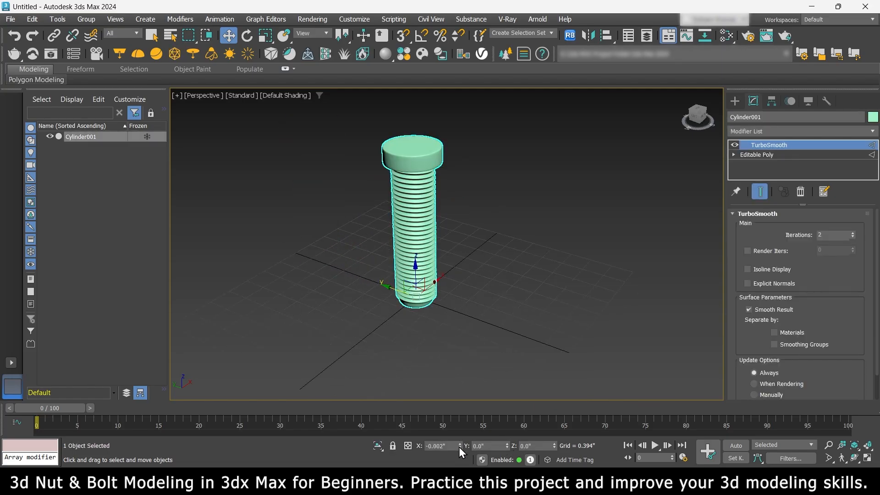
{"action": "left_click", "coordinate": [500, 341]}
Create a cylinder centred on the bolt in the Top view, about 0.336 inches in radius and 0.085 inches high.
{"action": "scroll", "coordinate": [500, 340], "scroll_direction": "down", "scroll_amount": 3}
{"action": "middle_click_drag", "start_coordinate": [503, 339], "coordinate": [533, 285]}
{"action": "left_click", "coordinate": [735, 101]}
{"action": "left_click", "coordinate": [782, 201]}
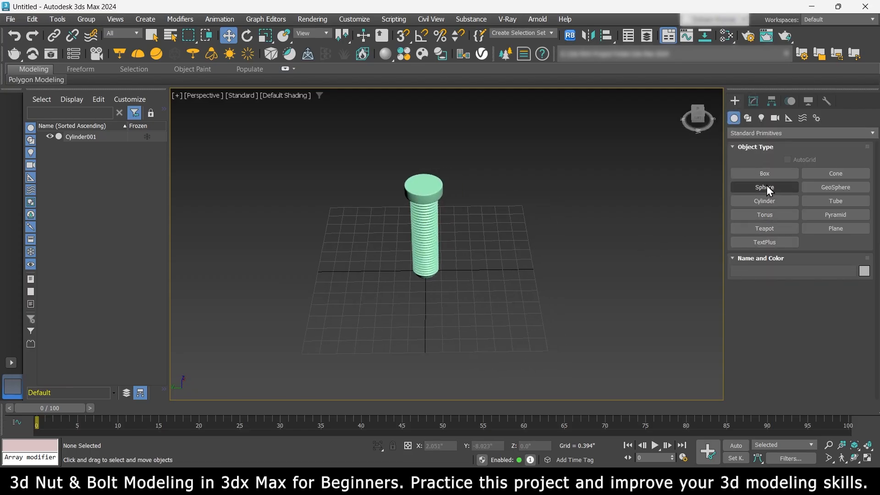
{"action": "left_click", "coordinate": [764, 201]}
{"action": "scroll", "coordinate": [429, 285], "scroll_direction": "up", "scroll_amount": 3}
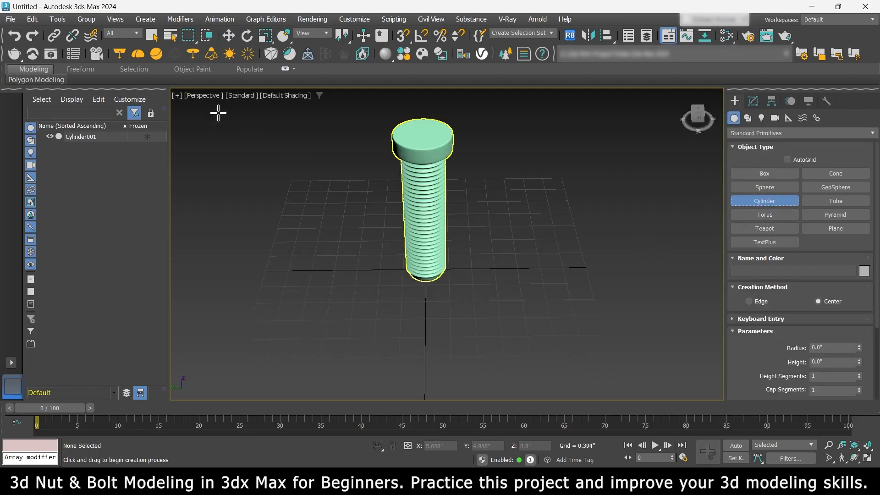
{"action": "left_click", "coordinate": [201, 96]}
{"action": "left_click", "coordinate": [224, 158]}
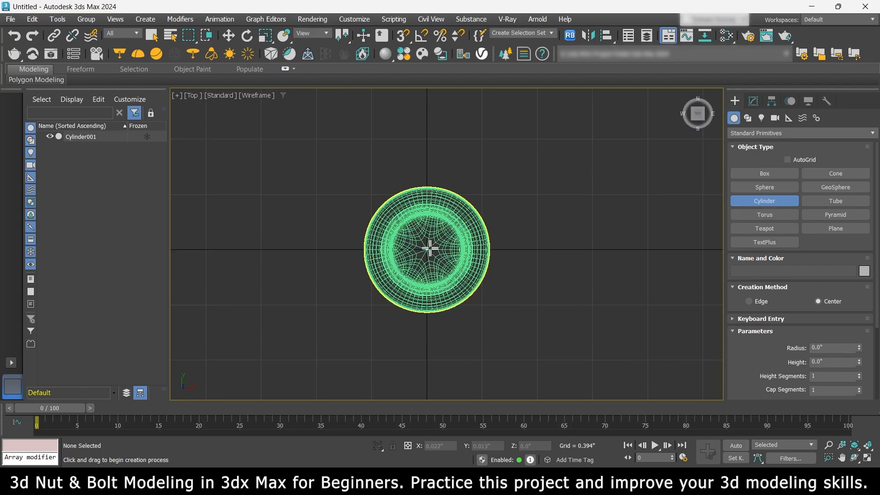
{"action": "left_click_drag", "start_coordinate": [426, 248], "coordinate": [489, 264]}
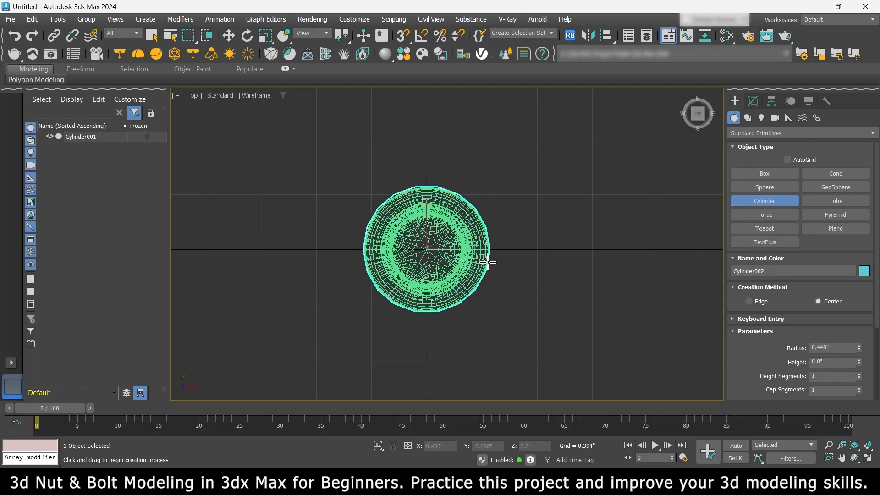
{"action": "left_click_drag", "start_coordinate": [489, 263], "coordinate": [480, 258]}
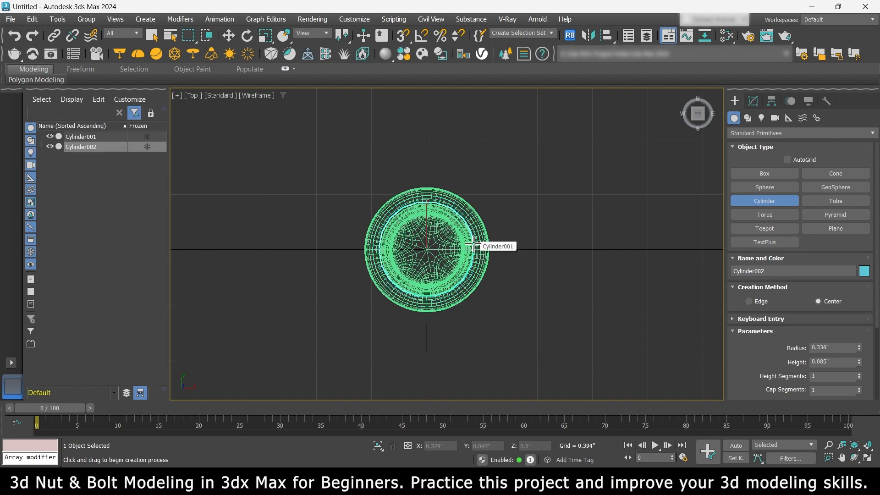
{"action": "key", "text": "w"}
Switch the viewport to the Perspective view with Edged Faces shading.
{"action": "left_click", "coordinate": [192, 95]}
{"action": "left_click", "coordinate": [206, 132]}
{"action": "left_click", "coordinate": [274, 95]}
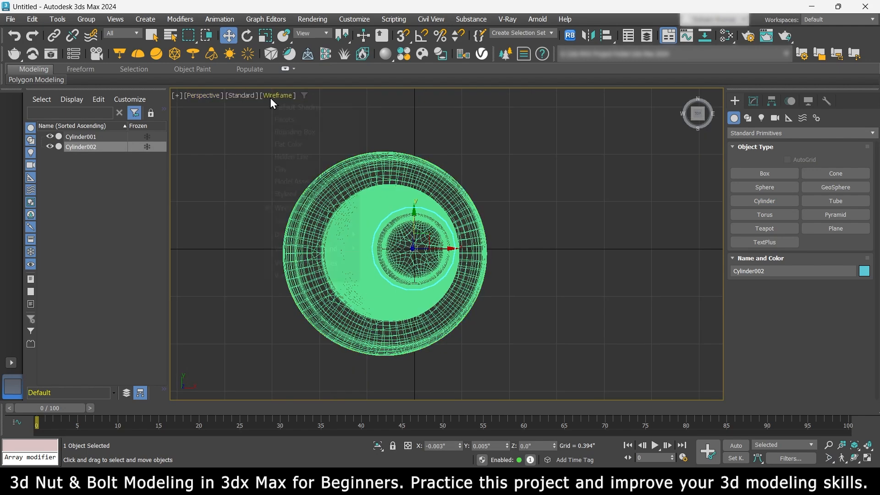
{"action": "left_click", "coordinate": [297, 209]}
{"action": "left_click", "coordinate": [277, 95]}
{"action": "left_click", "coordinate": [305, 220]}
Turn off the bolt's TurboSmooth modifier and view the unsmoothed threads beside the new cylinder at the shaft's lower end.
{"action": "scroll", "coordinate": [359, 238], "scroll_direction": "down", "scroll_amount": 4}
{"action": "middle_click_drag", "start_coordinate": [395, 255], "coordinate": [392, 211], "text": "alt"}
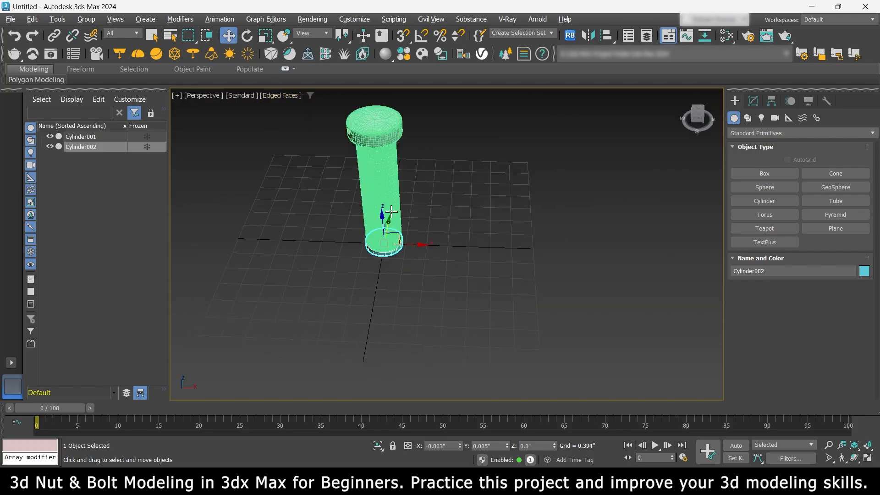
{"action": "scroll", "coordinate": [391, 209], "scroll_direction": "up", "scroll_amount": 4}
{"action": "middle_click_drag", "start_coordinate": [383, 251], "coordinate": [393, 202], "text": "alt"}
{"action": "left_click", "coordinate": [394, 202]}
{"action": "left_click", "coordinate": [754, 101]}
{"action": "left_click", "coordinate": [737, 145]}
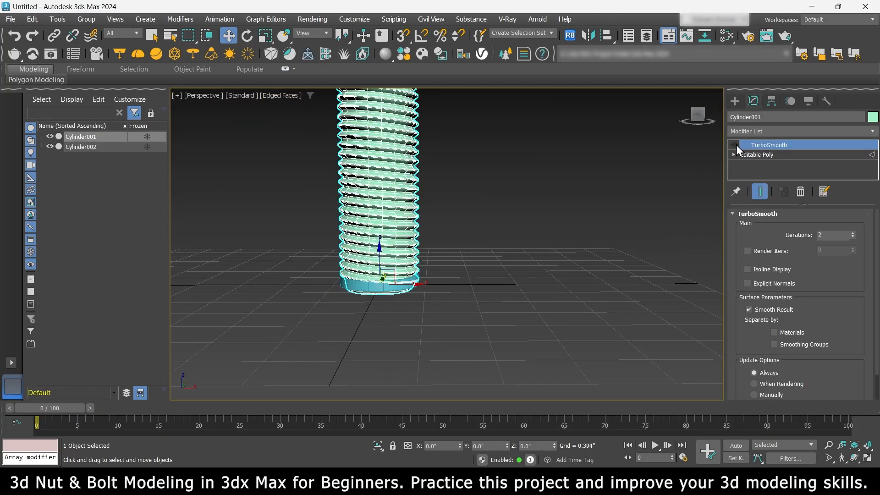
{"action": "left_click", "coordinate": [735, 101]}
{"action": "left_click", "coordinate": [527, 220]}
{"action": "scroll", "coordinate": [373, 290], "scroll_direction": "up", "scroll_amount": 4}
{"action": "left_click", "coordinate": [376, 291]}
{"action": "middle_click_drag", "start_coordinate": [448, 301], "coordinate": [436, 246], "text": "alt"}
{"action": "left_click", "coordinate": [406, 214]}
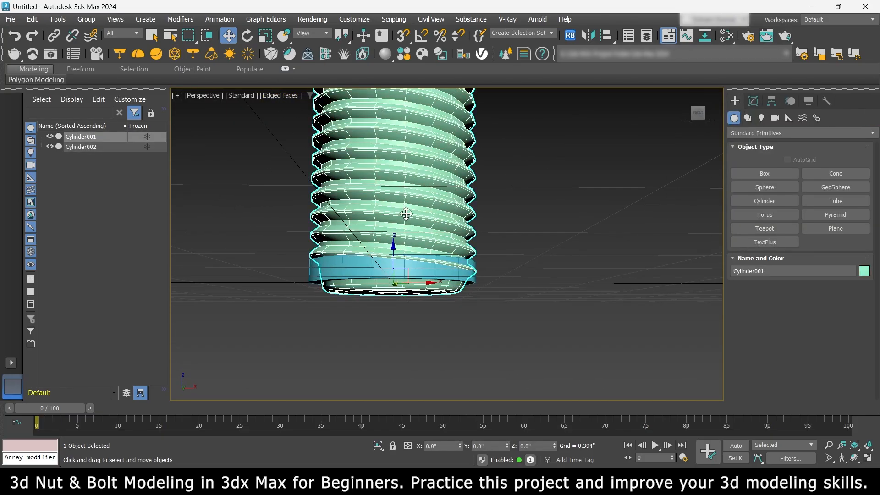
Hide the bolt and frame the new cylinder alone in the viewport.
{"action": "left_click", "coordinate": [50, 147]}
{"action": "left_click", "coordinate": [50, 147]}
{"action": "left_click", "coordinate": [50, 136]}
{"action": "middle_click_drag", "start_coordinate": [518, 283], "coordinate": [481, 294]}
{"action": "scroll", "coordinate": [420, 256], "scroll_direction": "up", "scroll_amount": 2}
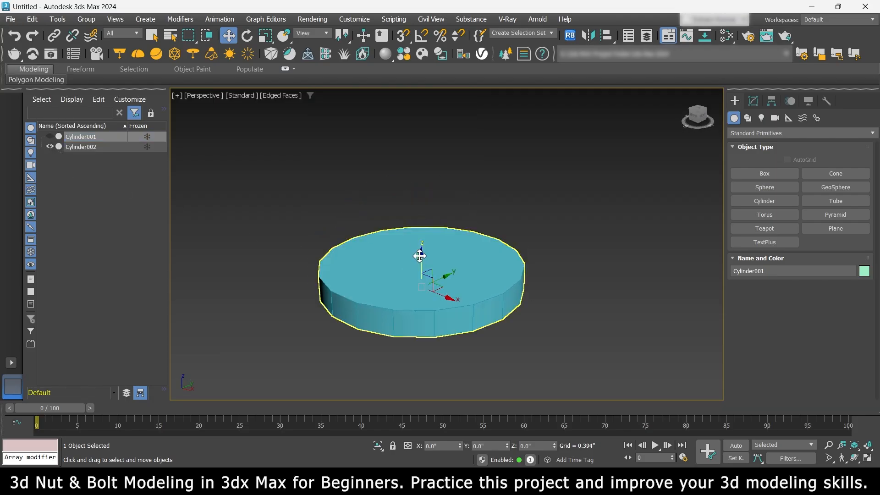
{"action": "scroll", "coordinate": [419, 255], "scroll_direction": "up", "scroll_amount": 2}
{"action": "scroll", "coordinate": [455, 257], "scroll_direction": "down", "scroll_amount": 2}
Select the new cylinder and set its height to 0.2 inches and its radius to 0.4 inches.
{"action": "left_click", "coordinate": [757, 97]}
{"action": "left_click", "coordinate": [591, 250]}
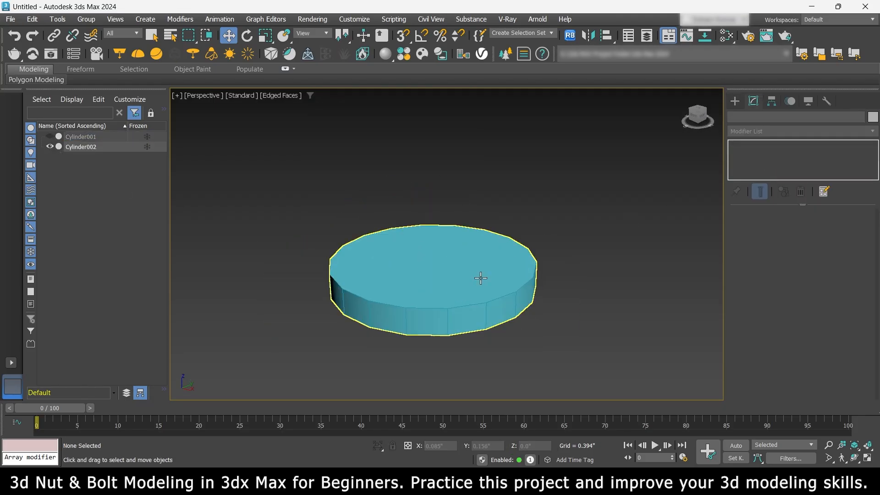
{"action": "left_click", "coordinate": [480, 278]}
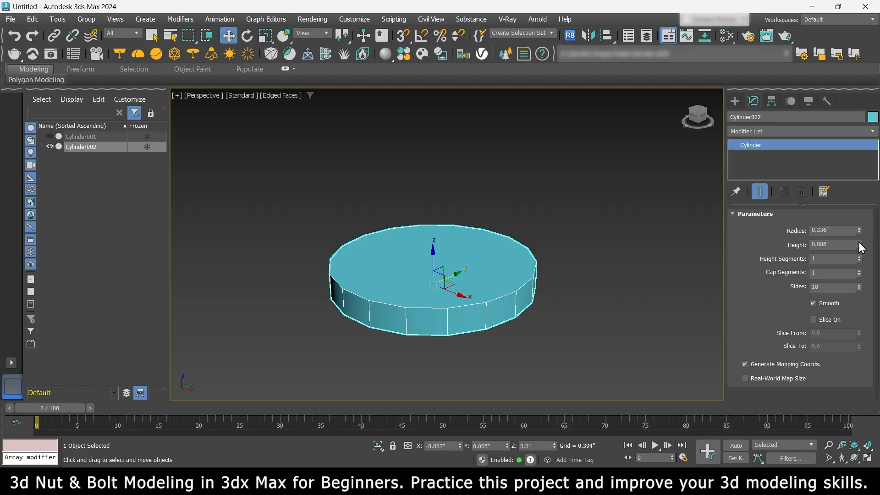
{"action": "left_click_drag", "start_coordinate": [859, 243], "coordinate": [857, 211]}
{"action": "scroll", "coordinate": [552, 308], "scroll_direction": "down", "scroll_amount": 2}
{"action": "scroll", "coordinate": [550, 299], "scroll_direction": "up", "scroll_amount": 1}
{"action": "middle_click_drag", "start_coordinate": [552, 308], "coordinate": [517, 303], "text": "alt"}
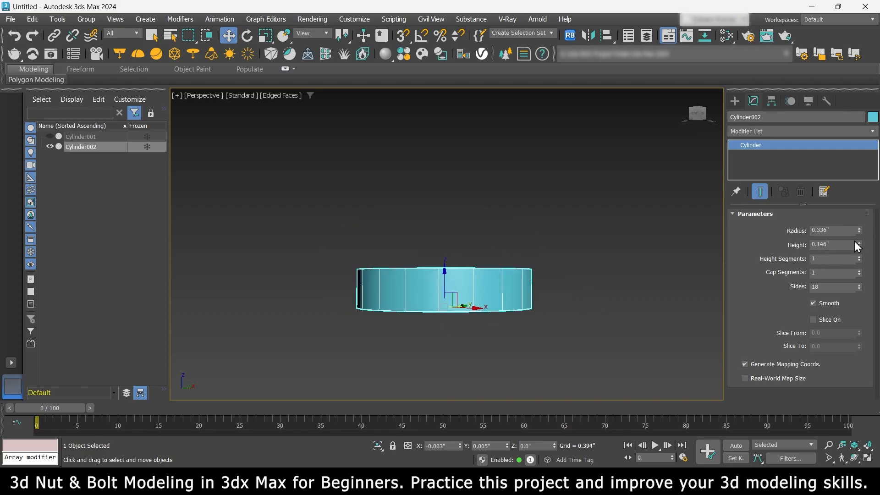
{"action": "left_click_drag", "start_coordinate": [857, 247], "coordinate": [860, 230]}
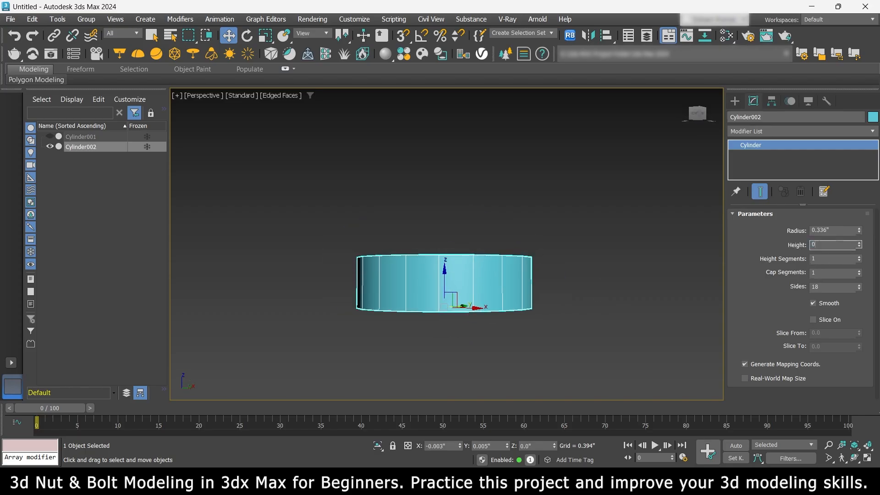
{"action": "middle_click_drag", "start_coordinate": [560, 313], "coordinate": [592, 344], "text": "alt"}
{"action": "key", "text": "Return"}
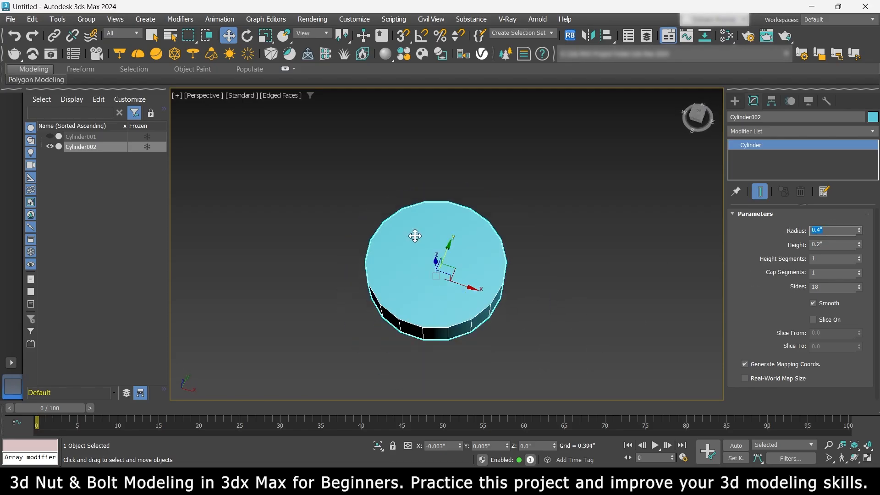
Reduce the cylinder's sides to 6 to give the nut a hexagonal shape.
{"action": "middle_click_drag", "start_coordinate": [414, 232], "coordinate": [487, 277], "text": "alt"}
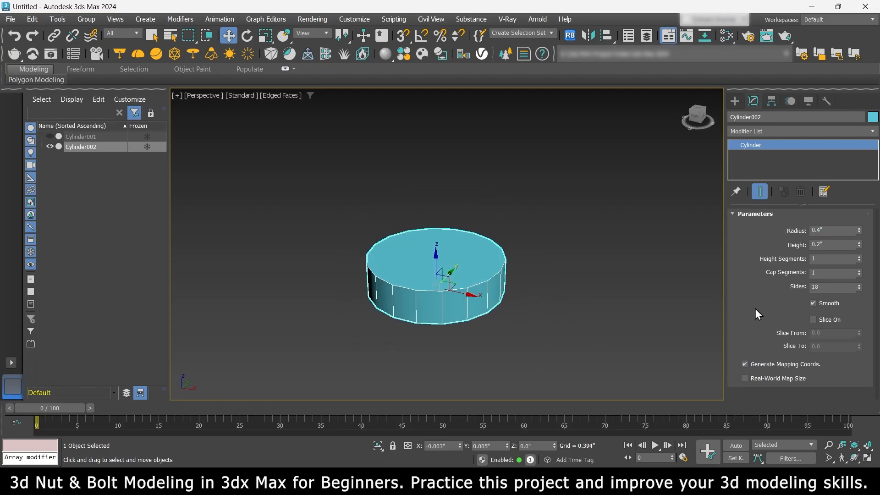
{"action": "left_click", "coordinate": [859, 289]}
{"action": "left_click", "coordinate": [859, 289]}
{"action": "left_click", "coordinate": [860, 290]}
{"action": "left_click", "coordinate": [860, 290]}
{"action": "left_click", "coordinate": [859, 289]}
{"action": "left_click", "coordinate": [859, 289]}
{"action": "left_click", "coordinate": [859, 289]}
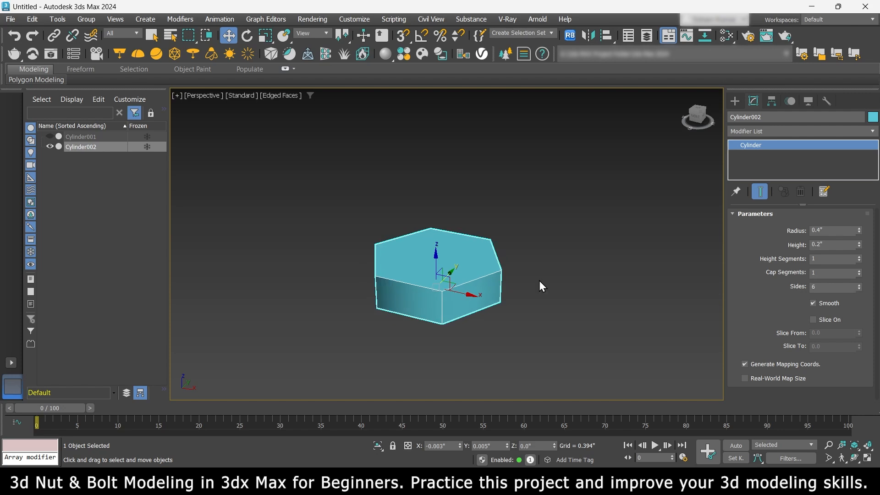
Convert the hexagonal nut to an Editable Poly and select its upper and lower cap polygons.
{"action": "mouse_move", "coordinate": [539, 280]}
{"action": "middle_mouse_down", "text": "alt"}
{"action": "mouse_move", "coordinate": [518, 323]}
{"action": "mouse_move", "coordinate": [544, 279]}
{"action": "mouse_move", "coordinate": [545, 290]}
{"action": "middle_mouse_up", "text": "alt"}
{"action": "right_click", "coordinate": [420, 219]}
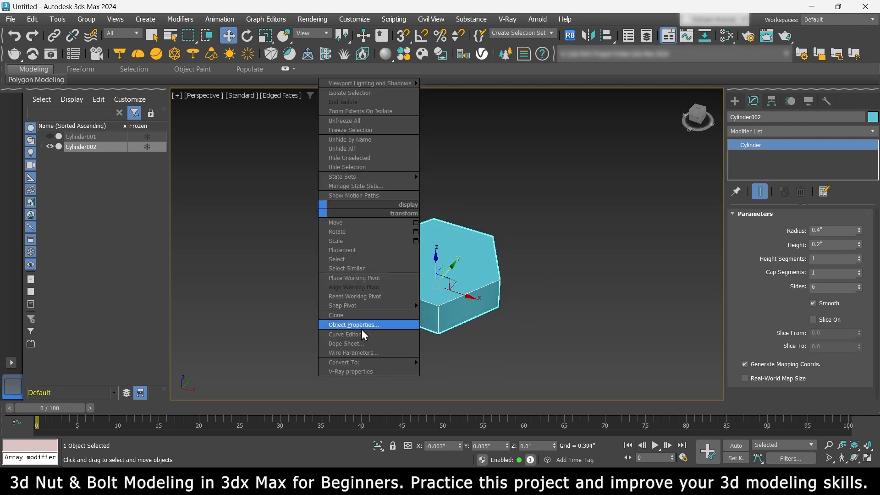
{"action": "mouse_move", "coordinate": [367, 363]}
{"action": "left_click", "coordinate": [459, 372]}
{"action": "left_click", "coordinate": [795, 229]}
{"action": "left_click", "coordinate": [427, 264]}
{"action": "middle_click_drag", "start_coordinate": [483, 311], "coordinate": [563, 296], "text": "alt"}
{"action": "left_click", "coordinate": [468, 308], "text": "ctrl"}
Inset the two selected cap polygons by 0.08 inches.
{"action": "scroll", "coordinate": [768, 316], "scroll_direction": "down", "scroll_amount": 3}
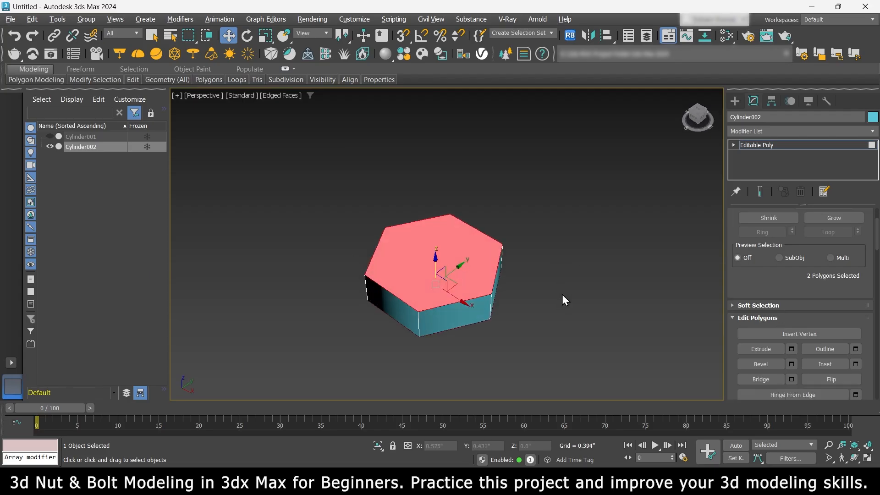
{"action": "left_click", "coordinate": [856, 364]}
{"action": "double_click", "coordinate": [482, 266]}
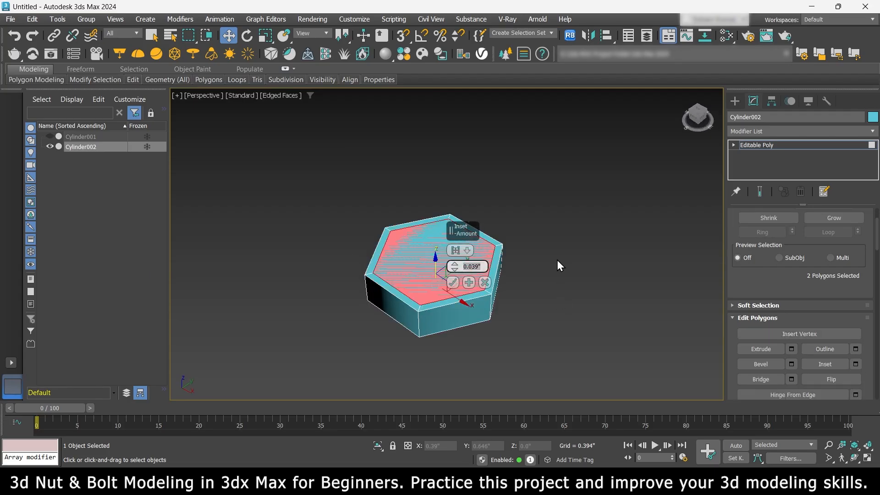
{"action": "type", "text": "0.05"}
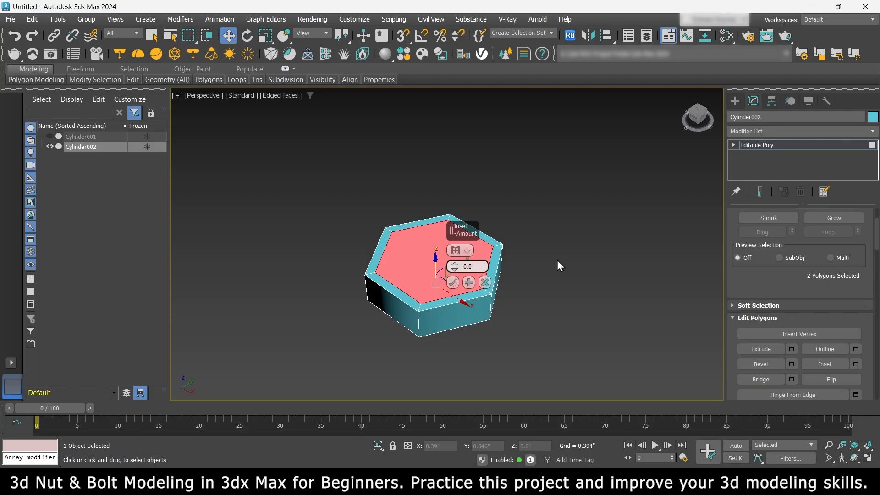
{"action": "key", "text": "BackSpace"}
{"action": "type", "text": "8"}
{"action": "middle_click_drag", "start_coordinate": [530, 261], "coordinate": [479, 263], "text": "alt"}
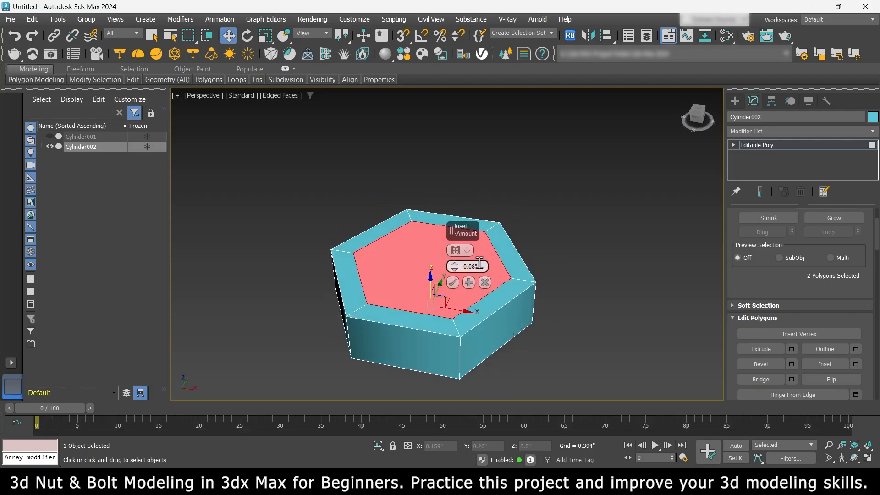
{"action": "left_click", "coordinate": [453, 283]}
Bridge the two inset polygons to open a hexagonal hole through the nut, and clear the selection.
{"action": "middle_click_drag", "start_coordinate": [476, 285], "coordinate": [506, 346], "text": "alt"}
{"action": "scroll", "coordinate": [778, 281], "scroll_direction": "down", "scroll_amount": 2}
{"action": "left_click", "coordinate": [755, 327]}
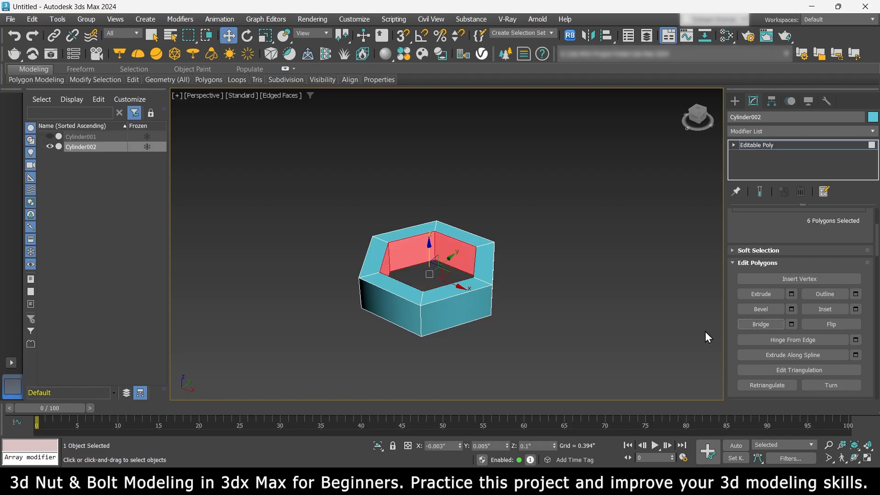
{"action": "middle_click_drag", "start_coordinate": [509, 295], "coordinate": [538, 290], "text": "alt"}
{"action": "left_click", "coordinate": [554, 309]}
Select the six vertical corner edges inside the nut's hole.
{"action": "scroll", "coordinate": [476, 272], "scroll_direction": "up", "scroll_amount": 2}
{"action": "scroll", "coordinate": [780, 256], "scroll_direction": "up", "scroll_amount": 5}
{"action": "left_click", "coordinate": [768, 229]}
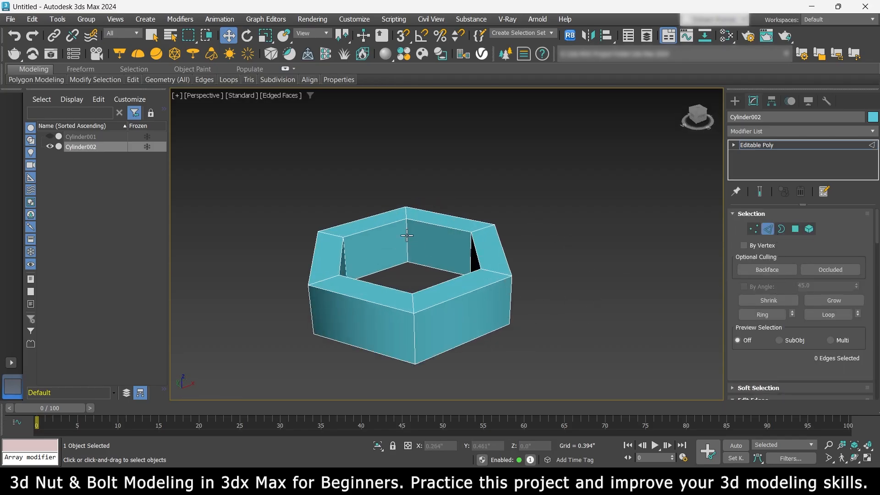
{"action": "middle_click_drag", "start_coordinate": [477, 271], "coordinate": [495, 313], "text": "alt"}
{"action": "left_click", "coordinate": [475, 239], "text": "ctrl"}
{"action": "scroll", "coordinate": [433, 263], "scroll_direction": "up", "scroll_amount": 3}
{"action": "left_click", "coordinate": [398, 239], "text": "ctrl"}
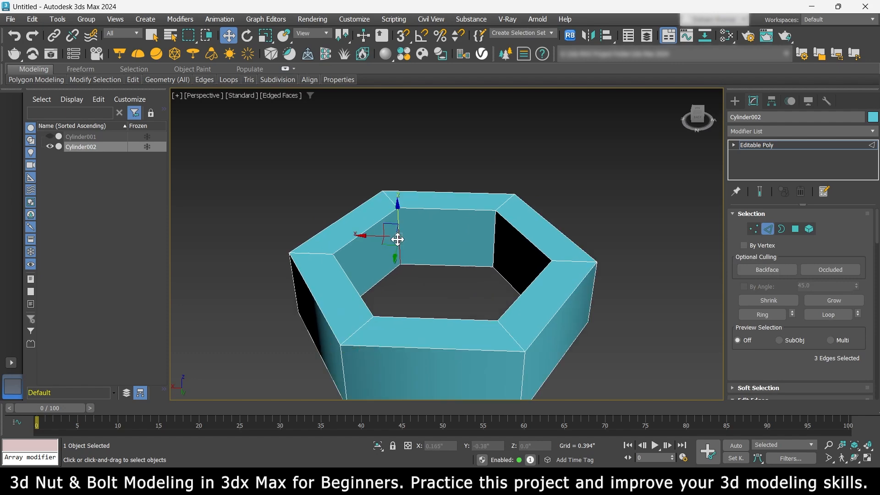
{"action": "middle_click_drag", "start_coordinate": [494, 229], "coordinate": [566, 223], "text": "alt"}
{"action": "left_click", "coordinate": [425, 192], "text": "ctrl"}
{"action": "middle_click_drag", "start_coordinate": [458, 257], "coordinate": [507, 270], "text": "alt"}
{"action": "left_click", "coordinate": [405, 190], "text": "ctrl"}
{"action": "scroll", "coordinate": [437, 255], "scroll_direction": "up", "scroll_amount": 2}
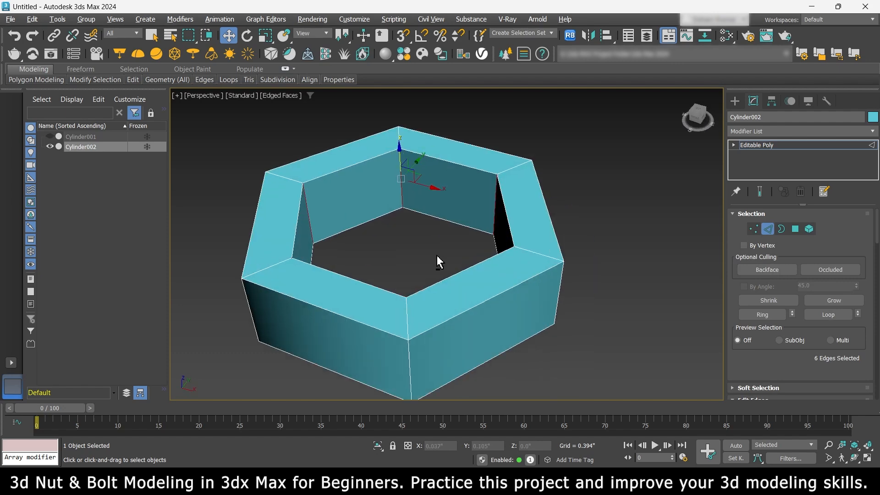
Connect the six inner vertical edges with 5 segments to add horizontal loops around the hole.
{"action": "middle_click_drag", "start_coordinate": [437, 255], "coordinate": [477, 243], "text": "alt"}
{"action": "scroll", "coordinate": [780, 321], "scroll_direction": "down", "scroll_amount": 5}
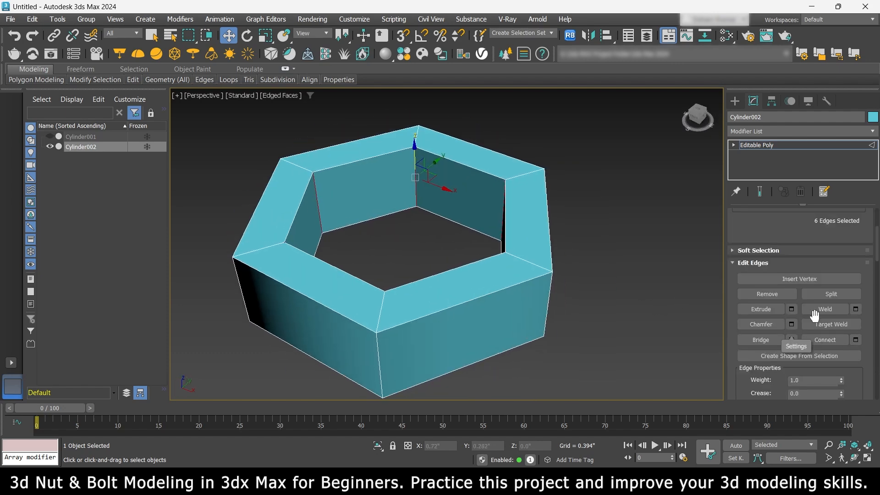
{"action": "left_click", "coordinate": [855, 339]}
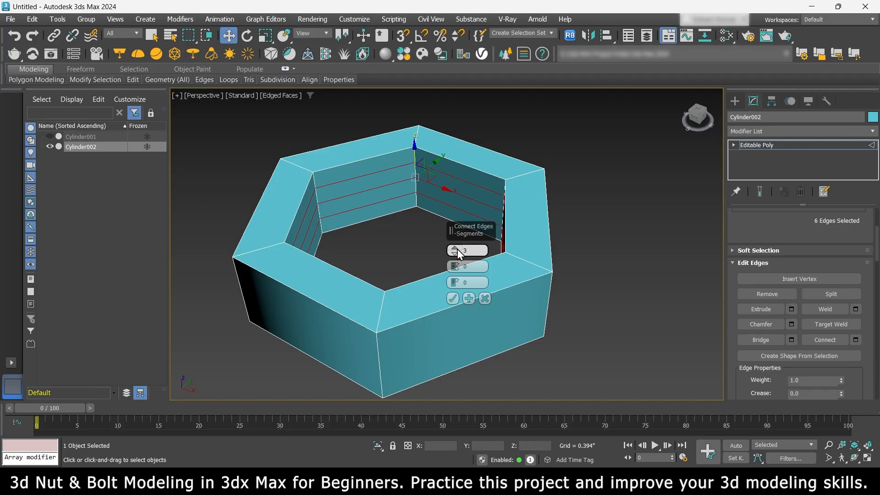
{"action": "left_click_drag", "start_coordinate": [459, 253], "coordinate": [572, 277]}
{"action": "middle_click_drag", "start_coordinate": [572, 277], "coordinate": [493, 262], "text": "alt"}
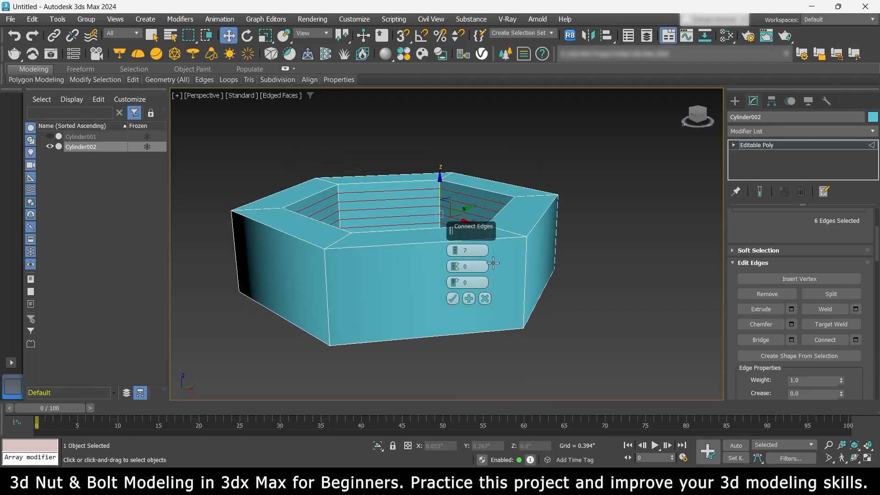
{"action": "left_click", "coordinate": [455, 255]}
{"action": "left_click", "coordinate": [454, 255]}
{"action": "middle_click_drag", "start_coordinate": [516, 231], "coordinate": [489, 251], "text": "alt"}
{"action": "left_click", "coordinate": [453, 298]}
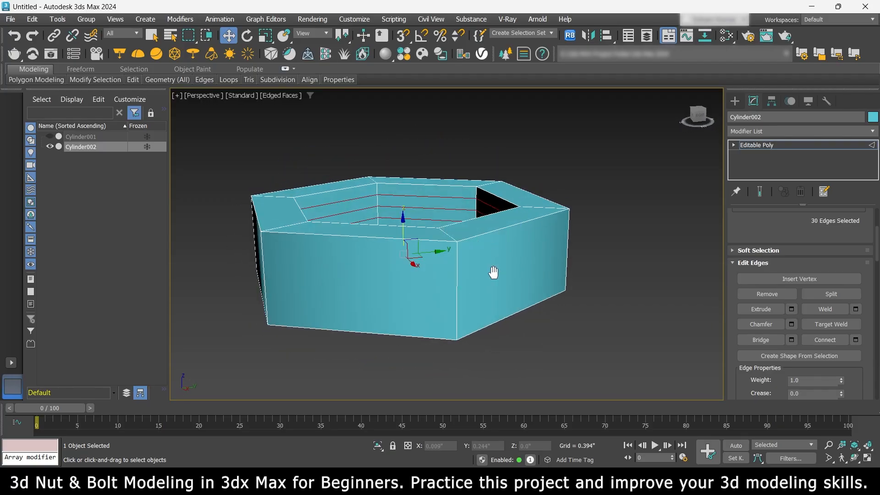
Rotate the selected horizontal loops inside the hole slightly clockwise in the front wireframe view, using the Edge constraint so they slope.
{"action": "left_click", "coordinate": [202, 95]}
{"action": "left_click", "coordinate": [223, 182]}
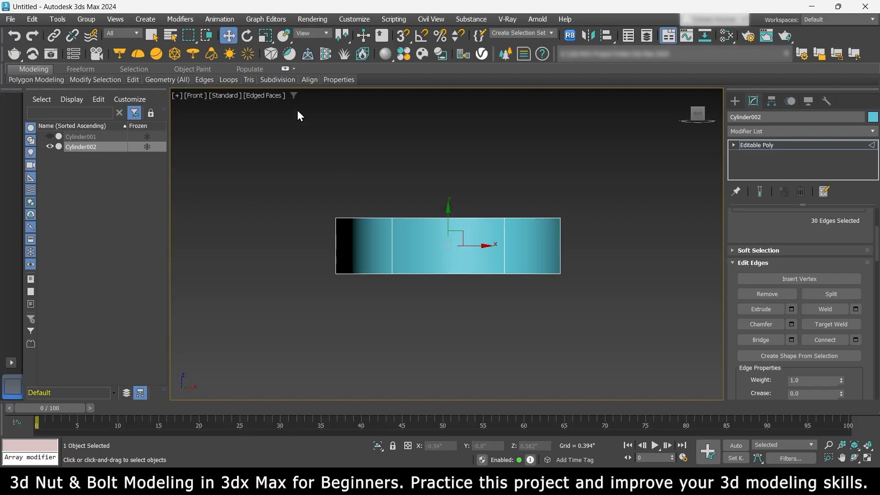
{"action": "left_click", "coordinate": [264, 95]}
{"action": "left_click", "coordinate": [298, 207]}
{"action": "scroll", "coordinate": [418, 275], "scroll_direction": "up", "scroll_amount": 3}
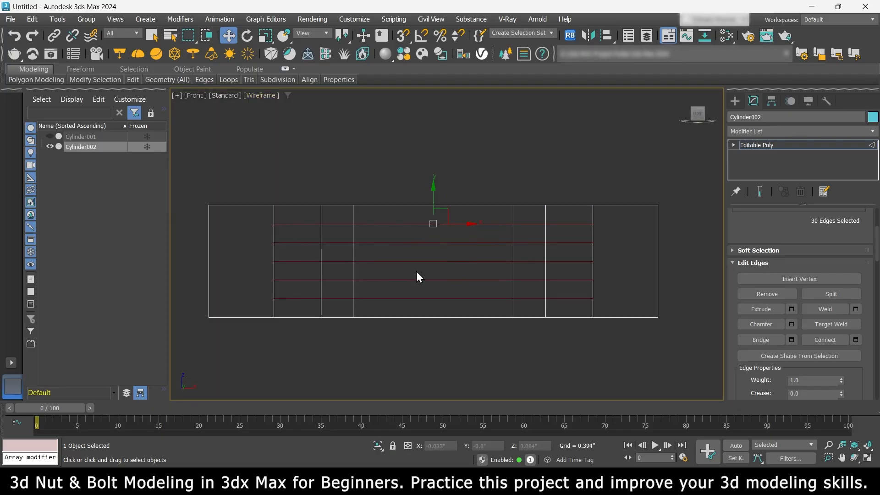
{"action": "left_click", "coordinate": [247, 35]}
{"action": "scroll", "coordinate": [812, 335], "scroll_direction": "down", "scroll_amount": 5}
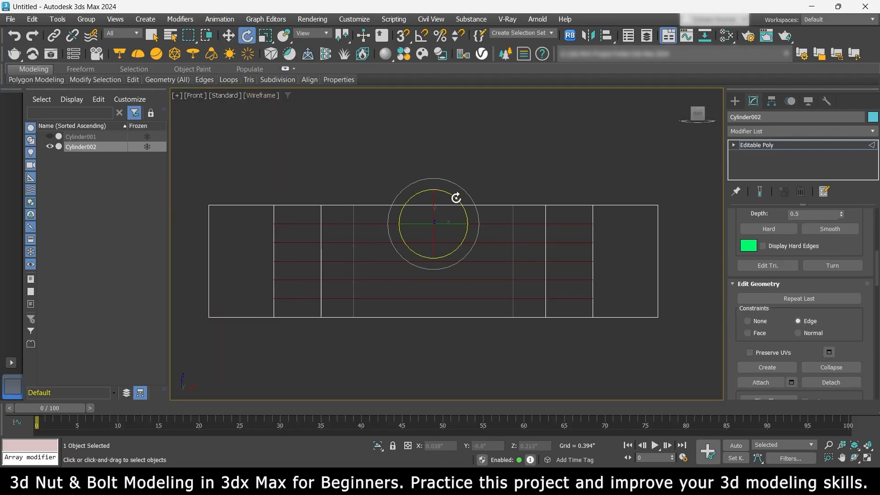
{"action": "left_click_drag", "start_coordinate": [457, 198], "coordinate": [458, 199]}
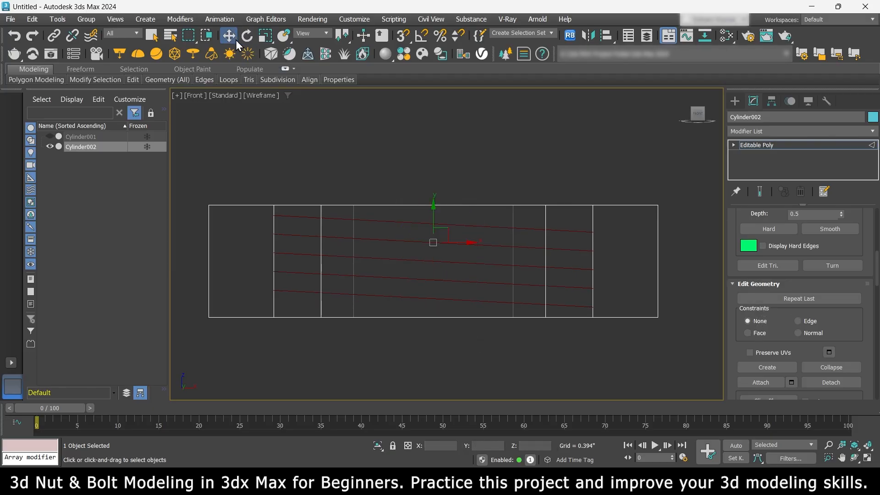
Select all five sloped edge loops inside the nut's hole in the shaded perspective view.
{"action": "left_click", "coordinate": [260, 95]}
{"action": "left_click", "coordinate": [275, 108]}
{"action": "left_click", "coordinate": [193, 95]}
{"action": "left_click", "coordinate": [209, 123]}
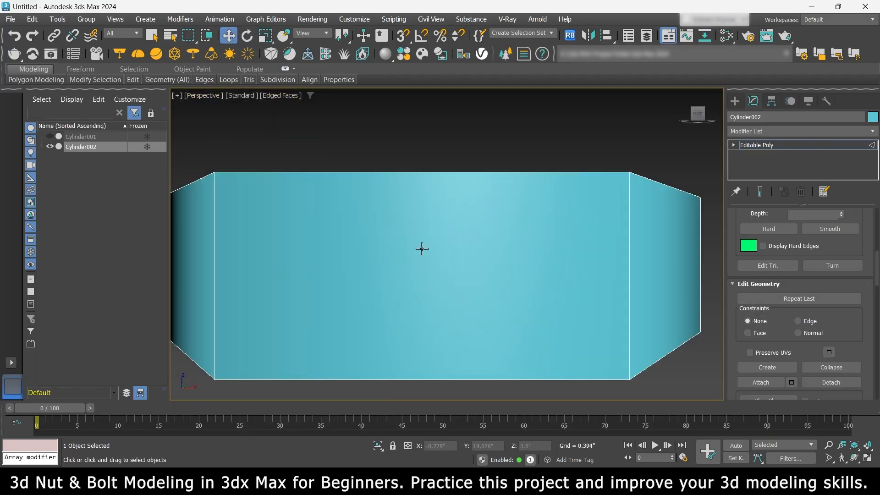
{"action": "mouse_move", "coordinate": [421, 249]}
{"action": "middle_mouse_down", "text": "alt"}
{"action": "mouse_move", "coordinate": [422, 196]}
{"action": "mouse_move", "coordinate": [418, 244]}
{"action": "mouse_move", "coordinate": [412, 237]}
{"action": "middle_mouse_up", "text": "alt"}
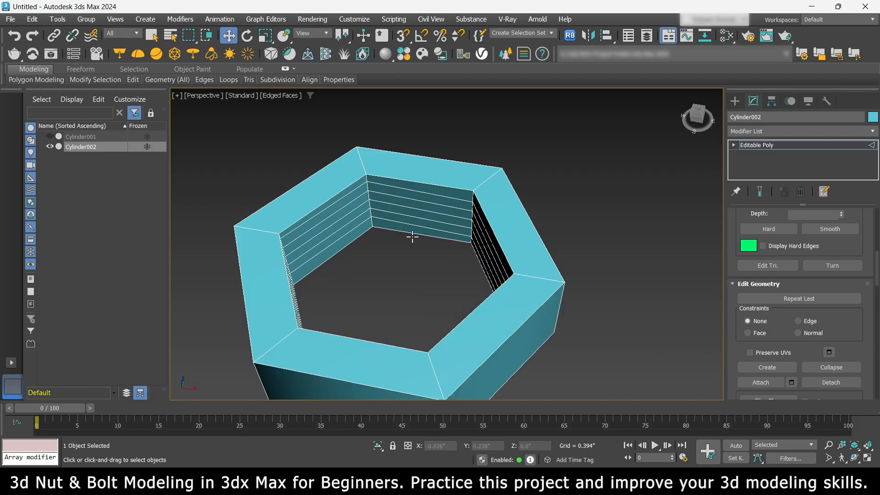
{"action": "left_click", "coordinate": [397, 197]}
{"action": "double_click", "coordinate": [393, 198]}
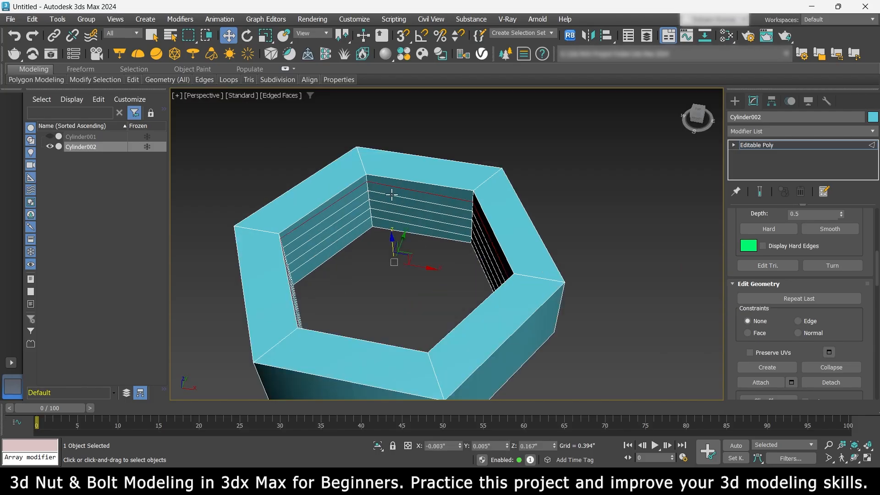
{"action": "scroll", "coordinate": [386, 222], "scroll_direction": "down", "scroll_amount": 3}
{"action": "middle_click_drag", "start_coordinate": [386, 221], "coordinate": [418, 258], "text": "alt"}
{"action": "scroll", "coordinate": [775, 303], "scroll_direction": "up", "scroll_amount": 3}
{"action": "scroll", "coordinate": [785, 263], "scroll_direction": "up", "scroll_amount": 2}
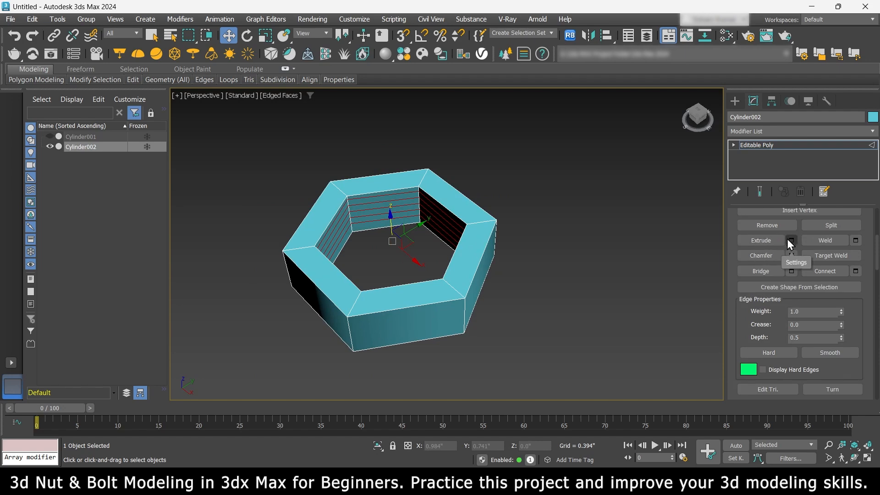
Preview an edge extrusion of the selected loops with a height of 0.01 inches and a width of 0.015 inches.
{"action": "left_click", "coordinate": [792, 240]}
{"action": "type", "text": "0.01"}
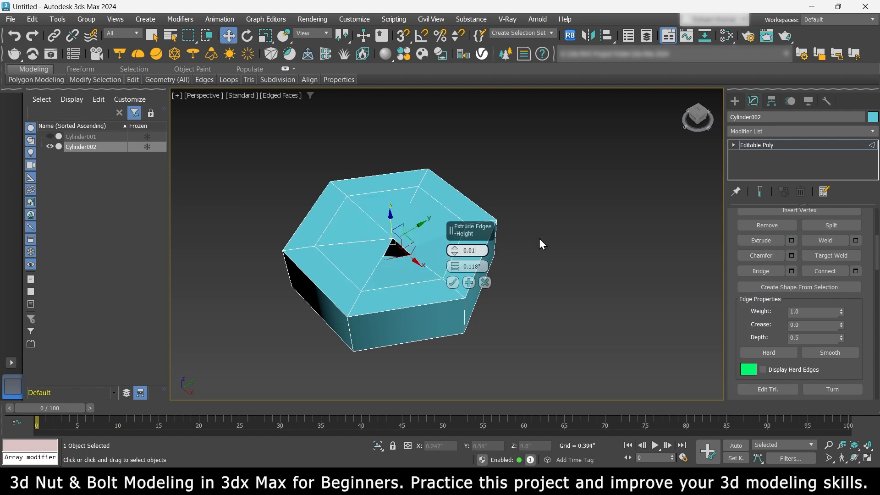
{"action": "key", "text": "Return"}
{"action": "scroll", "coordinate": [405, 250], "scroll_direction": "up", "scroll_amount": 5}
{"action": "middle_click_drag", "start_coordinate": [405, 250], "coordinate": [440, 255], "text": "alt"}
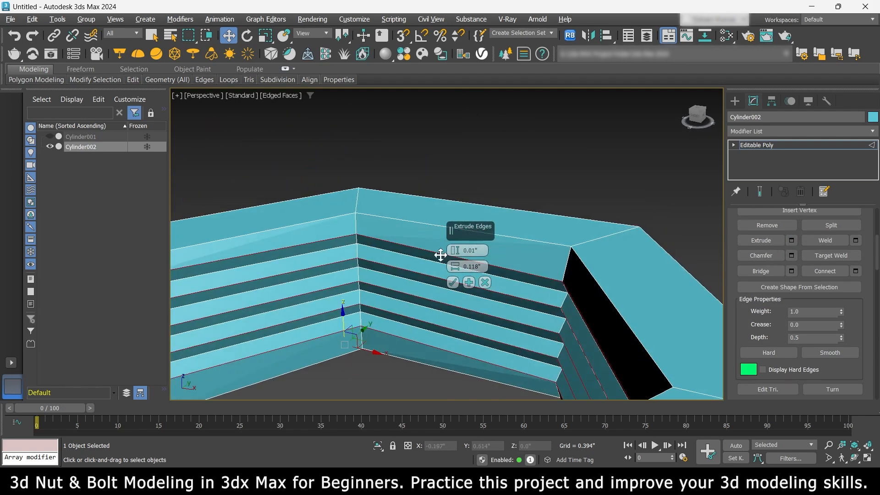
{"action": "left_click_drag", "start_coordinate": [457, 270], "coordinate": [458, 281]}
{"action": "type", "text": "0.0"}
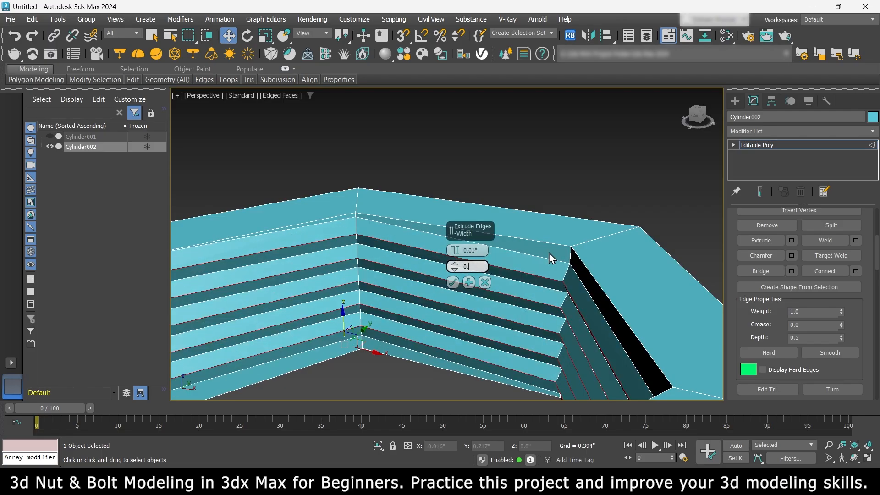
{"action": "key", "text": "BackSpace"}
{"action": "type", "text": "01"}
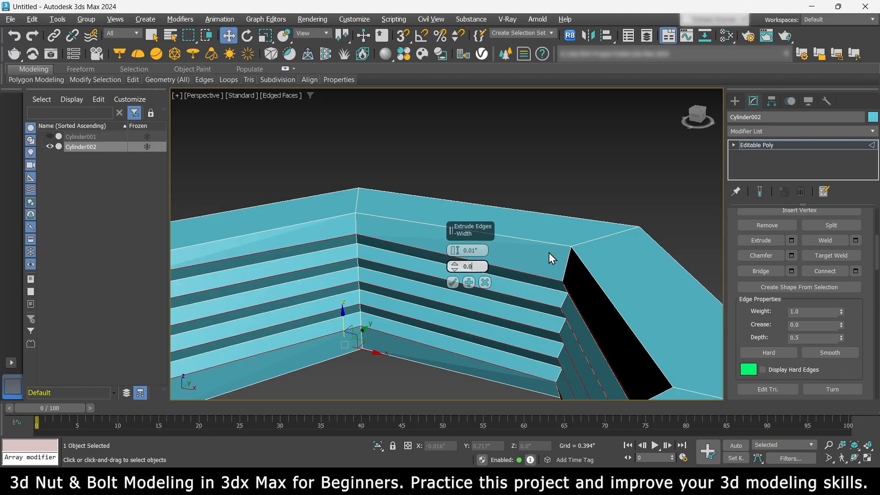
{"action": "key", "text": "Return"}
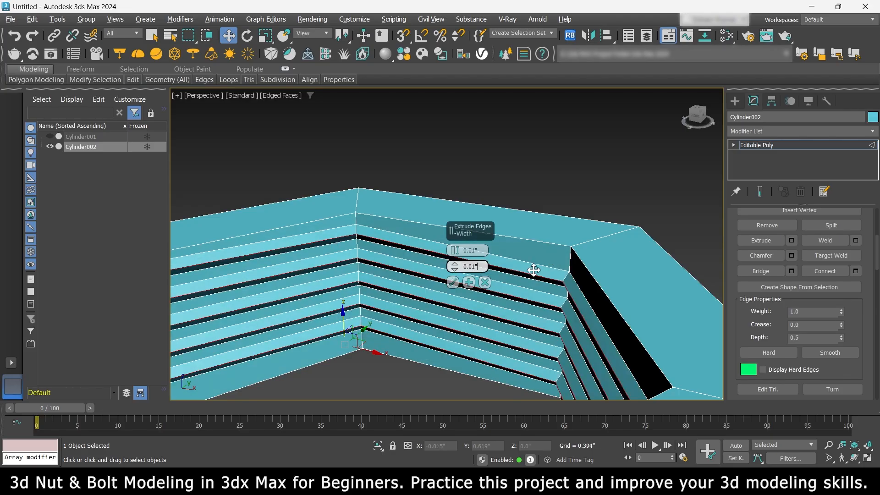
{"action": "key", "text": "BackSpace"}
{"action": "type", "text": "5"}
{"action": "scroll", "coordinate": [296, 295], "scroll_direction": "down", "scroll_amount": 4}
{"action": "scroll", "coordinate": [282, 276], "scroll_direction": "up", "scroll_amount": 4}
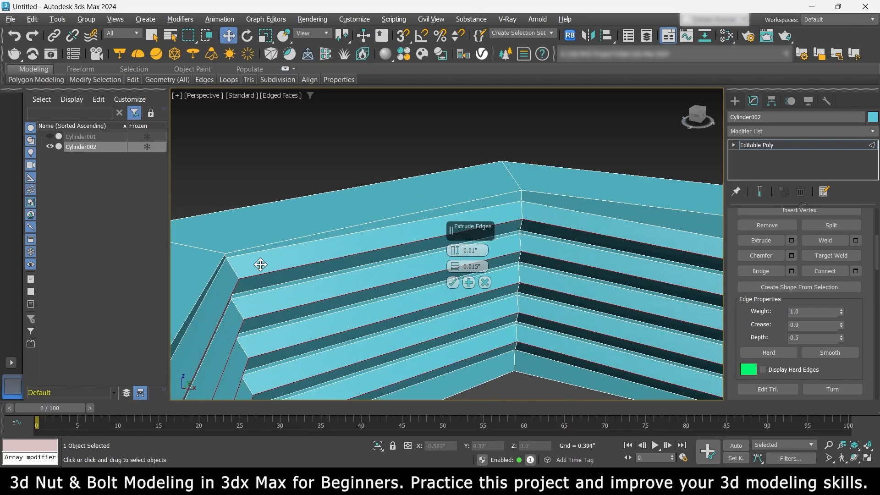
Set the edge extrusion height to 0.015 inches and apply it to the thread loops.
{"action": "middle_click_drag", "start_coordinate": [259, 261], "coordinate": [371, 298], "text": "alt"}
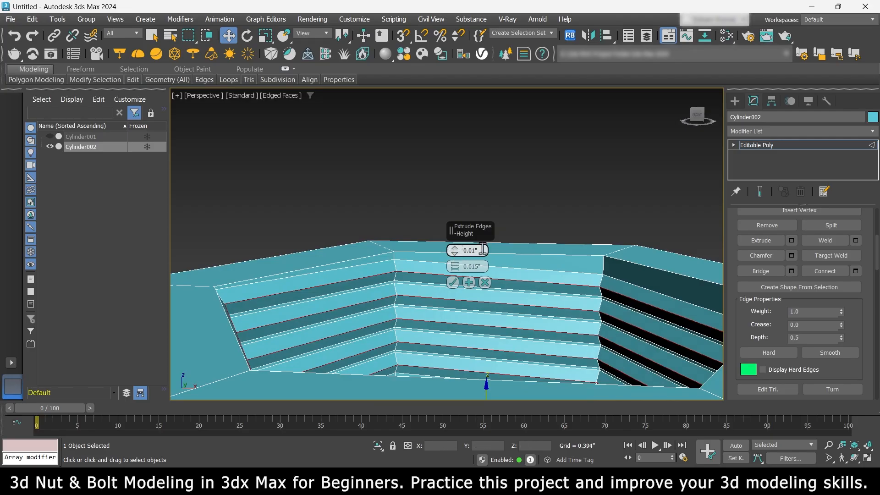
{"action": "type", "text": "0.015"}
{"action": "key", "text": "Return"}
{"action": "scroll", "coordinate": [421, 300], "scroll_direction": "down", "scroll_amount": 5}
{"action": "middle_click_drag", "start_coordinate": [420, 299], "coordinate": [535, 304], "text": "alt"}
{"action": "scroll", "coordinate": [507, 298], "scroll_direction": "up", "scroll_amount": 3}
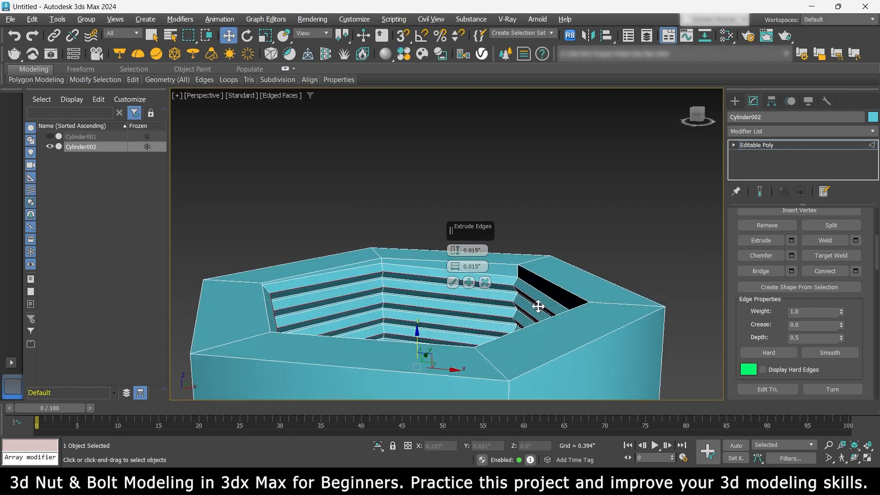
{"action": "scroll", "coordinate": [506, 279], "scroll_direction": "up", "scroll_amount": 4}
{"action": "left_click", "coordinate": [452, 282]}
{"action": "scroll", "coordinate": [440, 257], "scroll_direction": "down", "scroll_amount": 4}
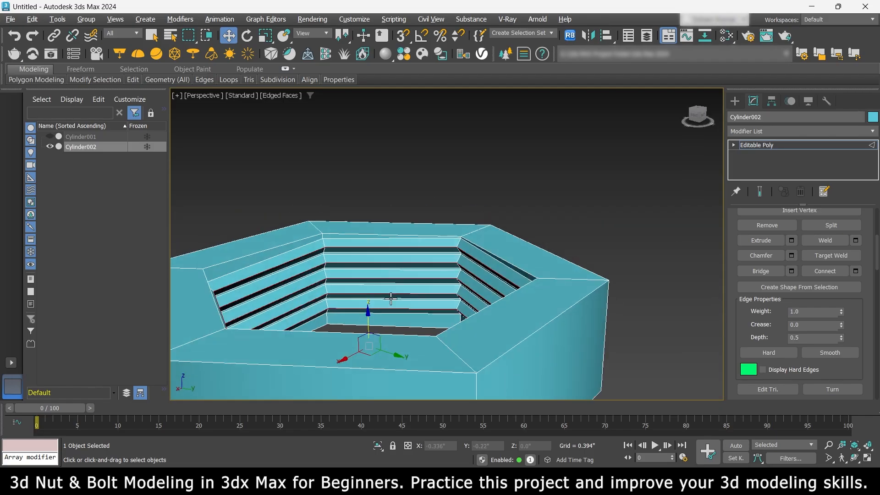
Chamfer the thread loops inside the hole by 0.01 inches.
{"action": "middle_click_drag", "start_coordinate": [440, 257], "coordinate": [477, 280], "text": "alt"}
{"action": "scroll", "coordinate": [780, 280], "scroll_direction": "up", "scroll_amount": 1}
{"action": "left_click", "coordinate": [791, 254]}
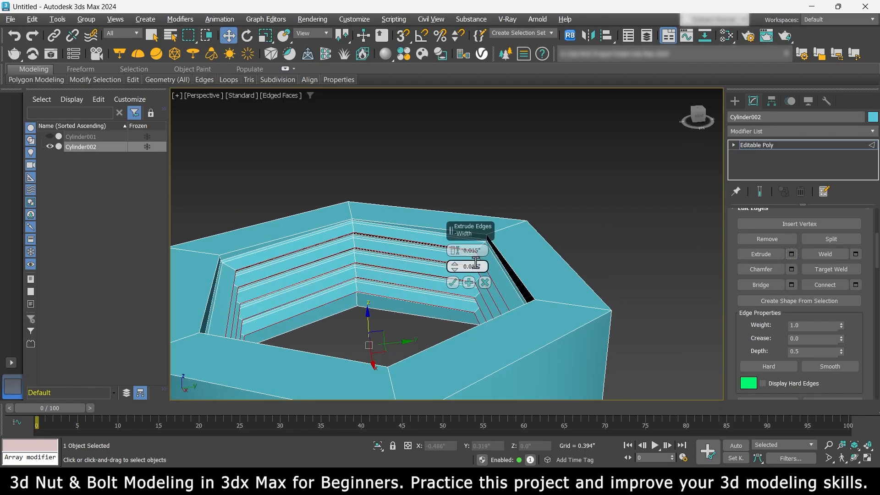
{"action": "left_click", "coordinate": [485, 283]}
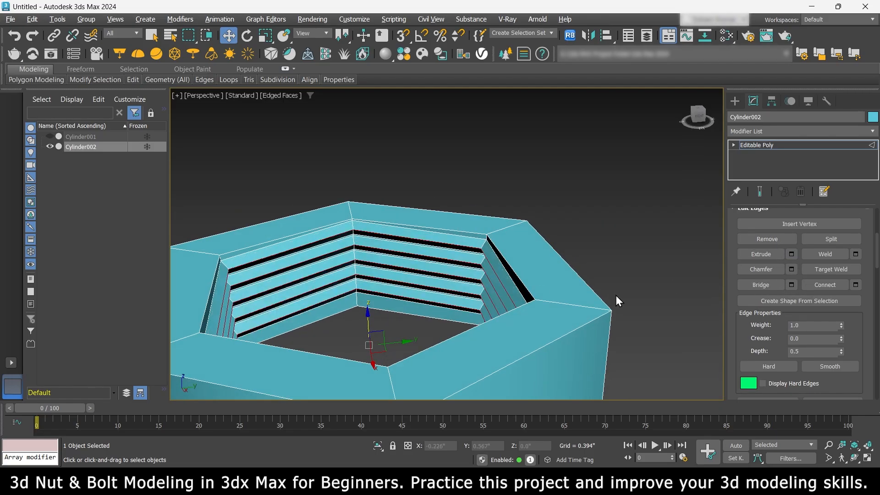
{"action": "left_click", "coordinate": [791, 269]}
{"action": "type", "text": "0.01"}
{"action": "key", "text": "Return"}
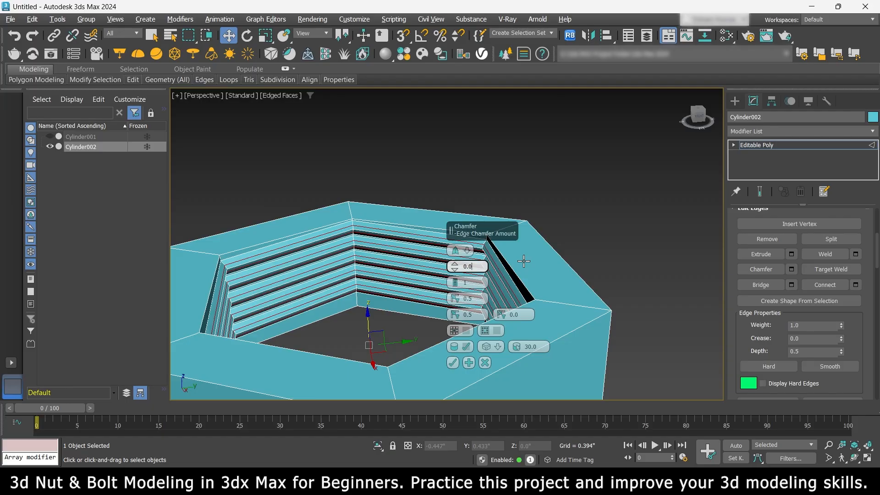
{"action": "left_click", "coordinate": [453, 364]}
{"action": "scroll", "coordinate": [442, 237], "scroll_direction": "up", "scroll_amount": 3}
{"action": "scroll", "coordinate": [442, 237], "scroll_direction": "down", "scroll_amount": 2}
{"action": "middle_click_drag", "start_coordinate": [442, 238], "coordinate": [422, 233], "text": "alt"}
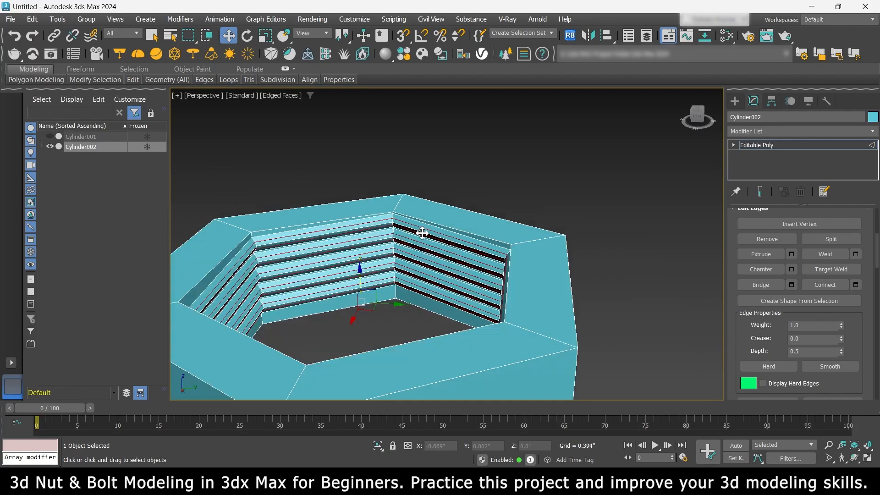
{"action": "scroll", "coordinate": [422, 233], "scroll_direction": "down", "scroll_amount": 4}
Undo the chamfer and the edge extrusion of the thread loops, restoring the selection of the plain loops.
{"action": "left_click", "coordinate": [512, 272]}
{"action": "middle_click_drag", "start_coordinate": [485, 272], "coordinate": [500, 281]}
{"action": "scroll", "coordinate": [500, 281], "scroll_direction": "up", "scroll_amount": 3}
{"action": "middle_click_drag", "start_coordinate": [500, 280], "coordinate": [546, 261], "text": "alt"}
{"action": "scroll", "coordinate": [369, 242], "scroll_direction": "up", "scroll_amount": 3}
{"action": "key", "text": "ctrl+z"}
{"action": "key", "text": "ctrl+z"}
{"action": "scroll", "coordinate": [522, 278], "scroll_direction": "down", "scroll_amount": 3}
{"action": "key", "text": "ctrl+z"}
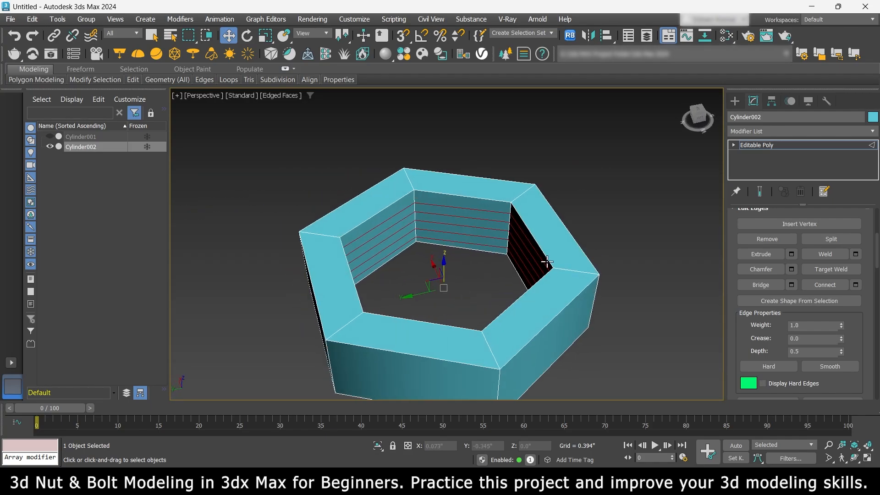
Extrude the selected loops with a height of 0.02 inches and a width of 0.015 inches.
{"action": "left_click", "coordinate": [791, 254]}
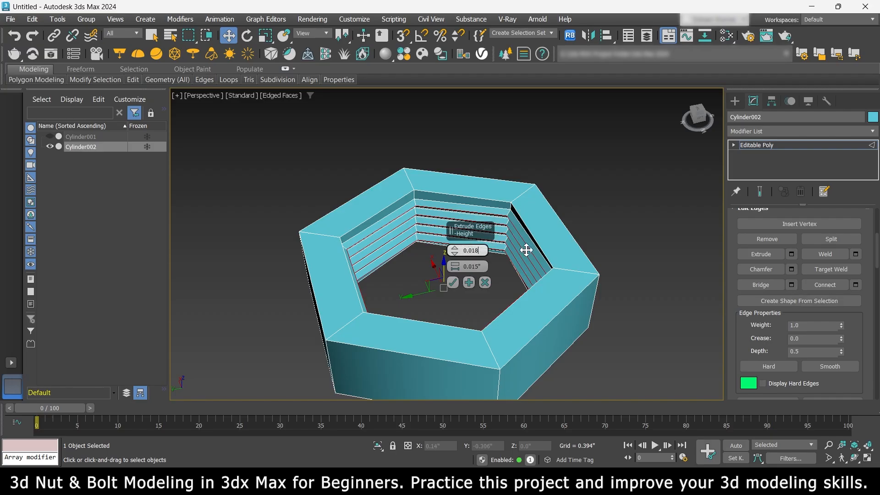
{"action": "type", "text": "0.018"}
{"action": "key", "text": "Return"}
{"action": "scroll", "coordinate": [526, 249], "scroll_direction": "up", "scroll_amount": 3}
{"action": "middle_click_drag", "start_coordinate": [527, 249], "coordinate": [488, 245], "text": "alt"}
{"action": "scroll", "coordinate": [531, 241], "scroll_direction": "up", "scroll_amount": 3}
{"action": "type", "text": "0.0"}
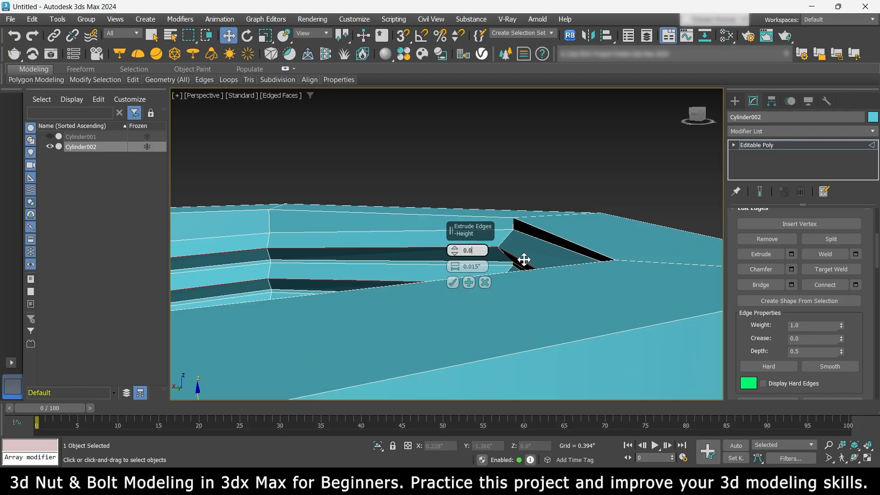
{"action": "type", "text": "2"}
{"action": "key", "text": "Return"}
{"action": "left_click", "coordinate": [453, 282]}
Chamfer the newly extruded thread loops by 0.01 inches with one segment.
{"action": "scroll", "coordinate": [463, 236], "scroll_direction": "down", "scroll_amount": 5}
{"action": "middle_click_drag", "start_coordinate": [463, 237], "coordinate": [502, 243], "text": "alt"}
{"action": "scroll", "coordinate": [802, 320], "scroll_direction": "up", "scroll_amount": 1}
{"action": "left_click", "coordinate": [792, 297]}
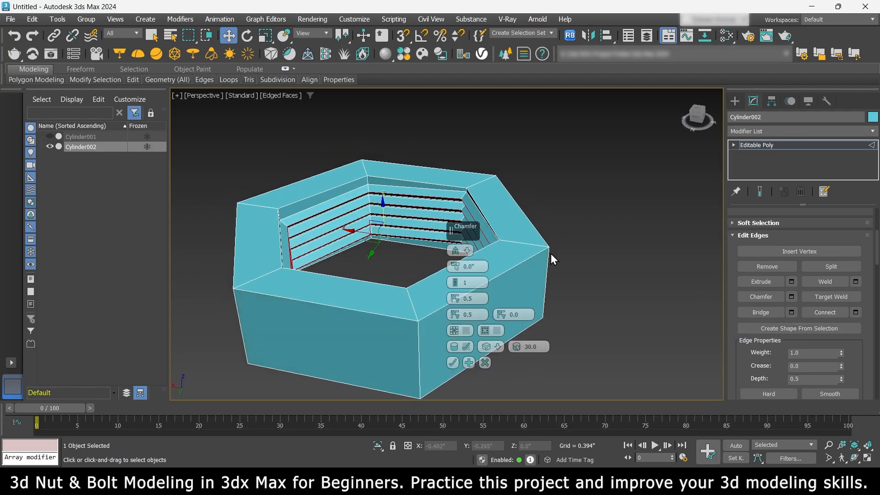
{"action": "scroll", "coordinate": [527, 257], "scroll_direction": "up", "scroll_amount": 2}
{"action": "type", "text": "1"}
{"action": "key", "text": "Return"}
{"action": "scroll", "coordinate": [439, 199], "scroll_direction": "up", "scroll_amount": 3}
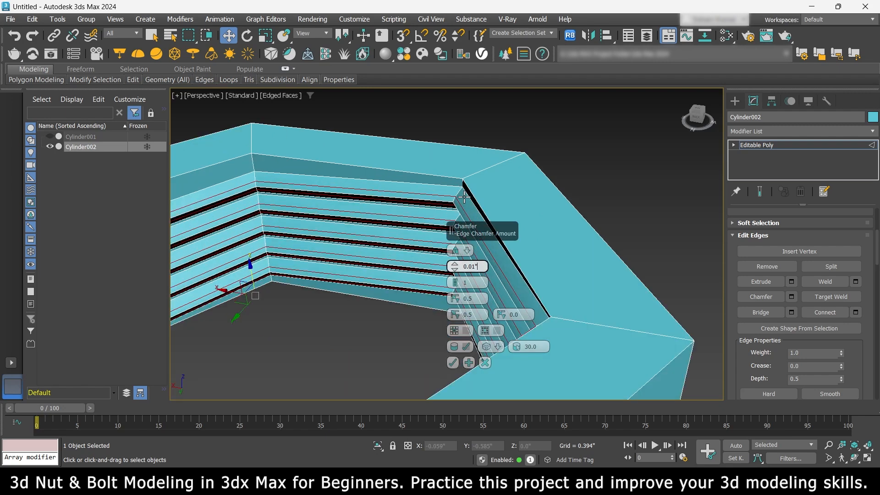
{"action": "left_click", "coordinate": [453, 363]}
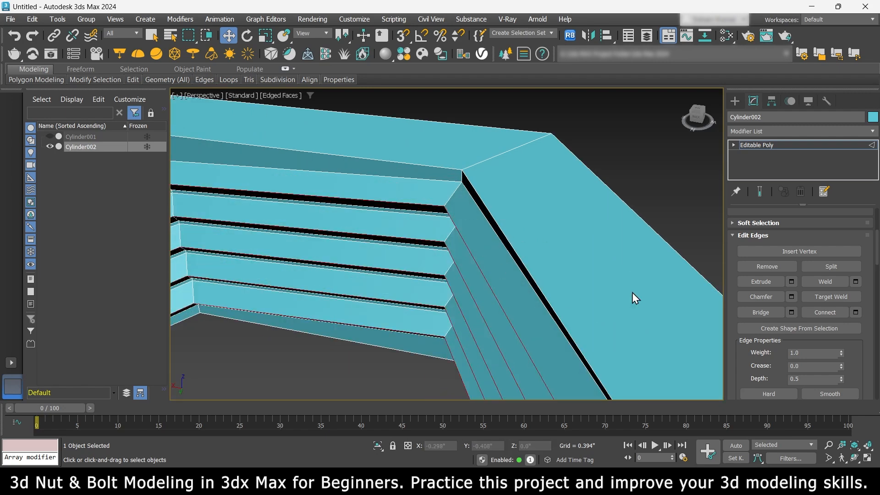
{"action": "left_click", "coordinate": [792, 297]}
{"action": "left_click", "coordinate": [454, 364]}
Clear the selection and select the upper and lower rim loops of the nut's hole.
{"action": "scroll", "coordinate": [435, 275], "scroll_direction": "down", "scroll_amount": 5}
{"action": "middle_click_drag", "start_coordinate": [415, 264], "coordinate": [433, 264], "text": "alt"}
{"action": "left_click", "coordinate": [415, 226]}
{"action": "scroll", "coordinate": [416, 227], "scroll_direction": "down", "scroll_amount": 3}
{"action": "left_click", "coordinate": [448, 281]}
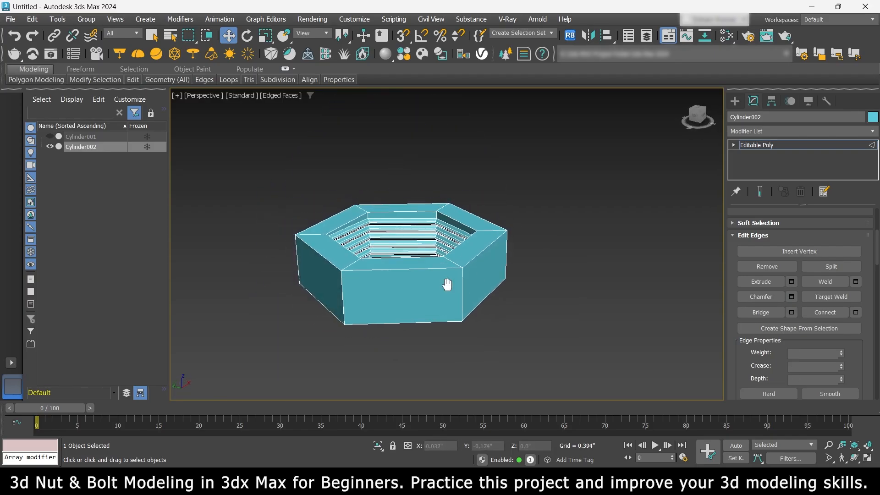
{"action": "scroll", "coordinate": [431, 261], "scroll_direction": "up", "scroll_amount": 2}
{"action": "double_click", "coordinate": [403, 196]}
{"action": "middle_click_drag", "start_coordinate": [403, 196], "coordinate": [468, 215], "text": "alt"}
{"action": "double_click", "coordinate": [398, 163], "text": "ctrl"}
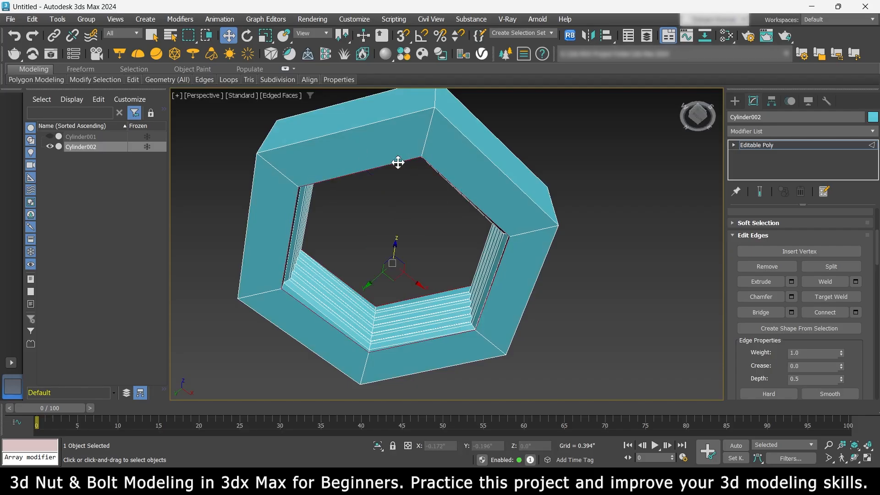
Chamfer both rim loops of the hole by 0.01 inches.
{"action": "middle_click_drag", "start_coordinate": [398, 163], "coordinate": [458, 300], "text": "alt"}
{"action": "left_click", "coordinate": [791, 297]}
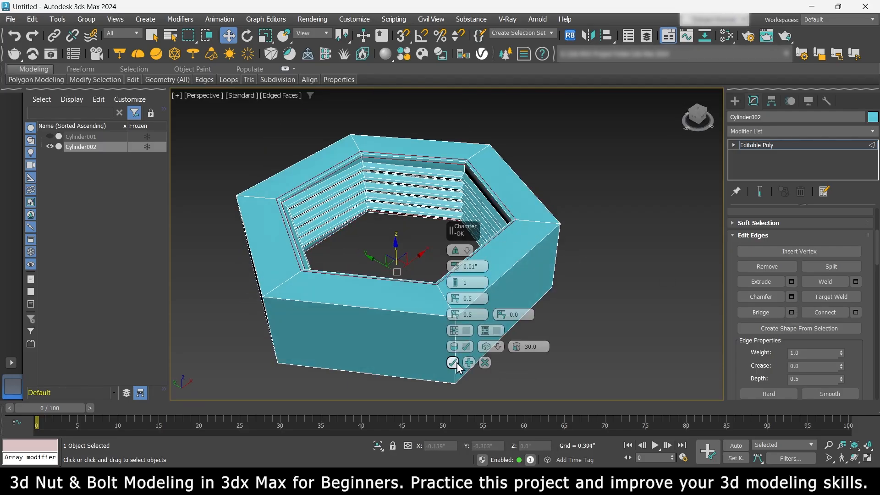
{"action": "scroll", "coordinate": [464, 162], "scroll_direction": "up", "scroll_amount": 4}
{"action": "scroll", "coordinate": [375, 179], "scroll_direction": "down", "scroll_amount": 3}
{"action": "middle_click_drag", "start_coordinate": [373, 184], "coordinate": [341, 147], "text": "alt"}
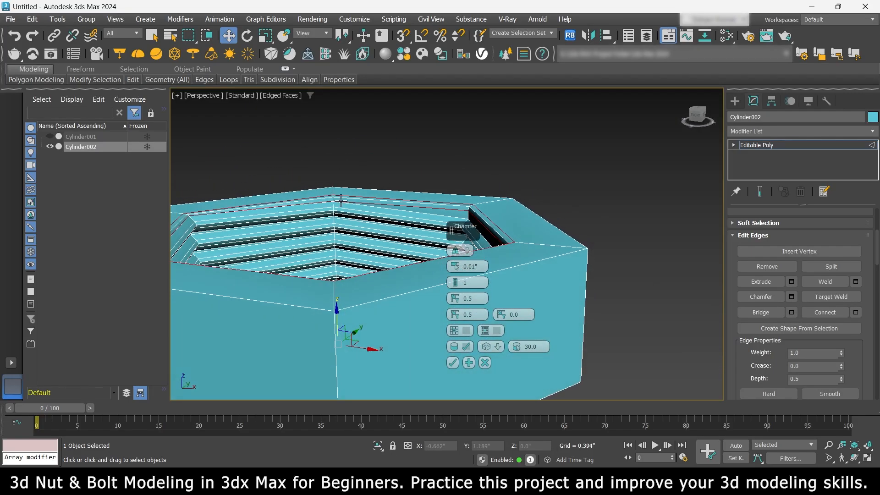
{"action": "scroll", "coordinate": [320, 199], "scroll_direction": "up", "scroll_amount": 5}
{"action": "scroll", "coordinate": [319, 200], "scroll_direction": "up", "scroll_amount": 3}
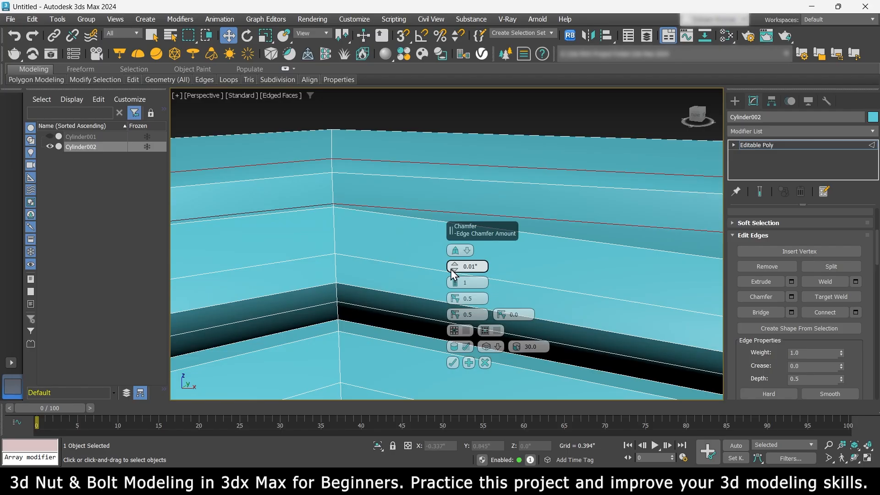
{"action": "left_click", "coordinate": [453, 362]}
{"action": "scroll", "coordinate": [432, 222], "scroll_direction": "down", "scroll_amount": 5}
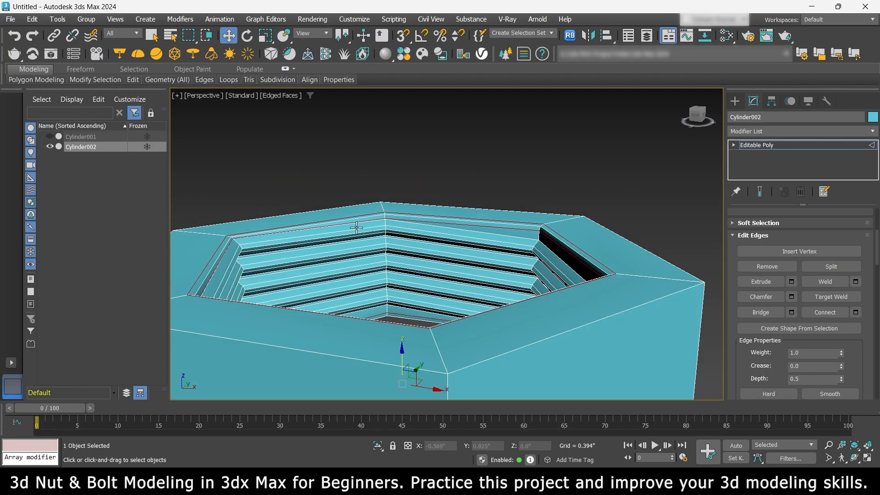
{"action": "scroll", "coordinate": [321, 233], "scroll_direction": "up", "scroll_amount": 6}
{"action": "scroll", "coordinate": [197, 270], "scroll_direction": "down", "scroll_amount": 5}
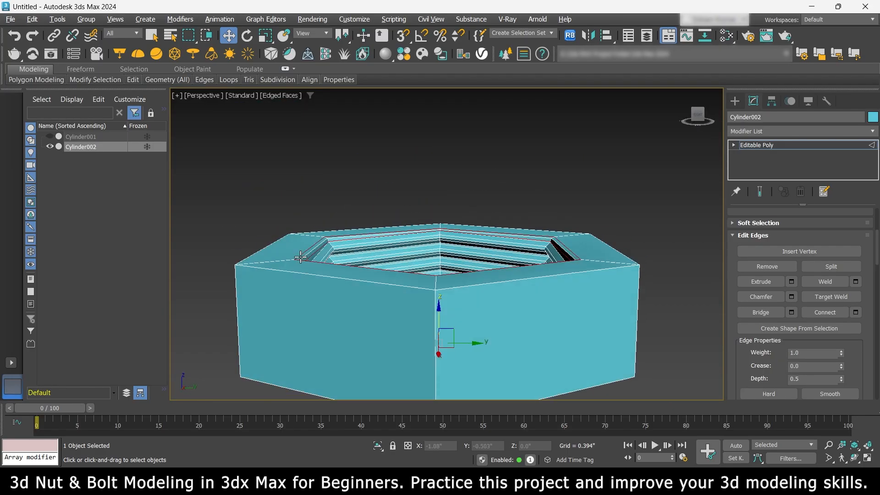
{"action": "scroll", "coordinate": [405, 307], "scroll_direction": "up", "scroll_amount": 7}
{"action": "scroll", "coordinate": [437, 223], "scroll_direction": "down", "scroll_amount": 8}
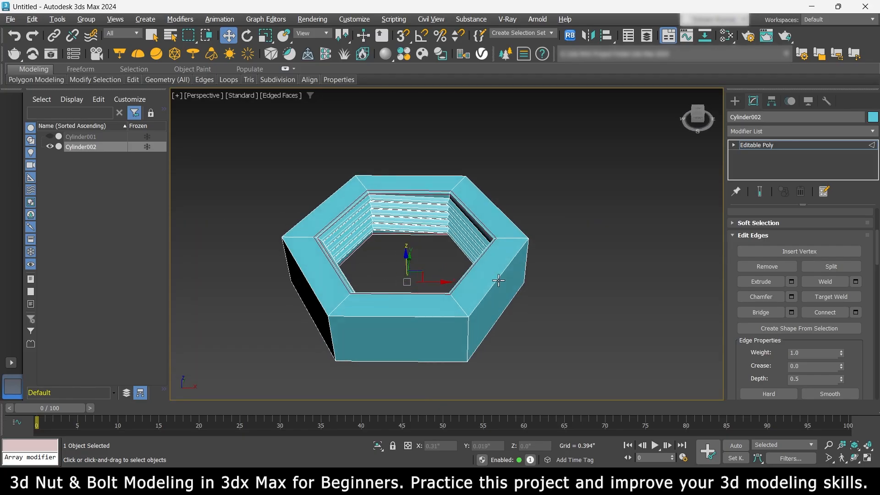
Select the nut's outer top and bottom border edges and vertical corner edges, and chamfer them.
{"action": "scroll", "coordinate": [437, 246], "scroll_direction": "up", "scroll_amount": 4}
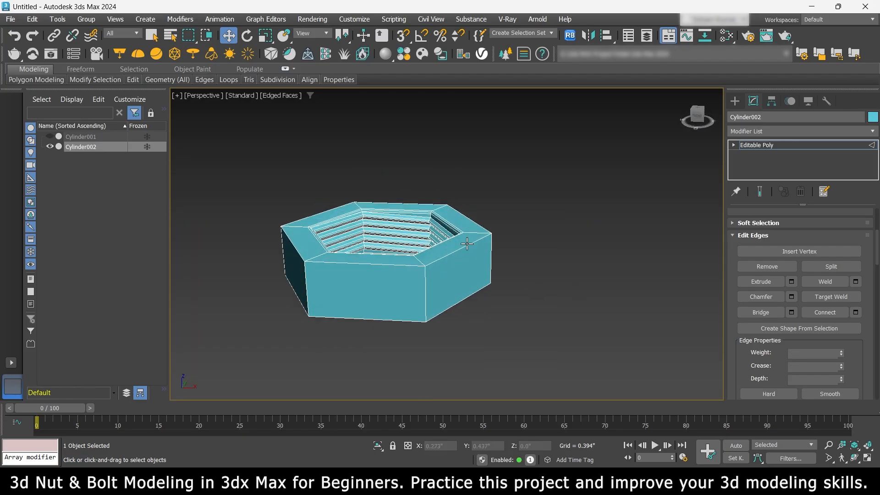
{"action": "left_click", "coordinate": [426, 284], "text": "ctrl"}
{"action": "left_click", "coordinate": [490, 256], "text": "ctrl"}
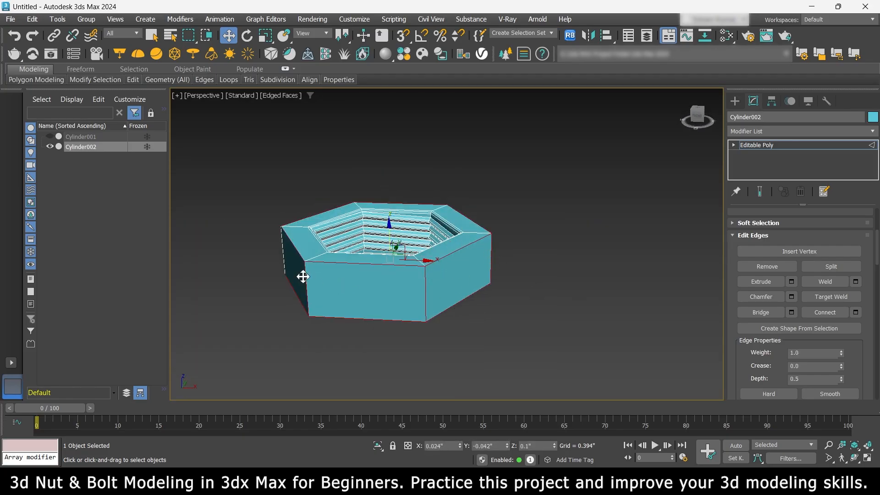
{"action": "middle_click_drag", "start_coordinate": [303, 277], "coordinate": [493, 291], "text": "alt"}
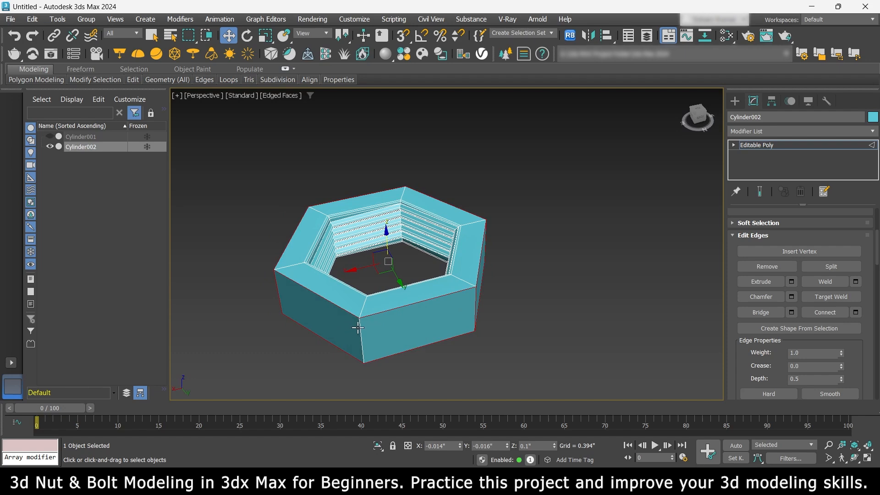
{"action": "middle_click_drag", "start_coordinate": [358, 327], "coordinate": [729, 305], "text": "alt"}
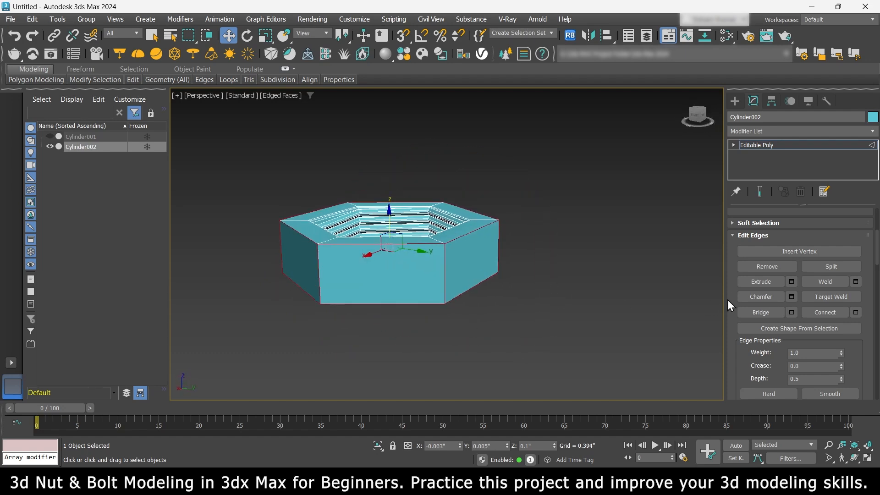
{"action": "left_click", "coordinate": [791, 297]}
{"action": "left_click", "coordinate": [453, 364]}
{"action": "middle_click_drag", "start_coordinate": [453, 365], "coordinate": [515, 301], "text": "alt"}
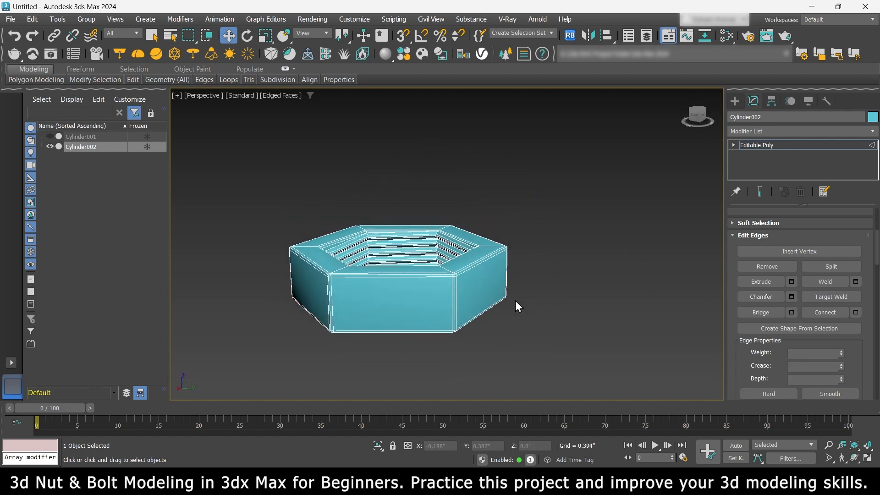
Apply a TurboSmooth modifier to the nut with 2 iterations.
{"action": "left_click", "coordinate": [767, 132]}
{"action": "type", "text": "turbo"}
{"action": "left_click", "coordinate": [765, 155]}
{"action": "middle_click_drag", "start_coordinate": [578, 245], "coordinate": [591, 267], "text": "alt"}
{"action": "scroll", "coordinate": [820, 240], "scroll_direction": "up", "scroll_amount": 1}
{"action": "left_click", "coordinate": [853, 231]}
Turn off the edged faces display and raise the nut's TurboSmooth iterations to 3.
{"action": "left_click", "coordinate": [281, 95]}
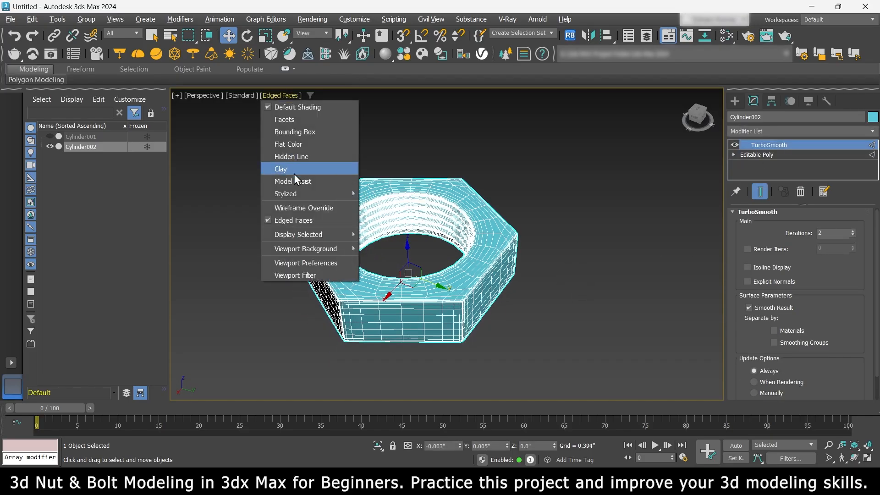
{"action": "left_click", "coordinate": [320, 229]}
{"action": "scroll", "coordinate": [407, 206], "scroll_direction": "up", "scroll_amount": 6}
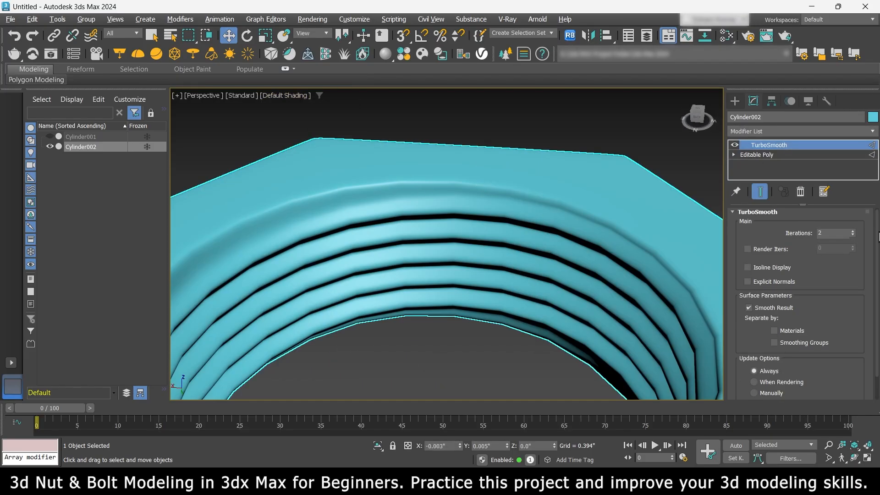
{"action": "left_click", "coordinate": [853, 231]}
{"action": "scroll", "coordinate": [564, 242], "scroll_direction": "down", "scroll_amount": 6}
{"action": "middle_click_drag", "start_coordinate": [564, 242], "coordinate": [500, 229], "text": "alt"}
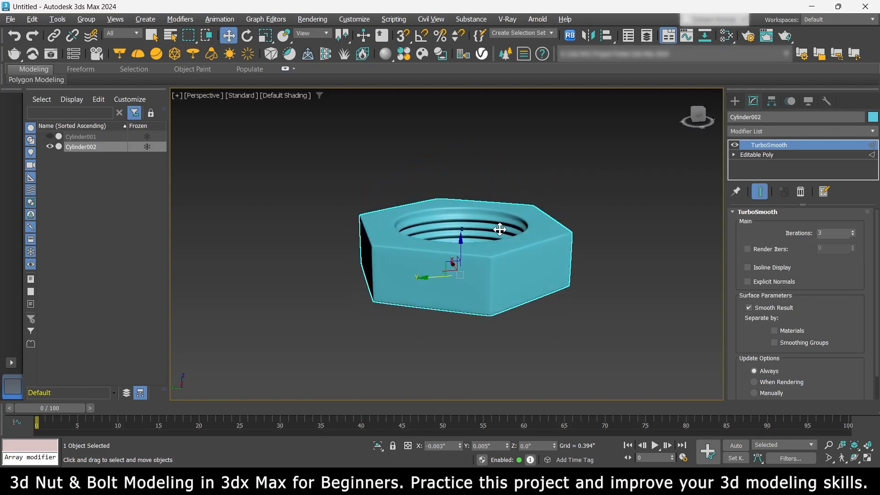
{"action": "scroll", "coordinate": [496, 275], "scroll_direction": "down", "scroll_amount": 5}
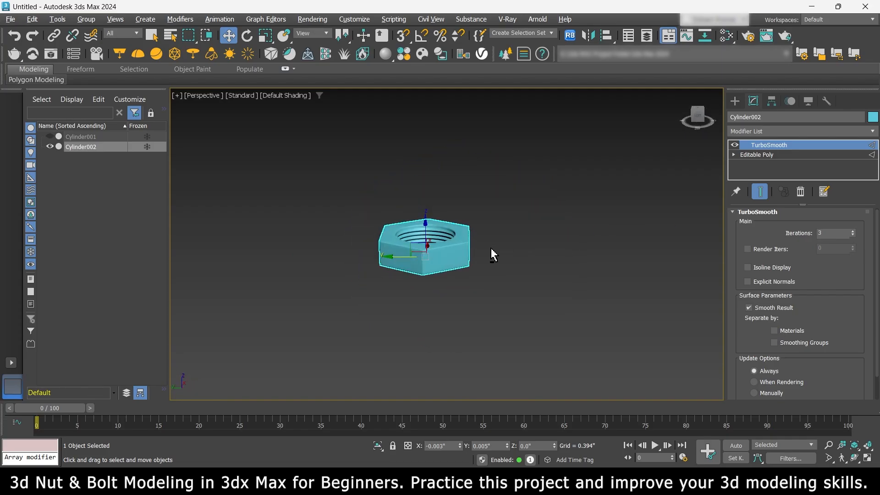
Unhide the bolt and stretch the nut vertically along Z to about 119 percent.
{"action": "left_click", "coordinate": [49, 137]}
{"action": "scroll", "coordinate": [390, 301], "scroll_direction": "down", "scroll_amount": 3}
{"action": "scroll", "coordinate": [404, 300], "scroll_direction": "up", "scroll_amount": 3}
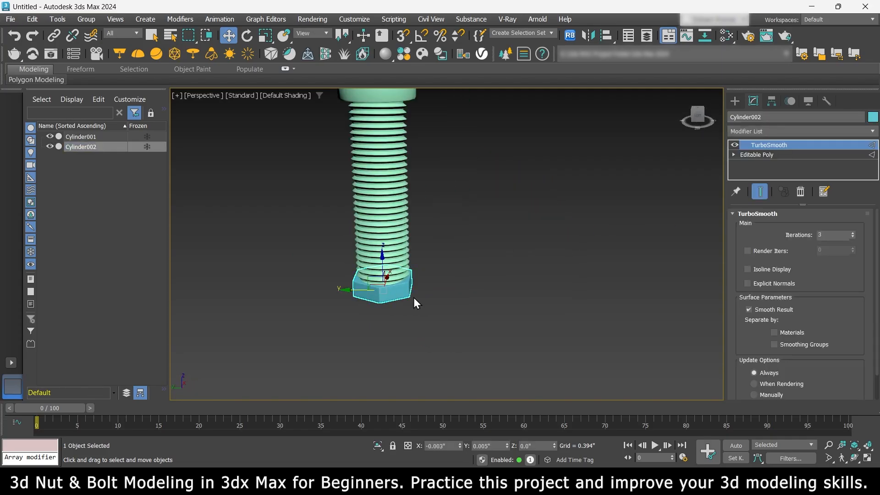
{"action": "middle_click_drag", "start_coordinate": [413, 298], "coordinate": [439, 294], "text": "alt"}
{"action": "scroll", "coordinate": [440, 295], "scroll_direction": "up", "scroll_amount": 3}
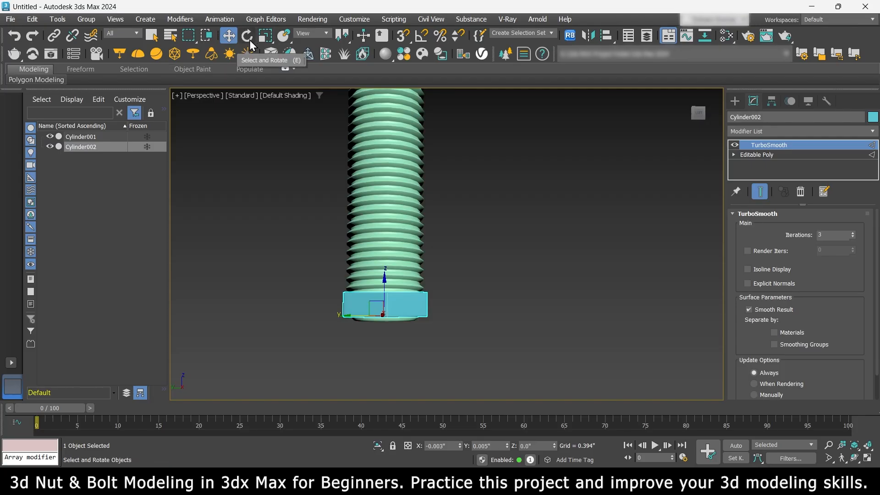
{"action": "left_click", "coordinate": [266, 35]}
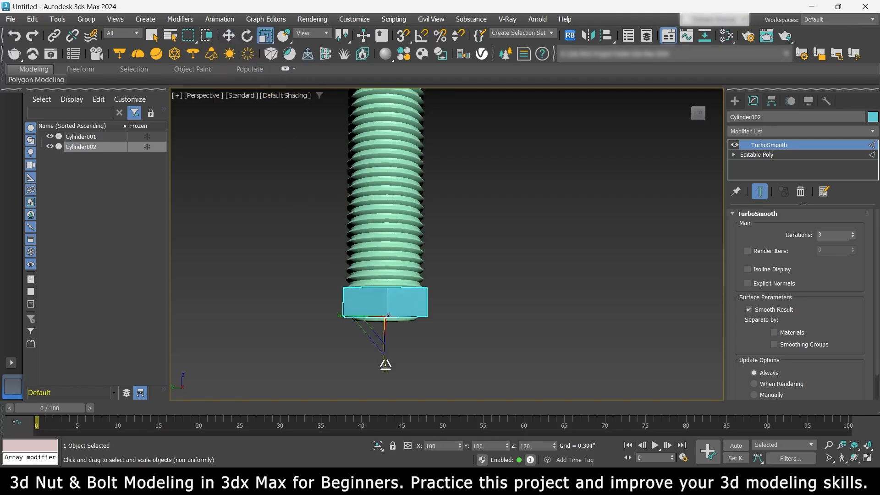
{"action": "left_click", "coordinate": [229, 35]}
{"action": "left_click", "coordinate": [454, 294]}
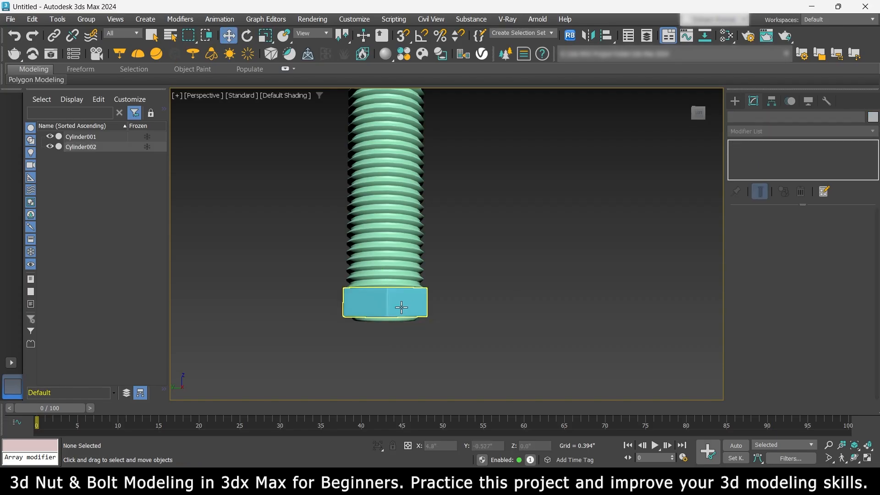
Scale the nut uniformly by about 136 percent so it is wider than the bolt's shaft.
{"action": "left_click", "coordinate": [400, 307]}
{"action": "scroll", "coordinate": [413, 306], "scroll_direction": "down", "scroll_amount": 3}
{"action": "middle_click_drag", "start_coordinate": [454, 298], "coordinate": [426, 321], "text": "alt"}
{"action": "scroll", "coordinate": [392, 310], "scroll_direction": "up", "scroll_amount": 3}
{"action": "key", "text": "r"}
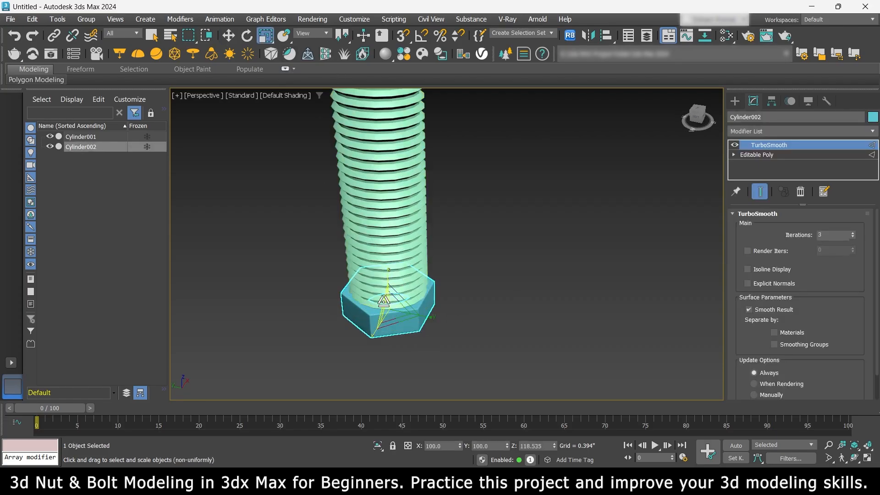
{"action": "left_click_drag", "start_coordinate": [390, 297], "coordinate": [427, 291]}
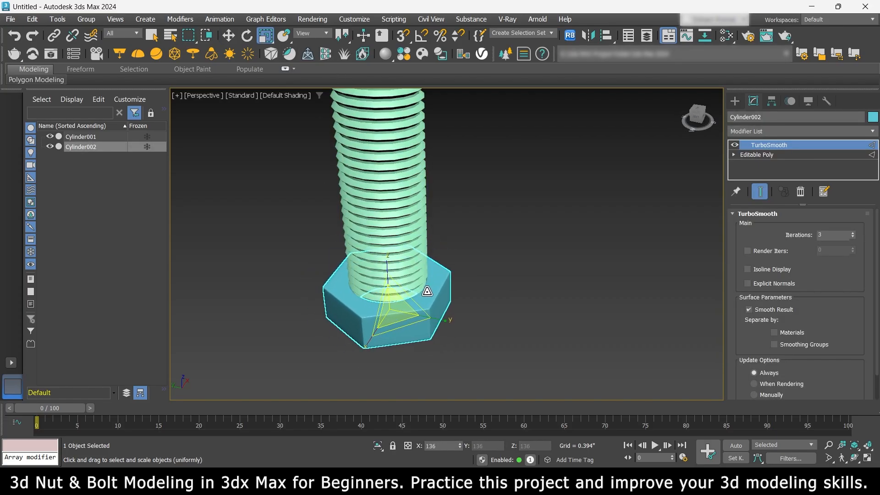
{"action": "left_click", "coordinate": [234, 39]}
{"action": "left_click", "coordinate": [463, 328]}
Change the nut's object color to the grey custom color.
{"action": "scroll", "coordinate": [420, 343], "scroll_direction": "down", "scroll_amount": 5}
{"action": "middle_click_drag", "start_coordinate": [420, 344], "coordinate": [440, 315], "text": "alt"}
{"action": "left_click", "coordinate": [389, 290]}
{"action": "middle_click_drag", "start_coordinate": [598, 288], "coordinate": [599, 297], "text": "alt"}
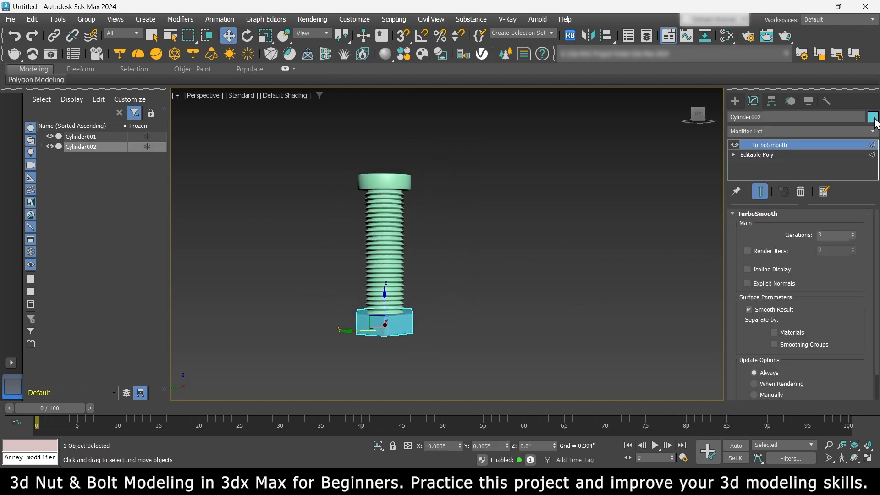
{"action": "left_click", "coordinate": [873, 118]}
{"action": "left_click", "coordinate": [671, 214]}
{"action": "left_click", "coordinate": [776, 256]}
Select the bolt and change its object color to the same grey custom color.
{"action": "left_click", "coordinate": [445, 245]}
{"action": "left_click", "coordinate": [385, 229]}
{"action": "left_click", "coordinate": [873, 118]}
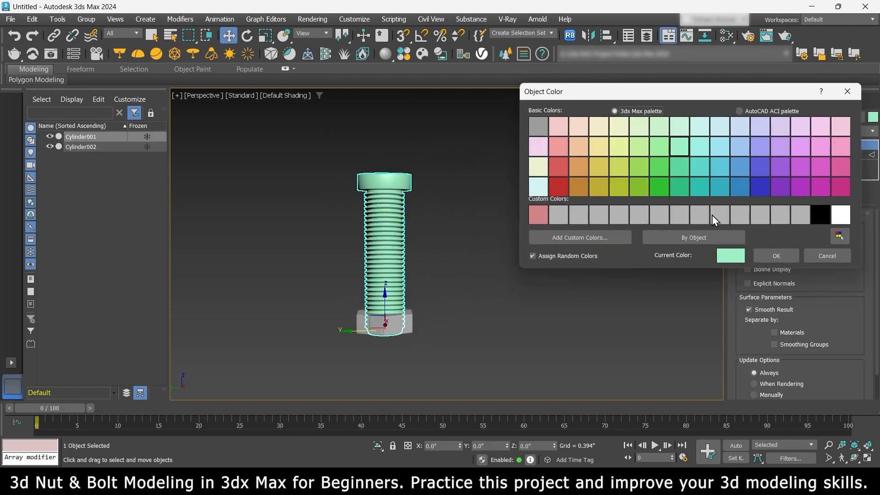
{"action": "left_click", "coordinate": [713, 217]}
{"action": "left_click", "coordinate": [786, 253]}
{"action": "left_click", "coordinate": [449, 280]}
Move the nut up along the bolt's threaded shaft to a short distance below the head.
{"action": "mouse_move", "coordinate": [409, 290]}
{"action": "middle_mouse_down", "text": "alt"}
{"action": "mouse_move", "coordinate": [426, 318]}
{"action": "mouse_move", "coordinate": [411, 300]}
{"action": "middle_mouse_up", "text": "alt"}
{"action": "left_click", "coordinate": [409, 334]}
{"action": "left_click_drag", "start_coordinate": [392, 307], "coordinate": [392, 244]}
{"action": "mouse_move", "coordinate": [455, 259]}
{"action": "middle_mouse_down", "text": "alt"}
{"action": "mouse_move", "coordinate": [511, 236]}
{"action": "mouse_move", "coordinate": [519, 249]}
{"action": "mouse_move", "coordinate": [415, 272]}
{"action": "mouse_move", "coordinate": [453, 230]}
{"action": "mouse_move", "coordinate": [450, 255]}
{"action": "middle_mouse_up", "text": "alt"}
{"action": "left_click_drag", "start_coordinate": [392, 247], "coordinate": [392, 222]}
{"action": "left_click", "coordinate": [440, 230]}
Show the grid and, in Top view, draw a six-sided cylinder about 0.62 inches in radius and 0.06 inches high around the bolt's centre.
{"action": "middle_click_drag", "start_coordinate": [440, 229], "coordinate": [487, 298], "text": "alt"}
{"action": "key", "text": "g"}
{"action": "left_click", "coordinate": [735, 102]}
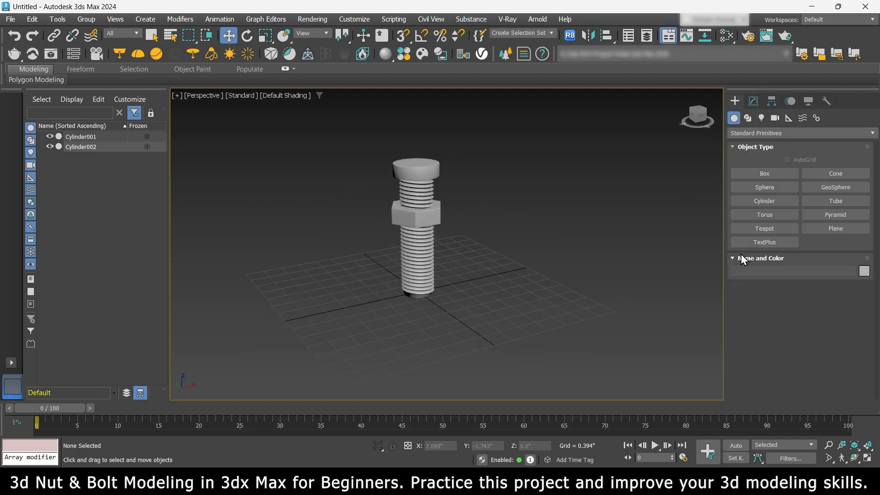
{"action": "left_click", "coordinate": [765, 202]}
{"action": "scroll", "coordinate": [438, 314], "scroll_direction": "up", "scroll_amount": 2}
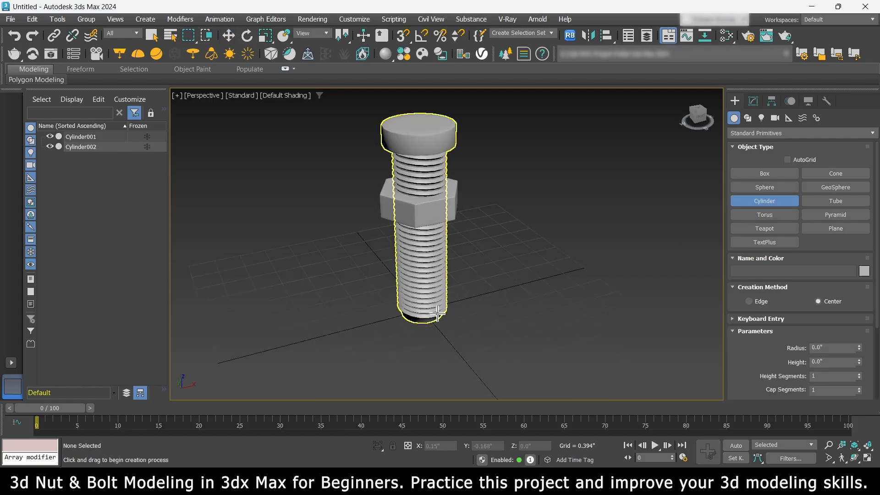
{"action": "scroll", "coordinate": [429, 229], "scroll_direction": "down", "scroll_amount": 3}
{"action": "middle_click_drag", "start_coordinate": [476, 278], "coordinate": [482, 244], "text": "alt"}
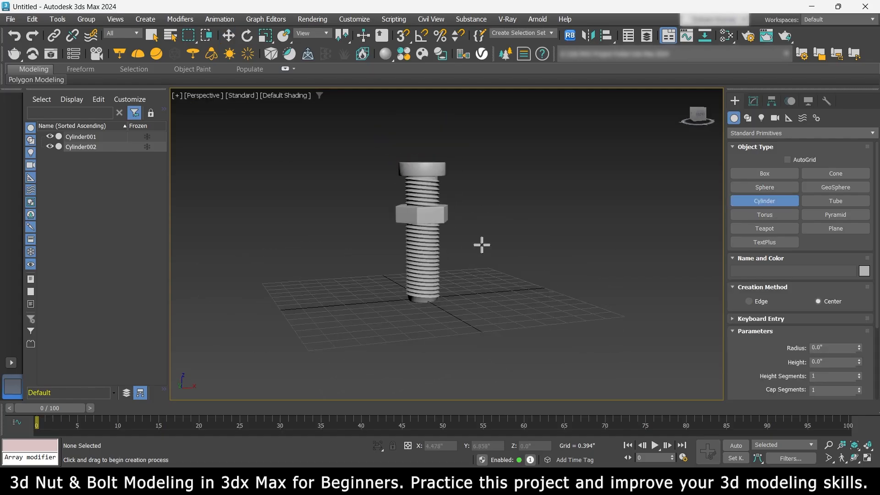
{"action": "left_click", "coordinate": [203, 95]}
{"action": "left_click", "coordinate": [204, 146]}
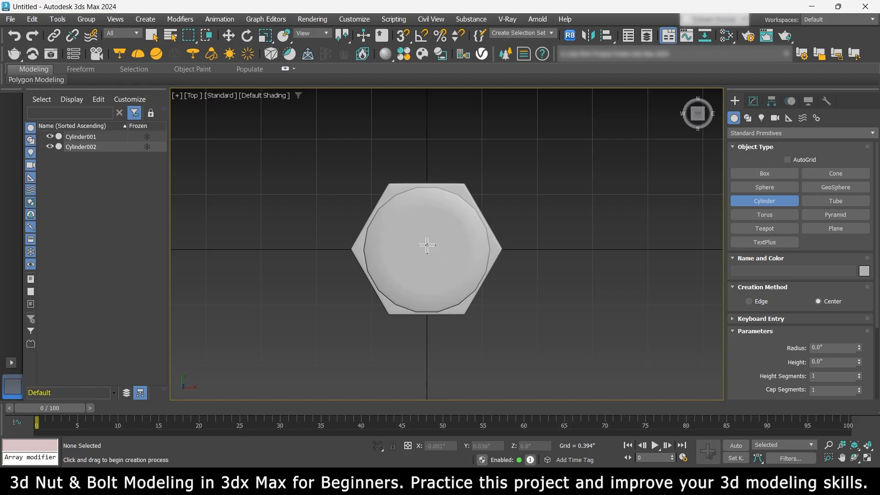
{"action": "left_click_drag", "start_coordinate": [427, 245], "coordinate": [499, 267]}
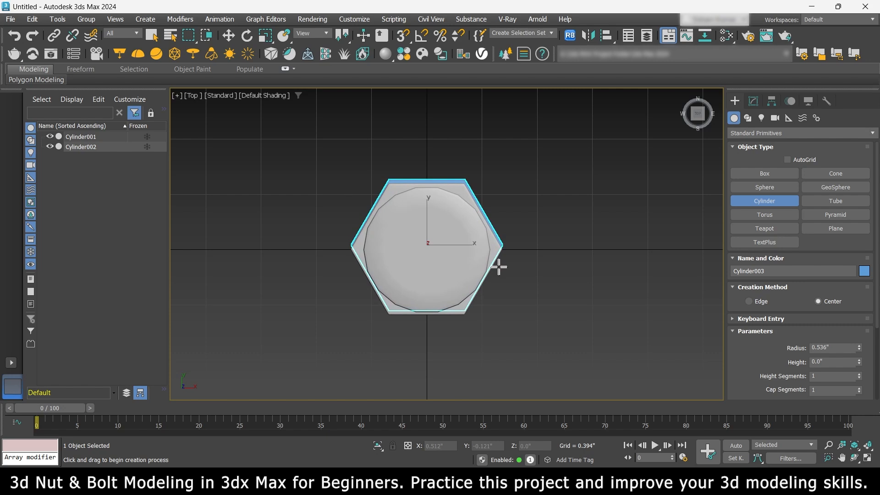
{"action": "left_click_drag", "start_coordinate": [498, 267], "coordinate": [510, 270]}
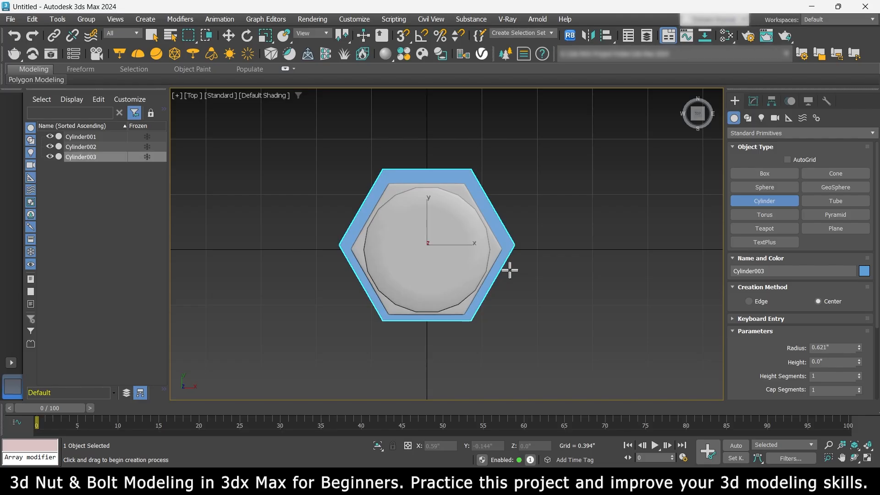
{"action": "left_click", "coordinate": [510, 261]}
{"action": "key", "text": "w"}
Return to the Perspective view and hide the nut and the bolt so only the new cylinder remains.
{"action": "left_click", "coordinate": [192, 96]}
{"action": "left_click", "coordinate": [221, 136]}
{"action": "scroll", "coordinate": [399, 275], "scroll_direction": "down", "scroll_amount": 4}
{"action": "middle_click_drag", "start_coordinate": [407, 273], "coordinate": [417, 211], "text": "alt"}
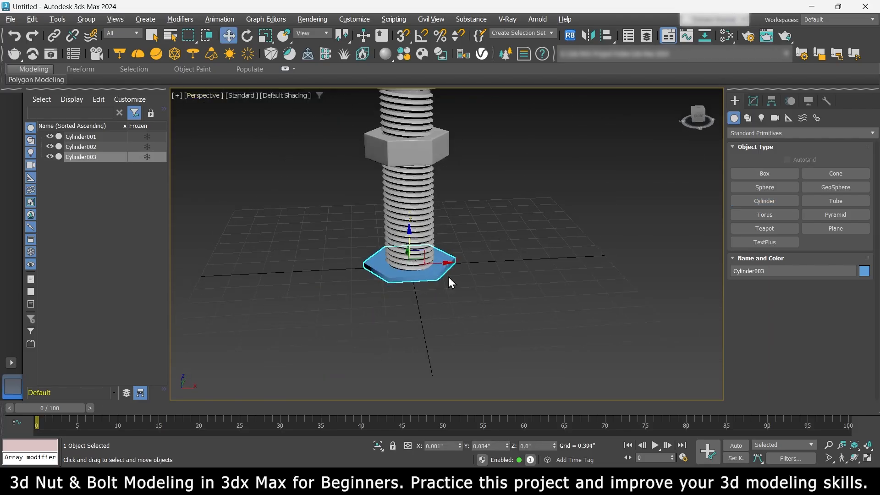
{"action": "scroll", "coordinate": [429, 298], "scroll_direction": "up", "scroll_amount": 2}
{"action": "left_click", "coordinate": [753, 101]}
{"action": "scroll", "coordinate": [216, 210], "scroll_direction": "up", "scroll_amount": 2}
{"action": "left_click", "coordinate": [49, 147]}
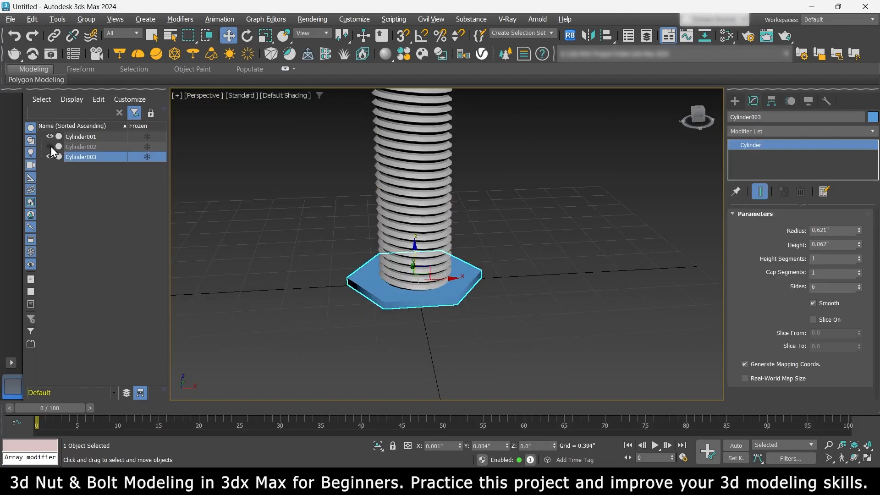
{"action": "left_click", "coordinate": [50, 137]}
{"action": "scroll", "coordinate": [428, 289], "scroll_direction": "up", "scroll_amount": 4}
{"action": "scroll", "coordinate": [436, 288], "scroll_direction": "down", "scroll_amount": 2}
{"action": "mouse_move", "coordinate": [509, 317]}
{"action": "middle_mouse_down", "text": "alt"}
{"action": "mouse_move", "coordinate": [518, 278]}
{"action": "mouse_move", "coordinate": [522, 321]}
{"action": "middle_mouse_up", "text": "alt"}
Set the new cylinder to 18 sides, a height of 0.1 inches and a radius of 0.6 inches.
{"action": "left_click", "coordinate": [860, 286]}
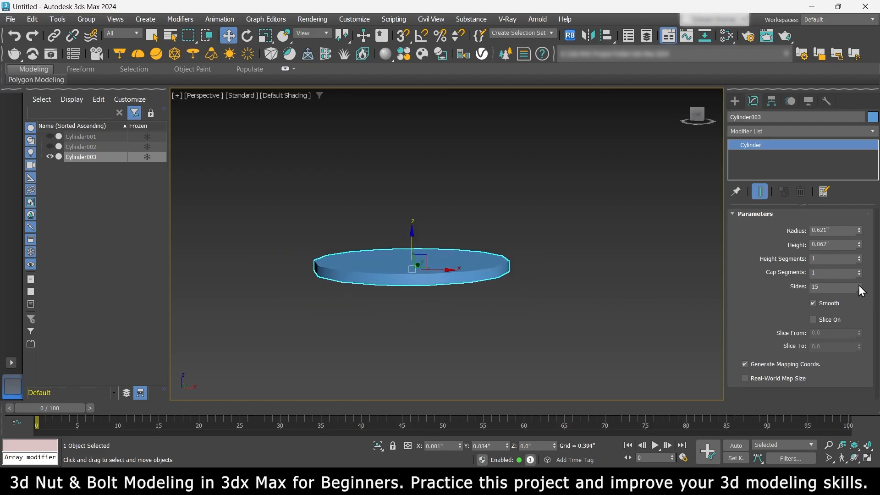
{"action": "middle_click_drag", "start_coordinate": [523, 289], "coordinate": [512, 314], "text": "alt"}
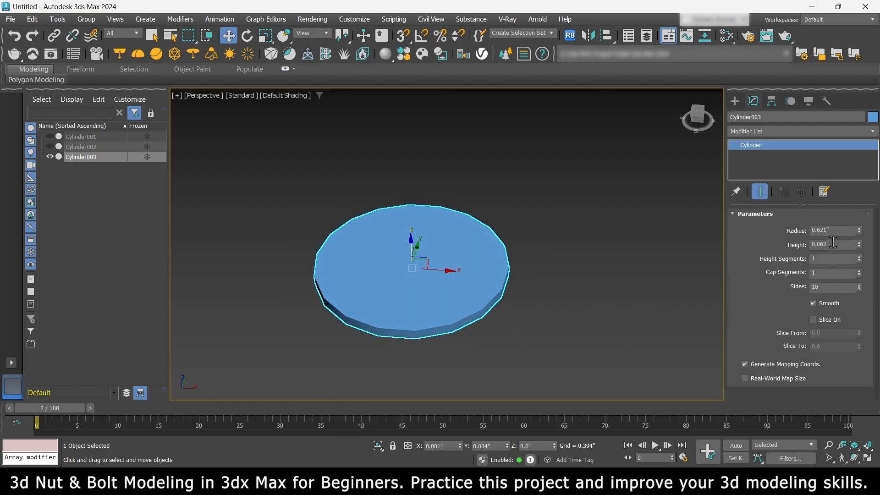
{"action": "middle_click_drag", "start_coordinate": [641, 304], "coordinate": [643, 278], "text": "alt"}
{"action": "left_click_drag", "start_coordinate": [858, 230], "coordinate": [859, 211]}
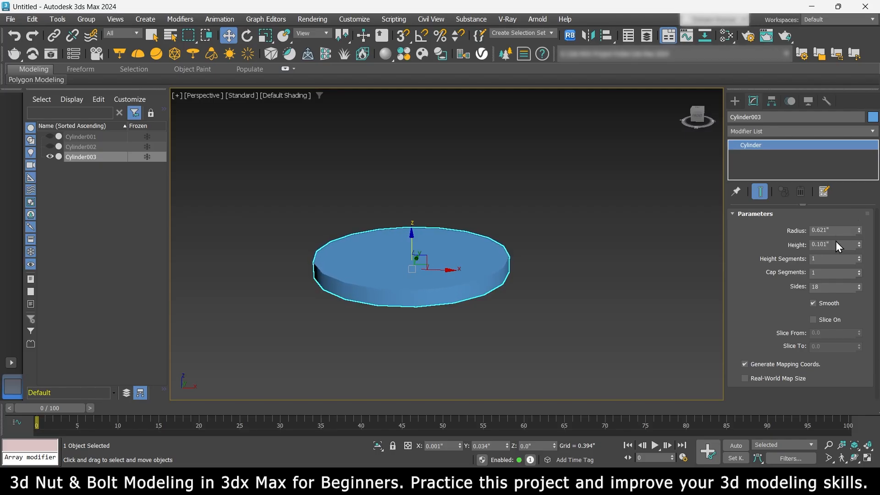
{"action": "key", "text": "Return"}
{"action": "mouse_move", "coordinate": [531, 313]}
{"action": "middle_mouse_down", "text": "alt"}
{"action": "mouse_move", "coordinate": [532, 366]}
{"action": "mouse_move", "coordinate": [543, 319]}
{"action": "middle_mouse_up", "text": "alt"}
{"action": "type", "text": "0."}
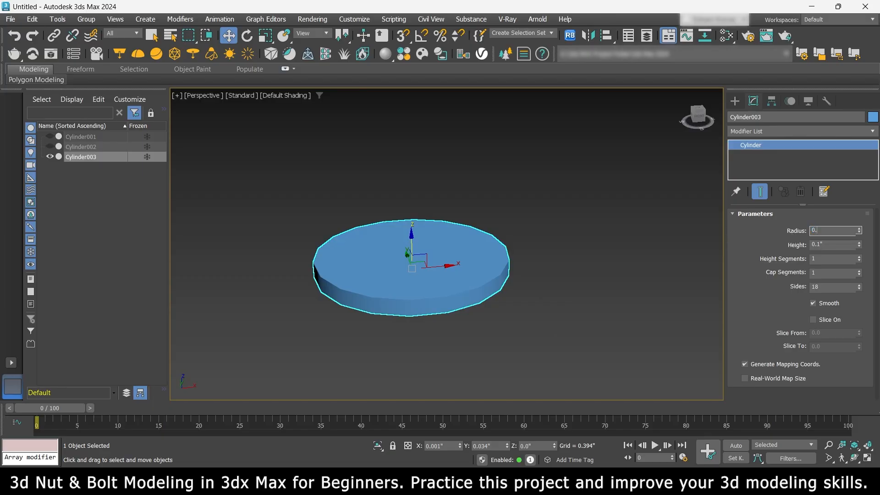
{"action": "type", "text": "6"}
{"action": "key", "text": "Return"}
{"action": "middle_click_drag", "start_coordinate": [563, 267], "coordinate": [529, 287], "text": "alt"}
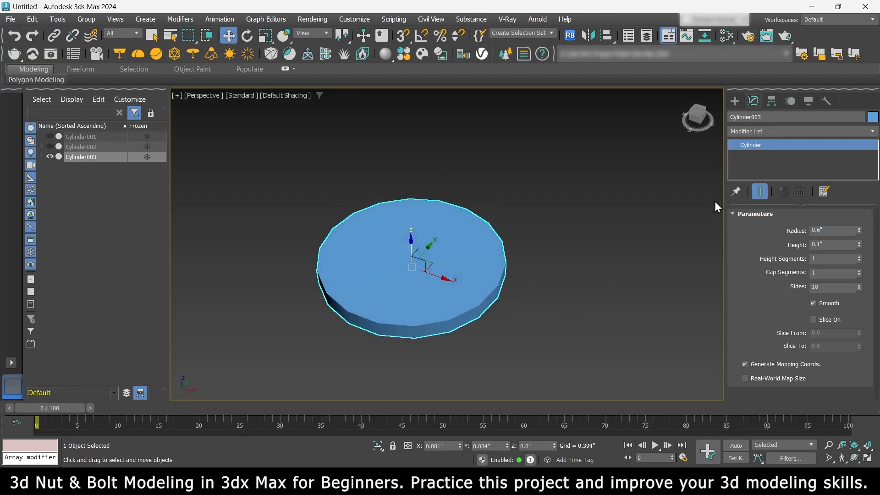
Convert the disc to an Editable Poly and select its top polygon.
{"action": "right_click", "coordinate": [362, 217]}
{"action": "mouse_move", "coordinate": [393, 356]}
{"action": "left_click", "coordinate": [471, 365]}
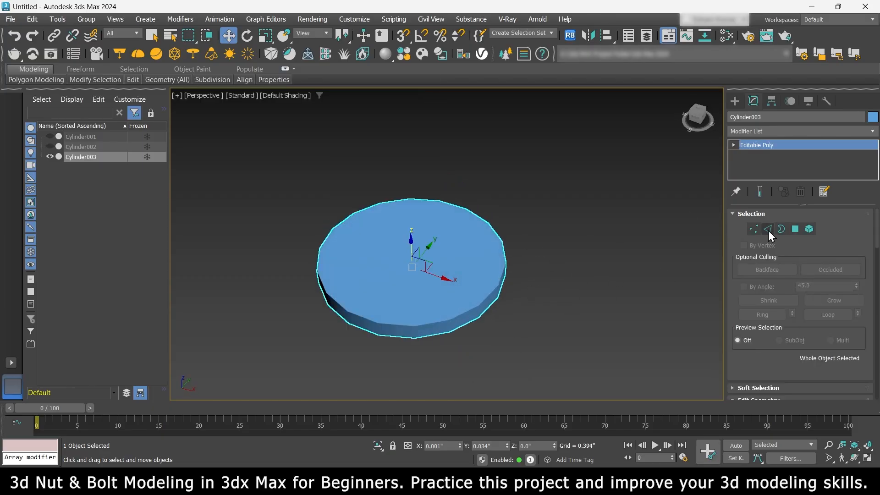
{"action": "key", "text": "4"}
{"action": "left_click", "coordinate": [462, 304]}
Switch the viewport to shaded display with edged faces.
{"action": "left_click", "coordinate": [283, 95]}
{"action": "left_click", "coordinate": [304, 208]}
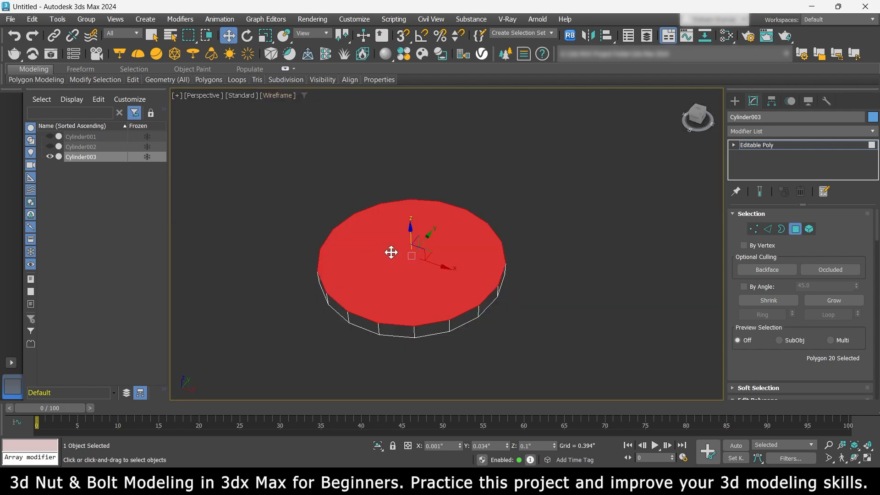
{"action": "left_click", "coordinate": [278, 96]}
{"action": "left_click", "coordinate": [297, 208]}
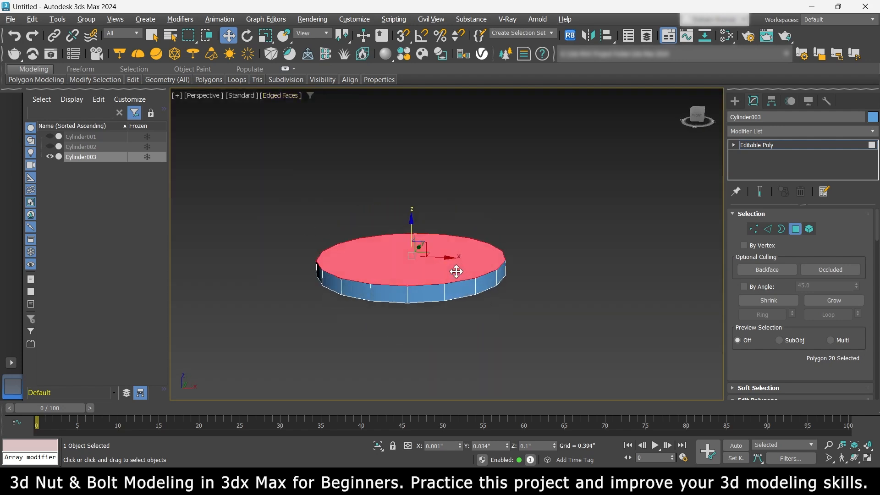
Inset the disc's top polygon by 0.2 inches.
{"action": "scroll", "coordinate": [793, 291], "scroll_direction": "down", "scroll_amount": 3}
{"action": "scroll", "coordinate": [793, 291], "scroll_direction": "down", "scroll_amount": 1}
{"action": "left_click", "coordinate": [855, 351]}
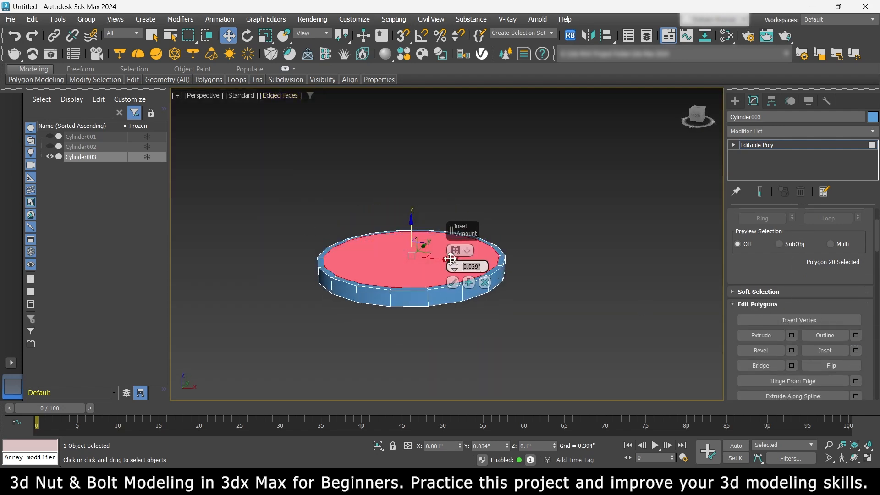
{"action": "type", "text": "0.1"}
{"action": "key", "text": "Return"}
{"action": "middle_click_drag", "start_coordinate": [514, 270], "coordinate": [524, 293], "text": "alt"}
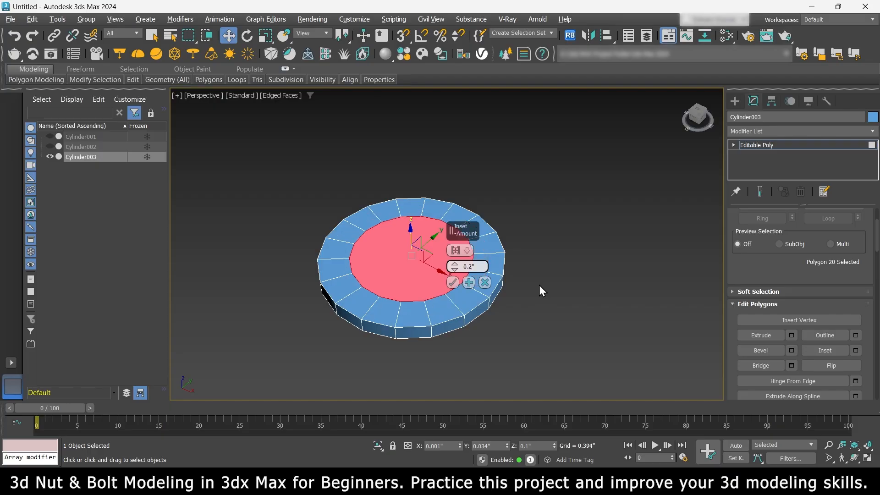
{"action": "middle_click_drag", "start_coordinate": [421, 294], "coordinate": [499, 255], "text": "alt"}
{"action": "left_click", "coordinate": [453, 283]}
Select the disc's bottom polygon and inset it by the same amount.
{"action": "scroll", "coordinate": [455, 289], "scroll_direction": "down", "scroll_amount": 2}
{"action": "left_click", "coordinate": [485, 298]}
{"action": "left_click", "coordinate": [451, 275]}
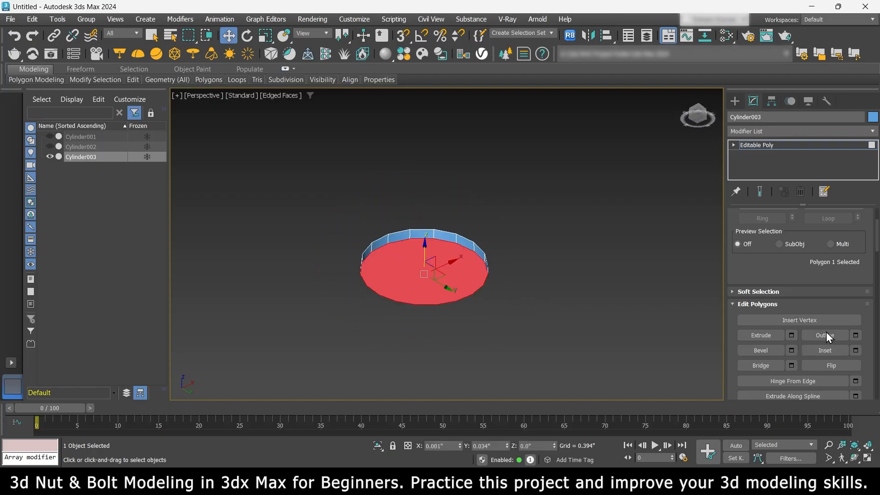
{"action": "left_click", "coordinate": [856, 350]}
{"action": "left_click", "coordinate": [454, 280]}
{"action": "left_click", "coordinate": [569, 296]}
Select the inner top and bottom polygons of the disc and bridge them to open a centre hole.
{"action": "middle_click_drag", "start_coordinate": [569, 296], "coordinate": [548, 343], "text": "alt"}
{"action": "left_click", "coordinate": [452, 275]}
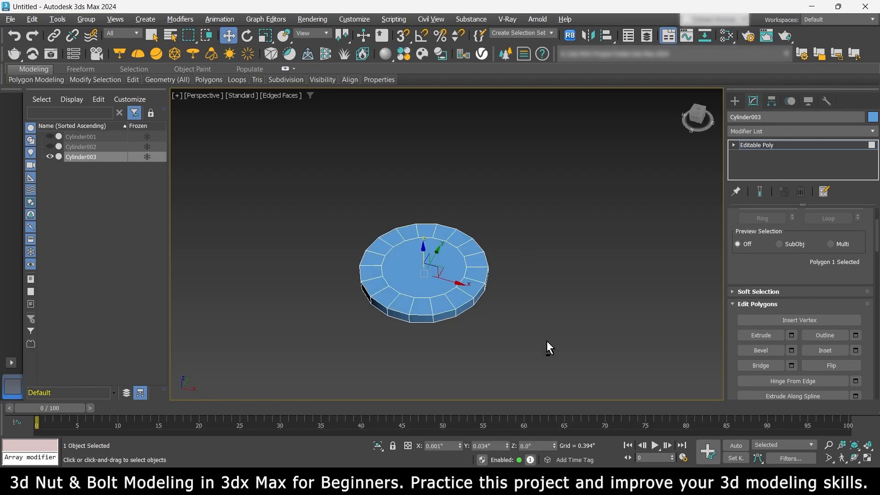
{"action": "left_click", "coordinate": [451, 278], "text": "ctrl"}
{"action": "left_click", "coordinate": [769, 369]}
{"action": "scroll", "coordinate": [428, 273], "scroll_direction": "up", "scroll_amount": 3}
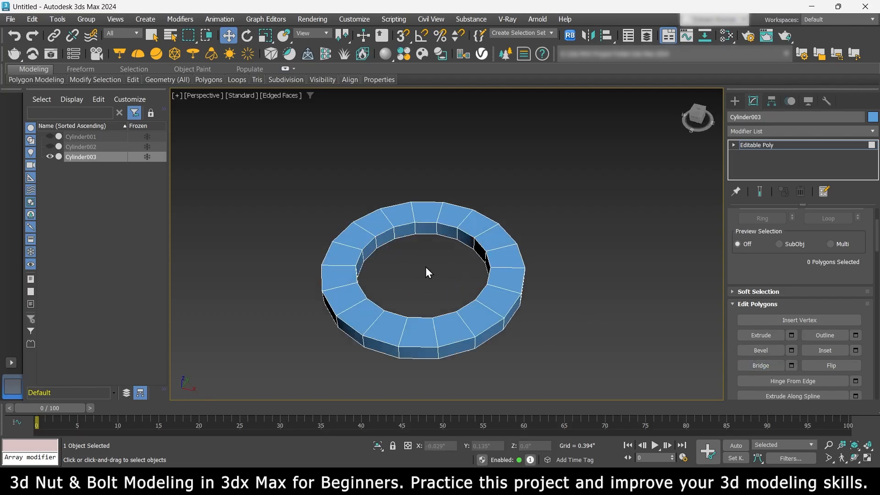
{"action": "middle_click_drag", "start_coordinate": [428, 274], "coordinate": [499, 275], "text": "alt"}
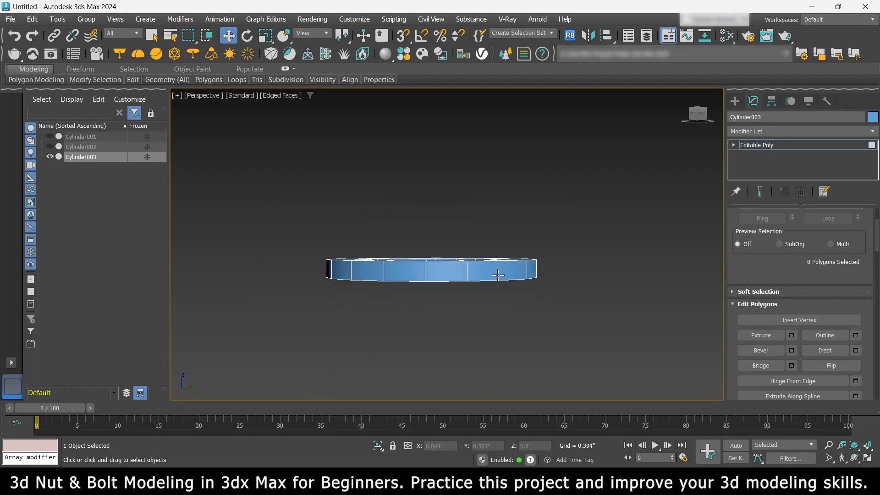
{"action": "middle_click_drag", "start_coordinate": [493, 313], "coordinate": [508, 324], "text": "alt"}
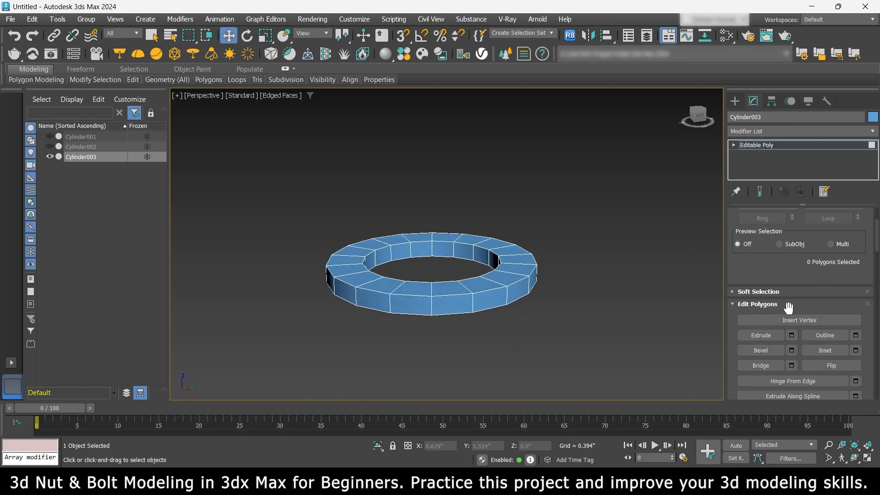
{"action": "mouse_move", "coordinate": [563, 280]}
{"action": "middle_mouse_down", "text": "alt"}
{"action": "mouse_move", "coordinate": [556, 267]}
{"action": "mouse_move", "coordinate": [548, 271]}
{"action": "middle_mouse_up", "text": "alt"}
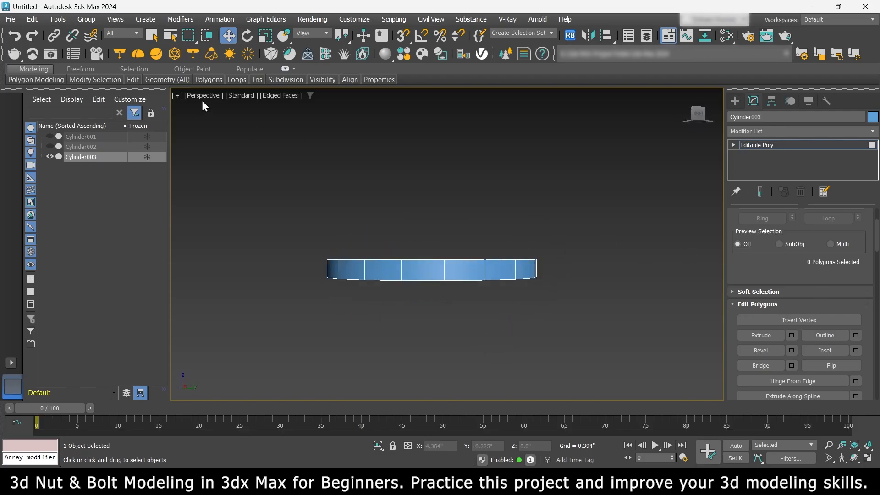
{"action": "left_click", "coordinate": [201, 95]}
{"action": "left_click", "coordinate": [216, 183]}
{"action": "scroll", "coordinate": [422, 244], "scroll_direction": "down", "scroll_amount": 3}
{"action": "scroll", "coordinate": [801, 257], "scroll_direction": "up", "scroll_amount": 4}
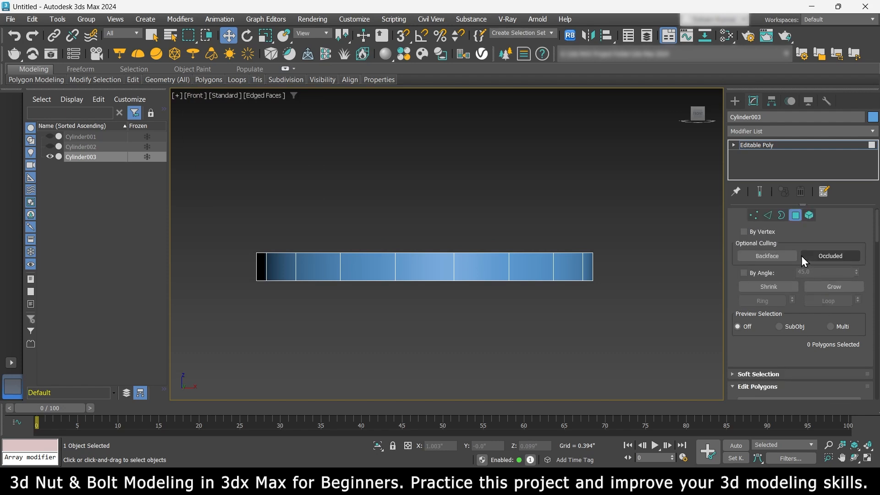
{"action": "left_click_drag", "start_coordinate": [613, 261], "coordinate": [613, 261]}
{"action": "left_click_drag", "start_coordinate": [612, 271], "coordinate": [244, 308], "text": "alt"}
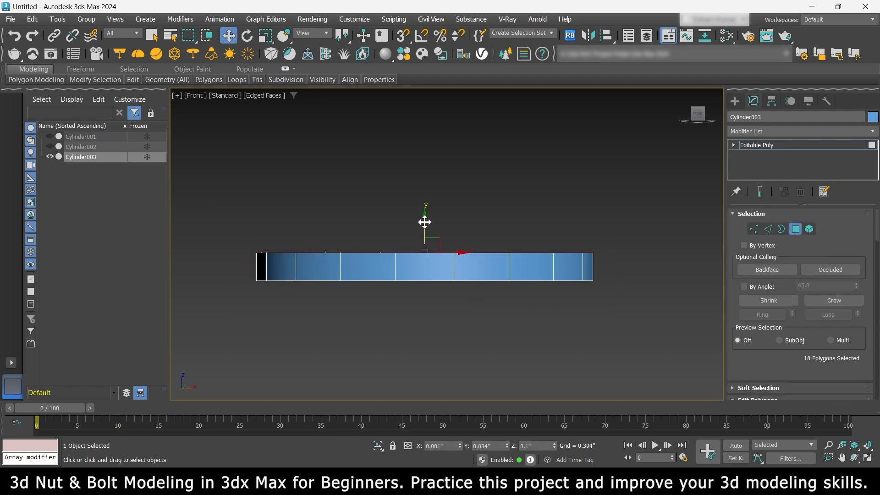
{"action": "left_click_drag", "start_coordinate": [425, 222], "coordinate": [428, 226]}
{"action": "left_click", "coordinate": [195, 96]}
{"action": "left_click", "coordinate": [247, 159]}
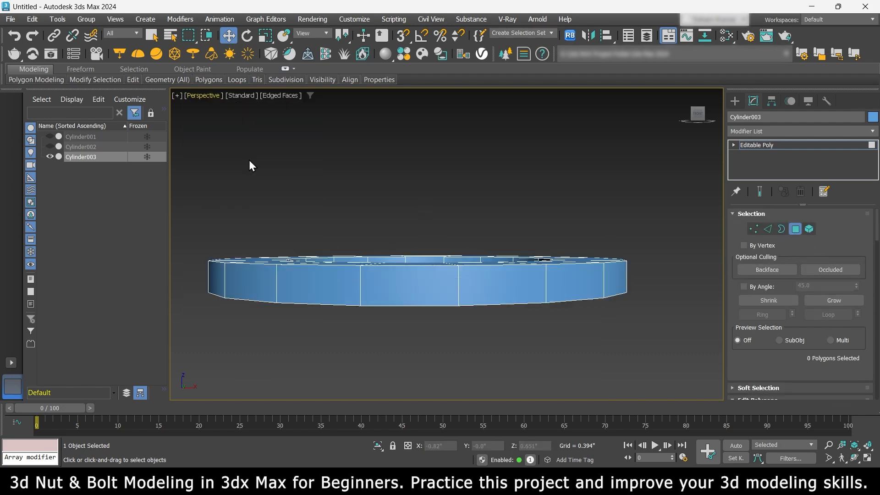
Select the inner and outer rim edge loops on both faces of the ring.
{"action": "scroll", "coordinate": [477, 280], "scroll_direction": "down", "scroll_amount": 1}
{"action": "middle_click_drag", "start_coordinate": [480, 280], "coordinate": [485, 328], "text": "alt"}
{"action": "scroll", "coordinate": [485, 327], "scroll_direction": "down", "scroll_amount": 3}
{"action": "middle_click_drag", "start_coordinate": [518, 288], "coordinate": [545, 261], "text": "alt"}
{"action": "left_click", "coordinate": [768, 228]}
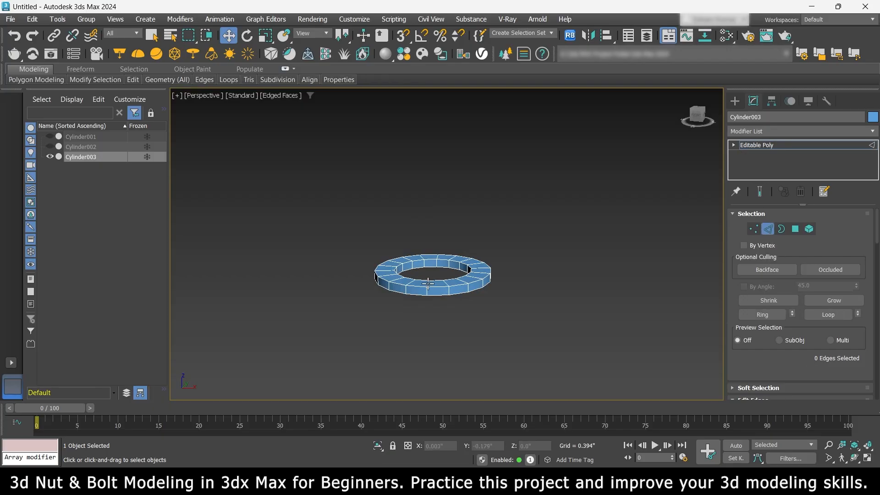
{"action": "scroll", "coordinate": [472, 275], "scroll_direction": "up", "scroll_amount": 3}
{"action": "double_click", "coordinate": [473, 273]}
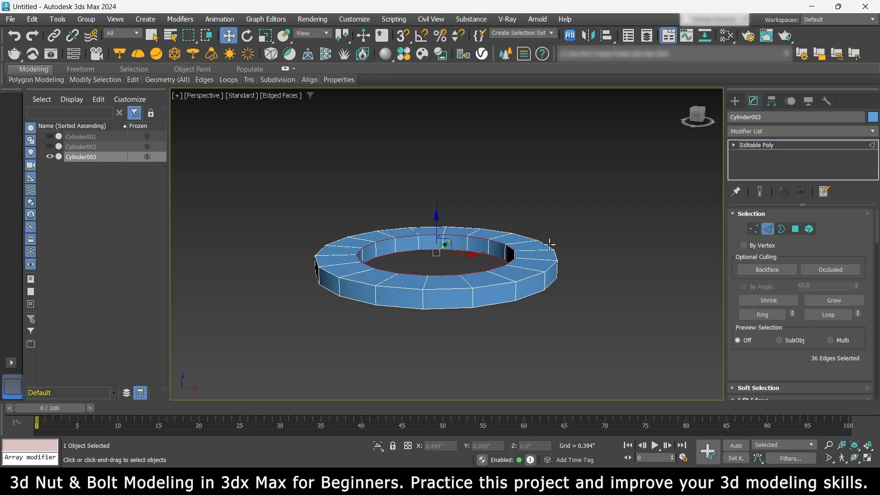
{"action": "middle_click_drag", "start_coordinate": [570, 327], "coordinate": [546, 347], "text": "alt"}
{"action": "middle_click_drag", "start_coordinate": [633, 284], "coordinate": [510, 273]}
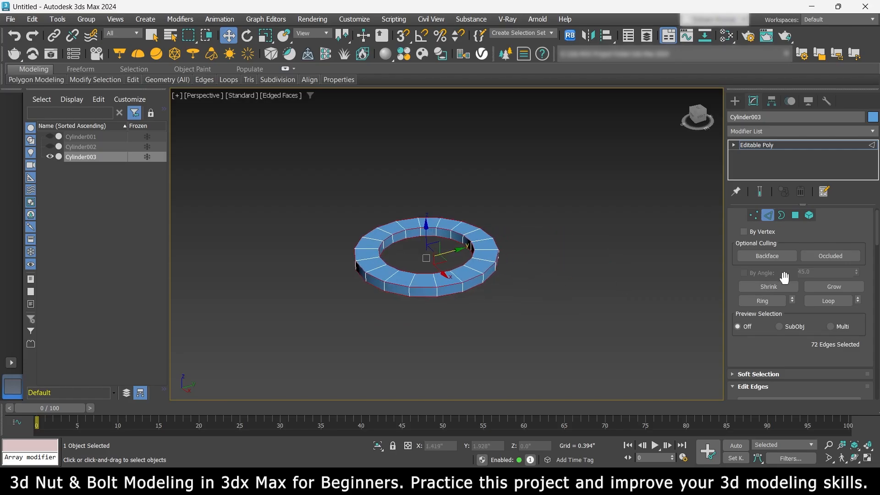
Apply a small one-segment Chamfer to the selected rim edges of the ring.
{"action": "scroll", "coordinate": [794, 343], "scroll_direction": "down", "scroll_amount": 4}
{"action": "left_click", "coordinate": [792, 338]}
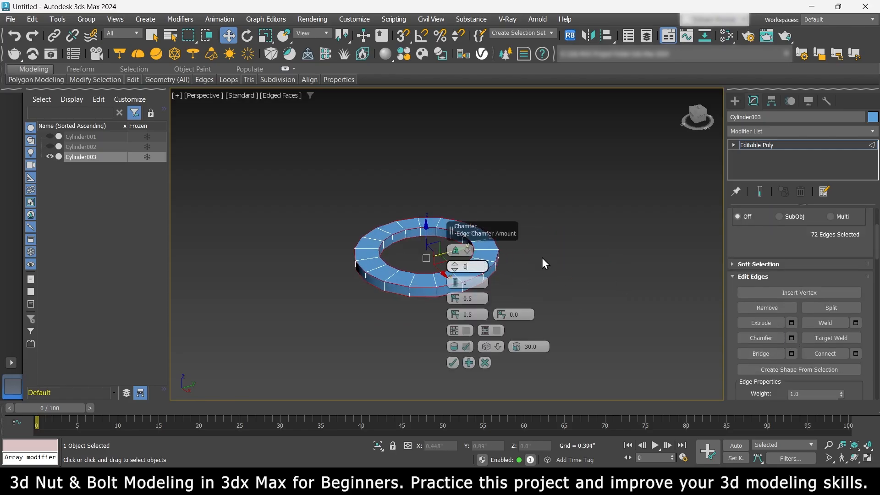
{"action": "left_click", "coordinate": [453, 362]}
Add a TurboSmooth modifier to the washer ring.
{"action": "scroll", "coordinate": [446, 274], "scroll_direction": "up", "scroll_amount": 3}
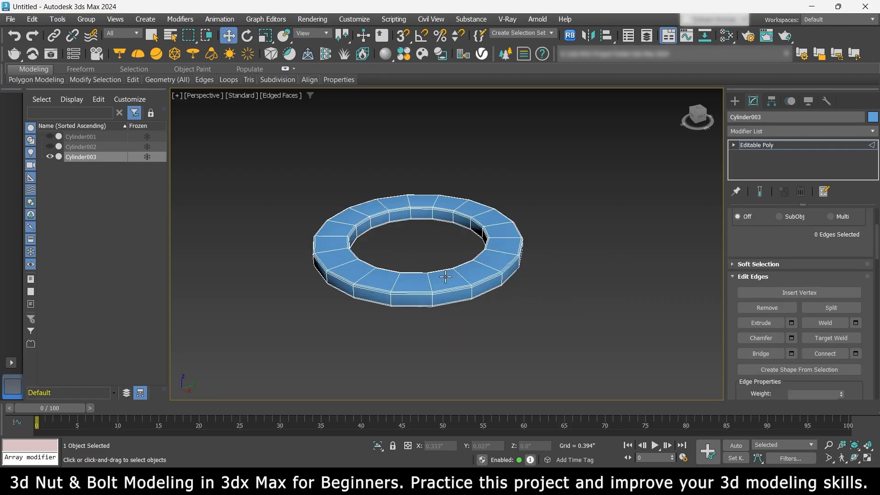
{"action": "middle_click_drag", "start_coordinate": [447, 276], "coordinate": [437, 302]}
{"action": "left_click", "coordinate": [756, 133]}
{"action": "type", "text": "tu"}
{"action": "key", "text": "Return"}
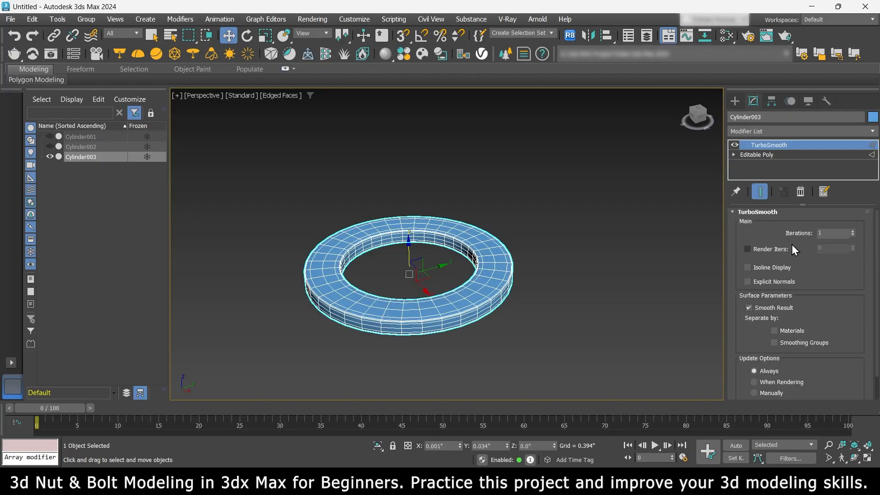
Switch the viewport to Default Shading and set the washer's TurboSmooth iterations to 2.
{"action": "left_click", "coordinate": [276, 96]}
{"action": "left_click", "coordinate": [294, 218]}
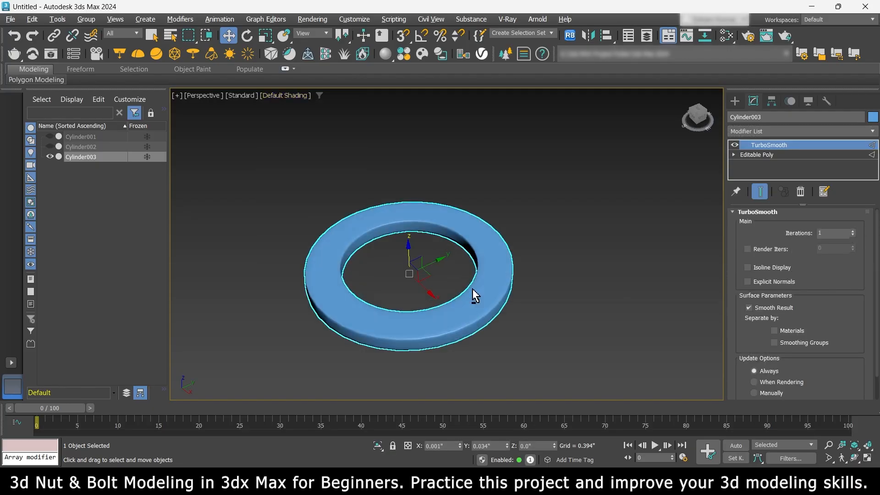
{"action": "middle_click_drag", "start_coordinate": [472, 289], "coordinate": [442, 249], "text": "alt"}
{"action": "left_click", "coordinate": [853, 232]}
{"action": "middle_click_drag", "start_coordinate": [546, 260], "coordinate": [512, 259], "text": "alt"}
Unhide the nut and bolt and move the washer up the bolt to just above the nut, at about Z 1.928 inches.
{"action": "left_click", "coordinate": [50, 146]}
{"action": "left_click", "coordinate": [50, 136]}
{"action": "scroll", "coordinate": [468, 290], "scroll_direction": "down", "scroll_amount": 2}
{"action": "scroll", "coordinate": [473, 293], "scroll_direction": "down", "scroll_amount": 4}
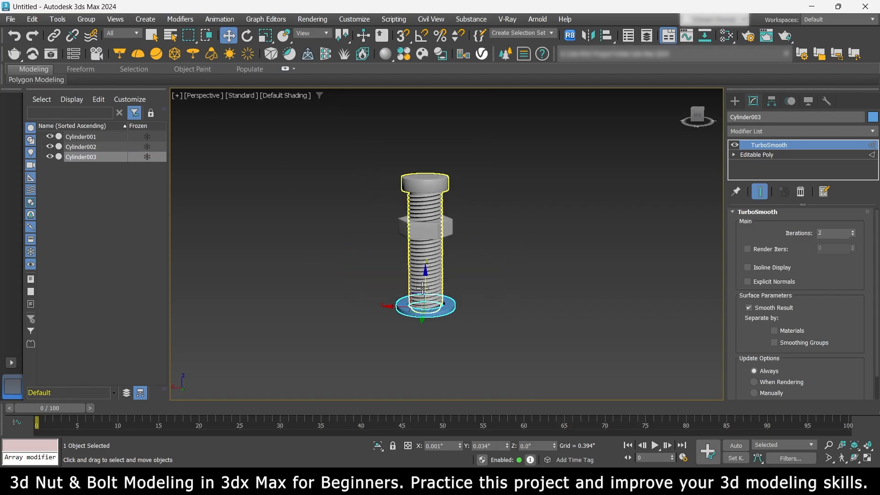
{"action": "left_click_drag", "start_coordinate": [425, 280], "coordinate": [424, 216]}
{"action": "mouse_move", "coordinate": [475, 301]}
{"action": "middle_mouse_down"}
{"action": "mouse_move", "coordinate": [449, 302]}
{"action": "mouse_move", "coordinate": [480, 313]}
{"action": "middle_mouse_up"}
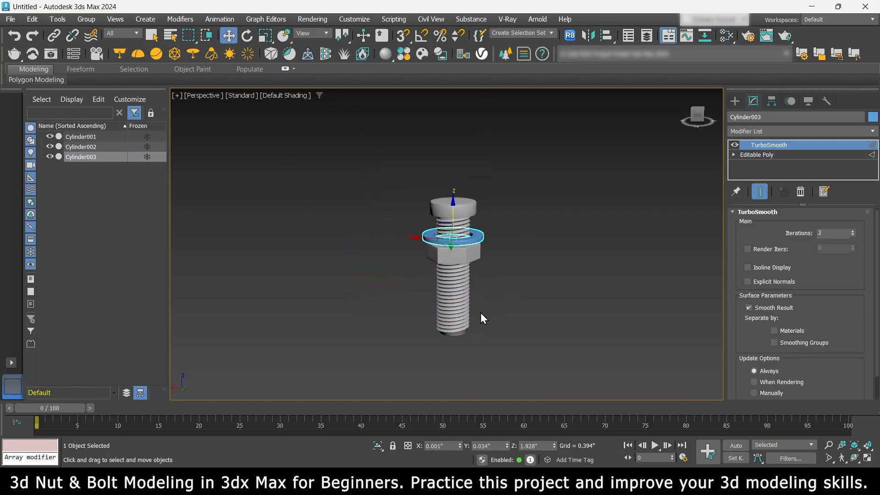
{"action": "scroll", "coordinate": [519, 291], "scroll_direction": "up", "scroll_amount": 4}
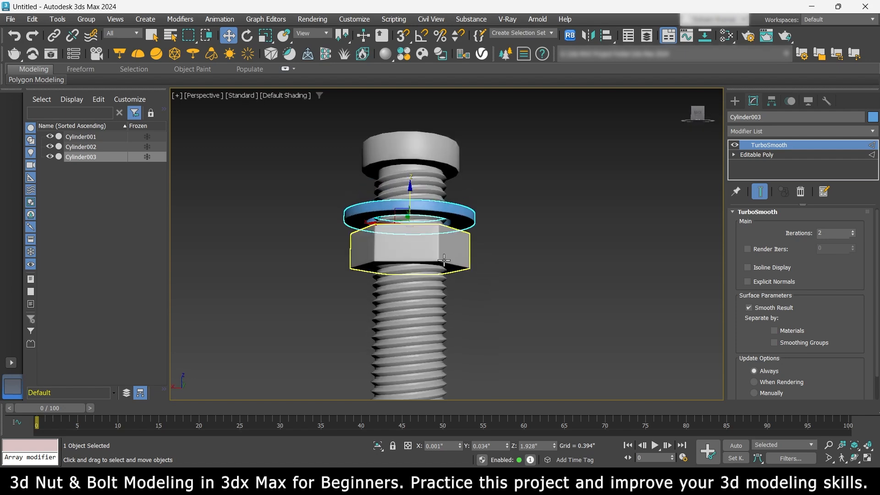
{"action": "scroll", "coordinate": [431, 230], "scroll_direction": "down", "scroll_amount": 2}
{"action": "scroll", "coordinate": [432, 231], "scroll_direction": "up", "scroll_amount": 2}
Change the washer's object color to gray to match the nut and bolt.
{"action": "left_click", "coordinate": [873, 117]}
{"action": "left_click", "coordinate": [763, 215]}
{"action": "left_click", "coordinate": [776, 255]}
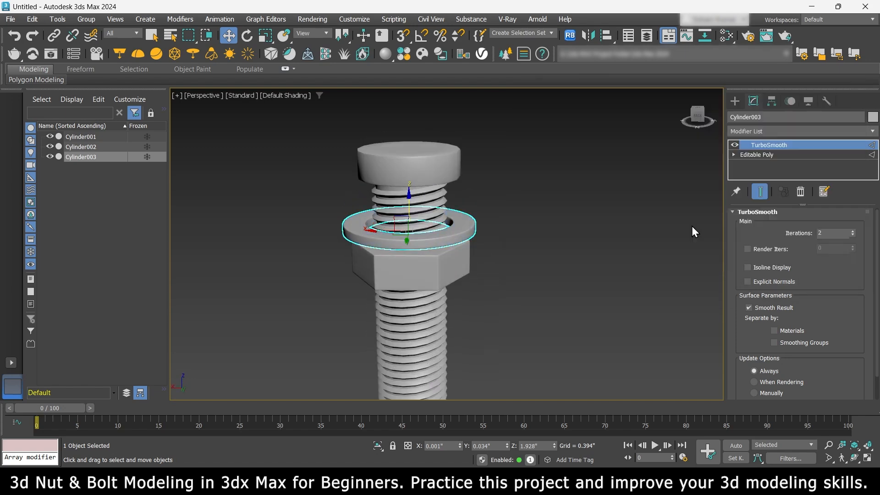
{"action": "left_click", "coordinate": [735, 102]}
{"action": "left_click", "coordinate": [568, 197]}
{"action": "left_click", "coordinate": [470, 228]}
Try to centre the washer around the bolt by nudging it along X and Y in the Perspective view.
{"action": "scroll", "coordinate": [470, 231], "scroll_direction": "down", "scroll_amount": 3}
{"action": "middle_click_drag", "start_coordinate": [474, 246], "coordinate": [472, 348], "text": "alt"}
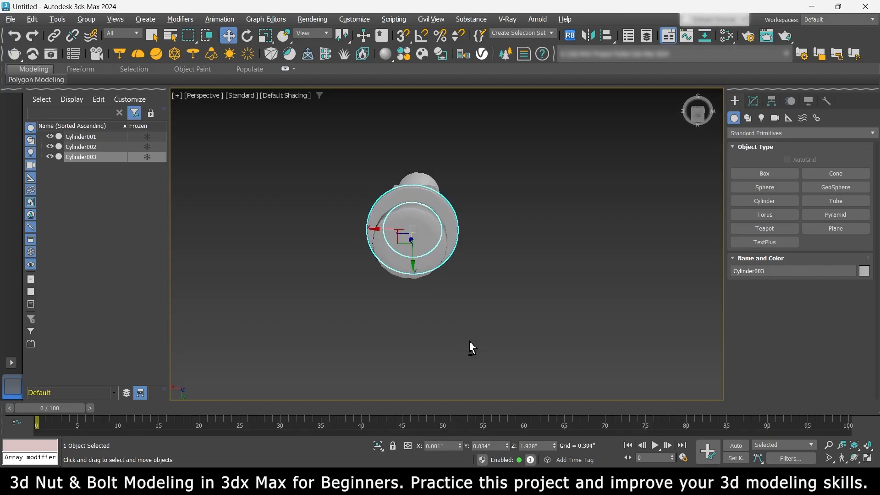
{"action": "scroll", "coordinate": [484, 258], "scroll_direction": "up", "scroll_amount": 2}
{"action": "middle_click_drag", "start_coordinate": [480, 258], "coordinate": [448, 208], "text": "alt"}
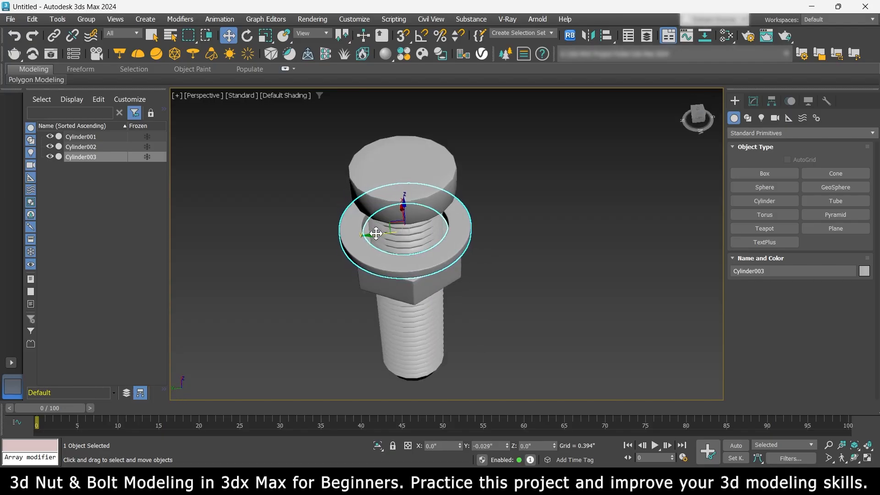
{"action": "middle_click_drag", "start_coordinate": [412, 261], "coordinate": [581, 260], "text": "alt"}
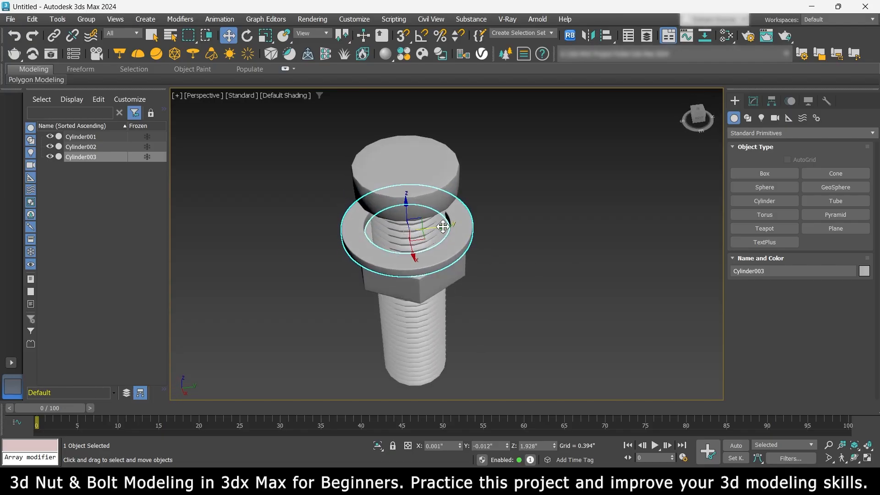
{"action": "left_click_drag", "start_coordinate": [443, 227], "coordinate": [446, 226]}
{"action": "left_click_drag", "start_coordinate": [416, 255], "coordinate": [417, 257]}
{"action": "middle_click_drag", "start_coordinate": [417, 257], "coordinate": [476, 304], "text": "alt"}
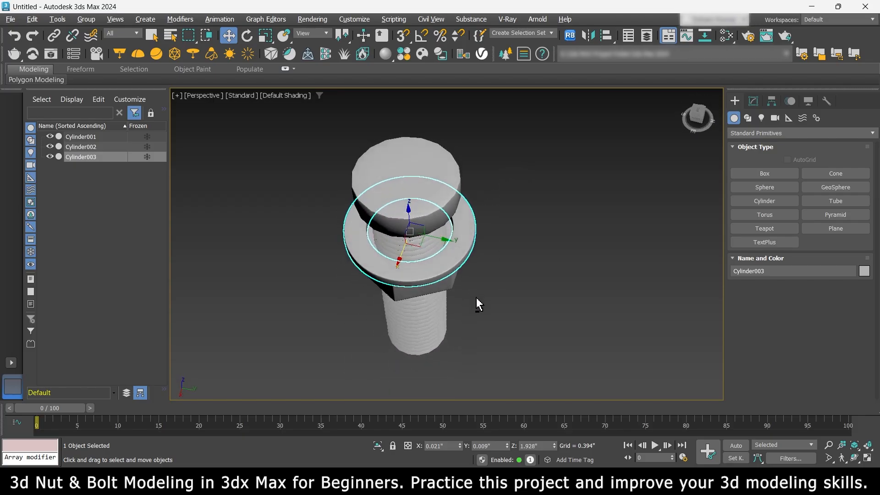
Centre the washer on the bolt at X 0 and Y 0 in the Top view, and return to the Perspective view.
{"action": "left_click", "coordinate": [205, 98]}
{"action": "left_click", "coordinate": [233, 163]}
{"action": "left_click_drag", "start_coordinate": [462, 250], "coordinate": [460, 249]}
{"action": "left_click_drag", "start_coordinate": [427, 214], "coordinate": [427, 216]}
{"action": "right_click", "coordinate": [507, 446]}
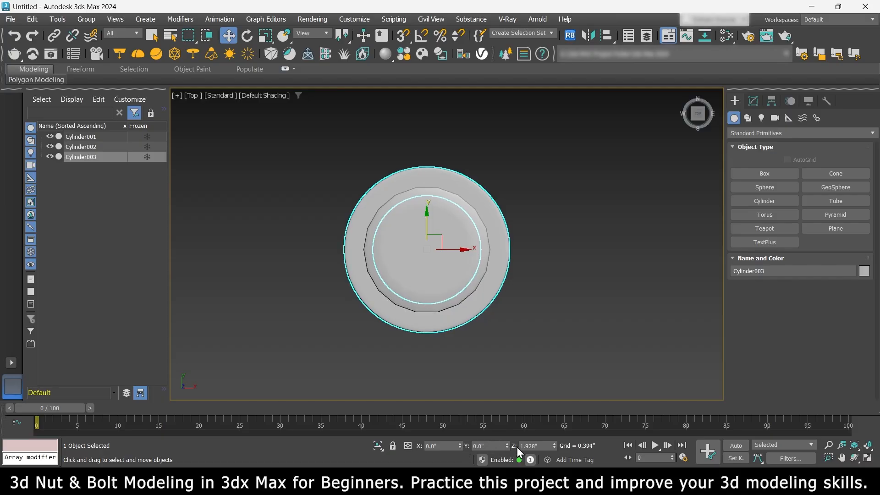
{"action": "left_click", "coordinate": [193, 96]}
{"action": "left_click", "coordinate": [214, 132]}
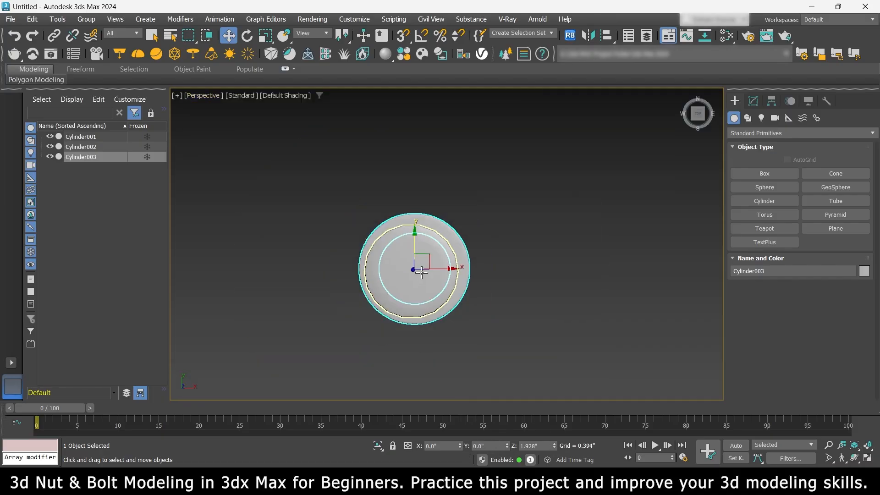
Rotate the washer slightly so that it sits tilted on the bolt above the nut.
{"action": "middle_click_drag", "start_coordinate": [420, 271], "coordinate": [419, 192], "text": "alt"}
{"action": "scroll", "coordinate": [420, 193], "scroll_direction": "down", "scroll_amount": 3}
{"action": "middle_click_drag", "start_coordinate": [514, 261], "coordinate": [489, 261], "text": "alt"}
{"action": "scroll", "coordinate": [482, 270], "scroll_direction": "up", "scroll_amount": 3}
{"action": "middle_click_drag", "start_coordinate": [490, 262], "coordinate": [502, 301], "text": "alt"}
{"action": "scroll", "coordinate": [486, 303], "scroll_direction": "down", "scroll_amount": 3}
{"action": "left_click", "coordinate": [477, 293]}
{"action": "left_click", "coordinate": [399, 231]}
{"action": "scroll", "coordinate": [393, 240], "scroll_direction": "up", "scroll_amount": 5}
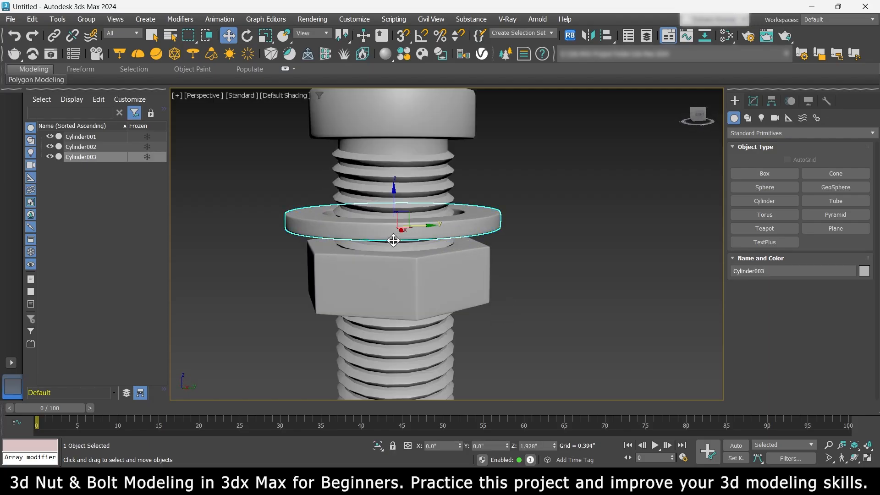
{"action": "left_click", "coordinate": [250, 37]}
{"action": "mouse_move", "coordinate": [408, 195]}
{"action": "left_mouse_down"}
{"action": "mouse_move", "coordinate": [418, 201]}
{"action": "mouse_move", "coordinate": [393, 197]}
{"action": "left_mouse_up"}
{"action": "left_click", "coordinate": [517, 219]}
{"action": "scroll", "coordinate": [447, 226], "scroll_direction": "down", "scroll_amount": 5}
Lower the tilted washer slightly toward the nut and deselect it.
{"action": "middle_click_drag", "start_coordinate": [444, 227], "coordinate": [439, 219], "text": "alt"}
{"action": "scroll", "coordinate": [418, 203], "scroll_direction": "up", "scroll_amount": 5}
{"action": "left_click", "coordinate": [411, 198]}
{"action": "left_click_drag", "start_coordinate": [380, 180], "coordinate": [383, 184]}
{"action": "left_click", "coordinate": [498, 230]}
{"action": "scroll", "coordinate": [468, 238], "scroll_direction": "down", "scroll_amount": 5}
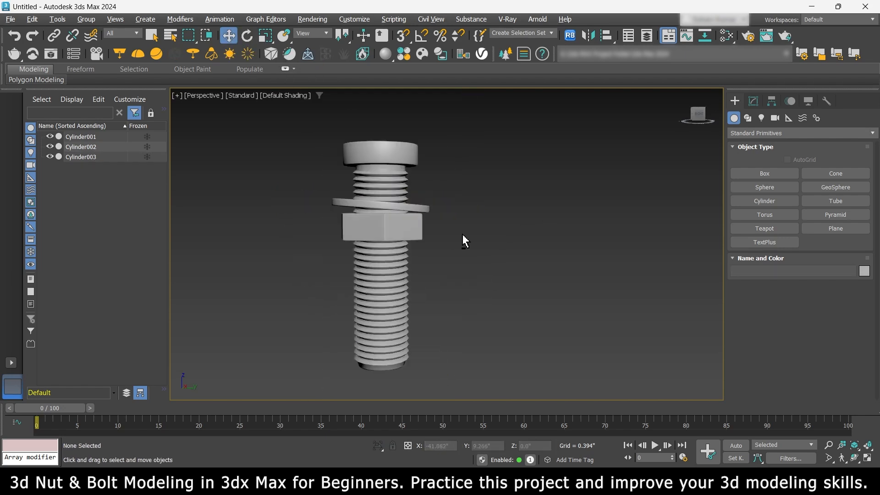
Hide the bolt, the nut and the washer.
{"action": "middle_click_drag", "start_coordinate": [463, 236], "coordinate": [445, 264], "text": "alt"}
{"action": "scroll", "coordinate": [389, 226], "scroll_direction": "down", "scroll_amount": 5}
{"action": "scroll", "coordinate": [442, 260], "scroll_direction": "up", "scroll_amount": 5}
{"action": "scroll", "coordinate": [486, 228], "scroll_direction": "down", "scroll_amount": 3}
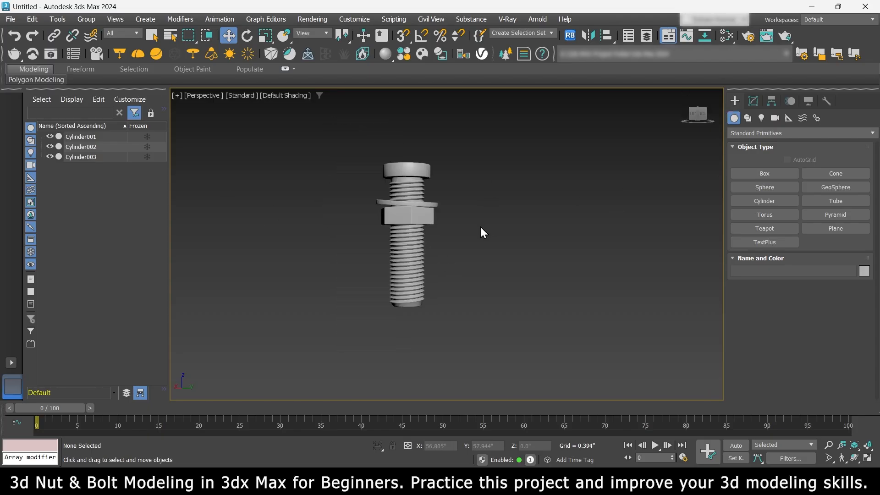
{"action": "middle_click_drag", "start_coordinate": [481, 232], "coordinate": [435, 321], "text": "alt"}
{"action": "left_click", "coordinate": [49, 137]}
{"action": "left_click", "coordinate": [49, 147]}
{"action": "left_click", "coordinate": [50, 157]}
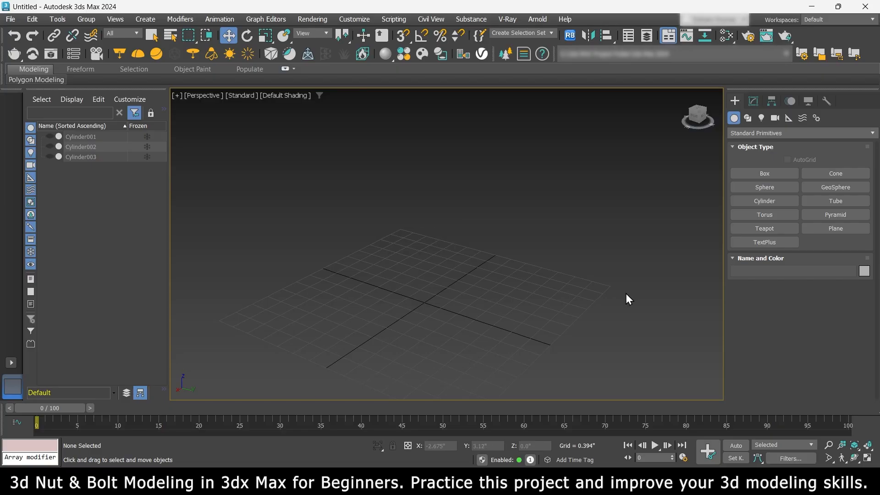
Switch object creation to spline shapes and unhide the bolt as a size reference.
{"action": "left_click", "coordinate": [748, 118]}
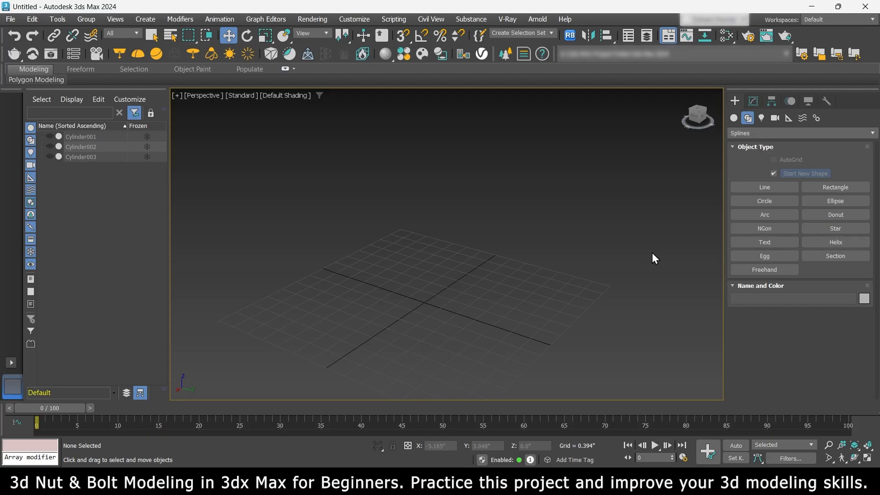
{"action": "left_click", "coordinate": [49, 157]}
{"action": "left_click", "coordinate": [49, 156]}
{"action": "left_click", "coordinate": [49, 136]}
{"action": "left_click", "coordinate": [203, 95]}
{"action": "left_click", "coordinate": [552, 260]}
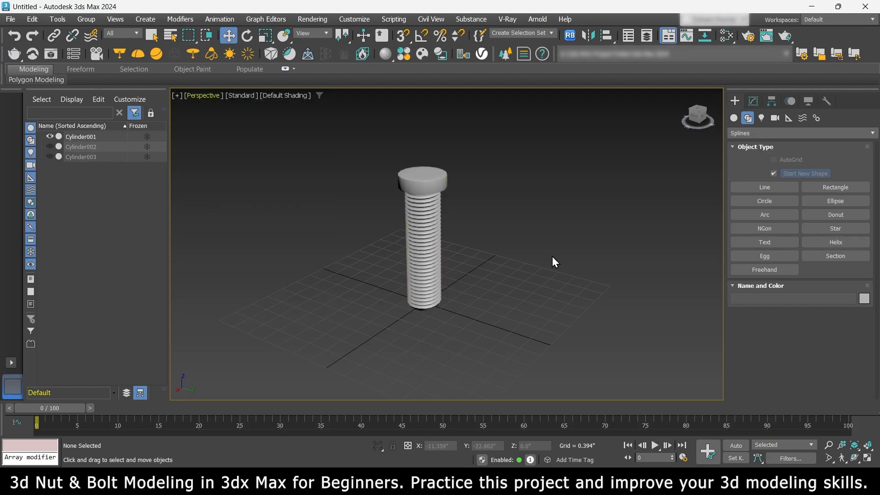
{"action": "left_click", "coordinate": [836, 242]}
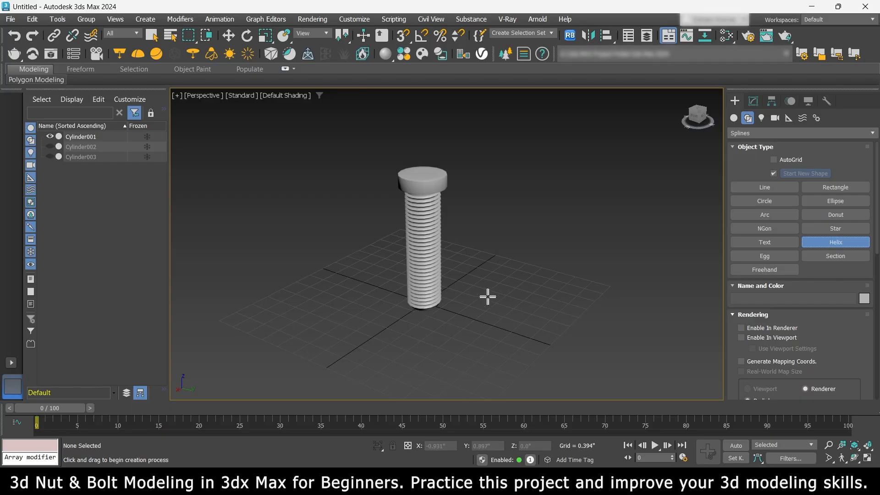
{"action": "left_click_drag", "start_coordinate": [487, 297], "coordinate": [498, 300]}
{"action": "right_click", "coordinate": [465, 317]}
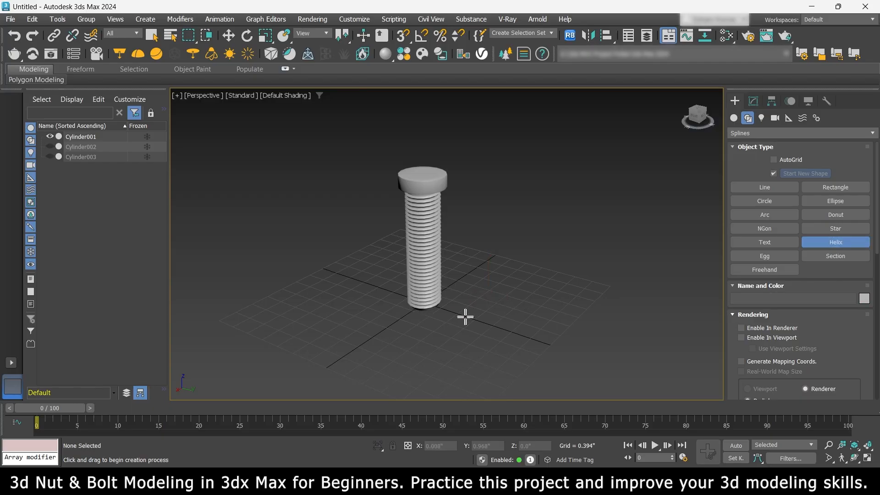
{"action": "left_click", "coordinate": [202, 96]}
{"action": "left_click", "coordinate": [214, 154]}
{"action": "left_click_drag", "start_coordinate": [427, 241], "coordinate": [476, 249]}
{"action": "left_click", "coordinate": [197, 97]}
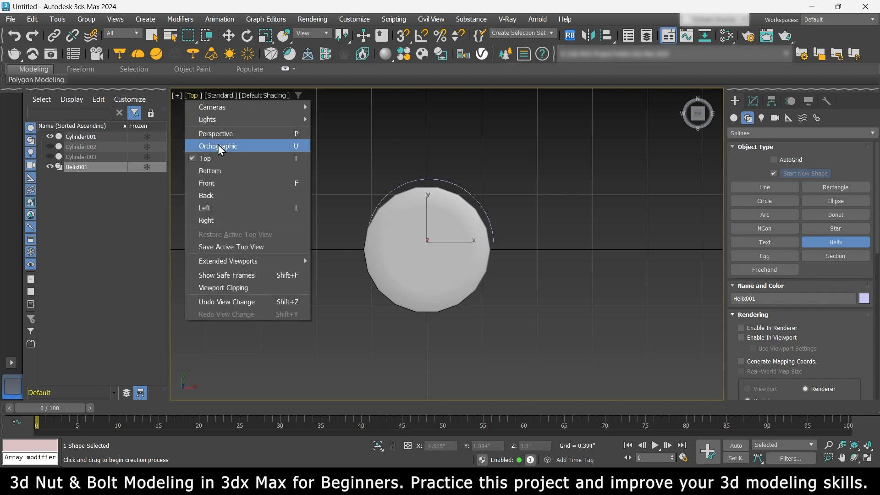
{"action": "left_click", "coordinate": [215, 134]}
{"action": "middle_click_drag", "start_coordinate": [415, 251], "coordinate": [460, 254], "text": "alt"}
{"action": "scroll", "coordinate": [458, 255], "scroll_direction": "down", "scroll_amount": 5}
{"action": "key", "text": "w"}
{"action": "scroll", "coordinate": [413, 273], "scroll_direction": "up", "scroll_amount": 2}
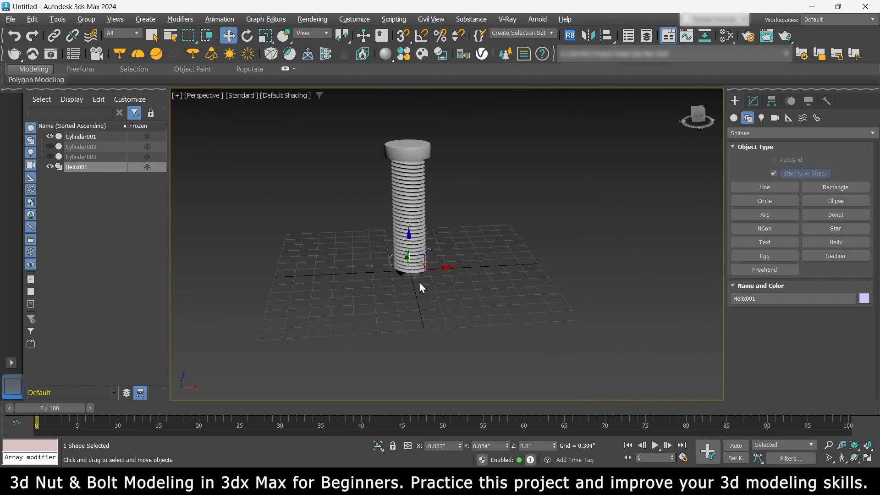
{"action": "key", "text": "Delete"}
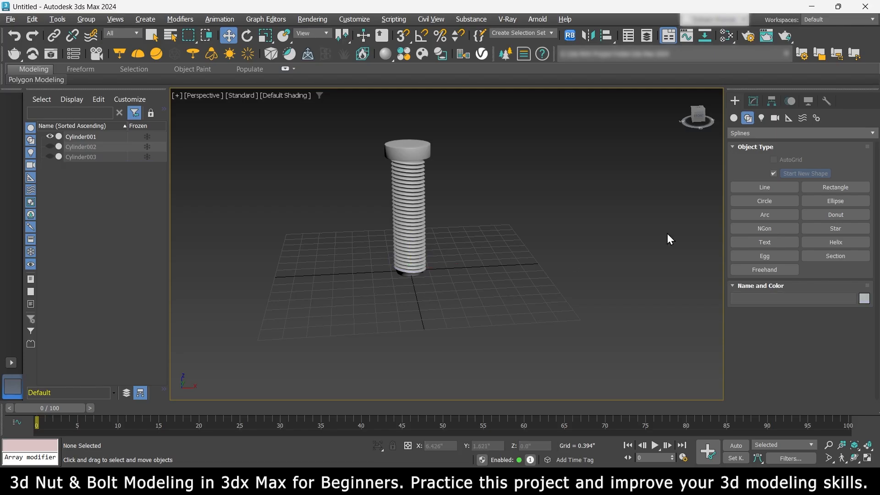
Draw a helix beside the bolt in the Perspective view, with radii of about 0.385" and 0.367", and show its parameters for editing.
{"action": "left_click", "coordinate": [835, 242]}
{"action": "left_click_drag", "start_coordinate": [463, 285], "coordinate": [478, 288]}
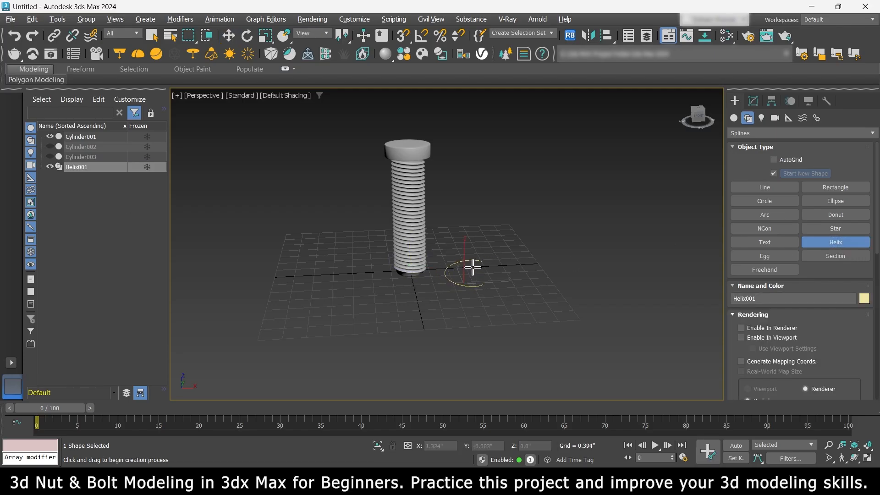
{"action": "key", "text": "w"}
{"action": "scroll", "coordinate": [472, 268], "scroll_direction": "up", "scroll_amount": 5}
{"action": "middle_click_drag", "start_coordinate": [521, 293], "coordinate": [489, 296]}
{"action": "key", "text": "x"}
{"action": "key", "text": "Escape"}
{"action": "middle_click_drag", "start_coordinate": [540, 274], "coordinate": [477, 270], "text": "alt"}
{"action": "left_click", "coordinate": [753, 101]}
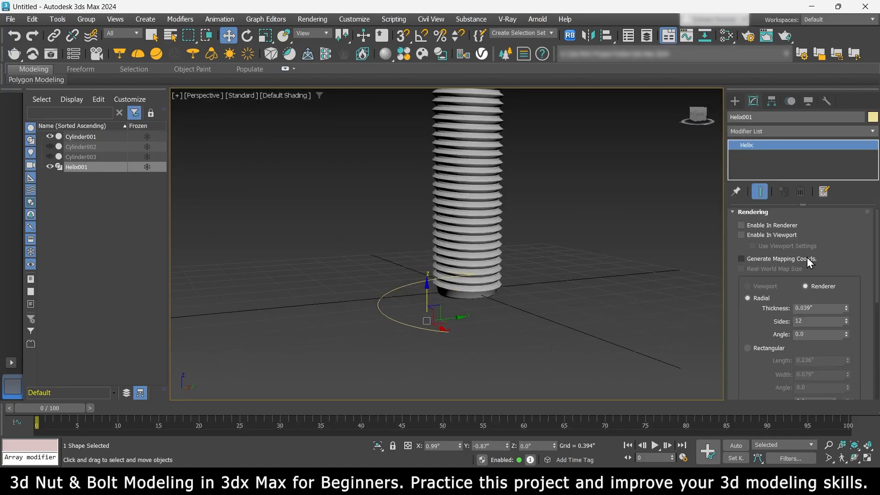
Hide the bolt and reduce the helix height to about 0.035".
{"action": "scroll", "coordinate": [807, 260], "scroll_direction": "down", "scroll_amount": 3}
{"action": "middle_click_drag", "start_coordinate": [618, 321], "coordinate": [525, 331], "text": "alt"}
{"action": "left_click", "coordinate": [49, 137]}
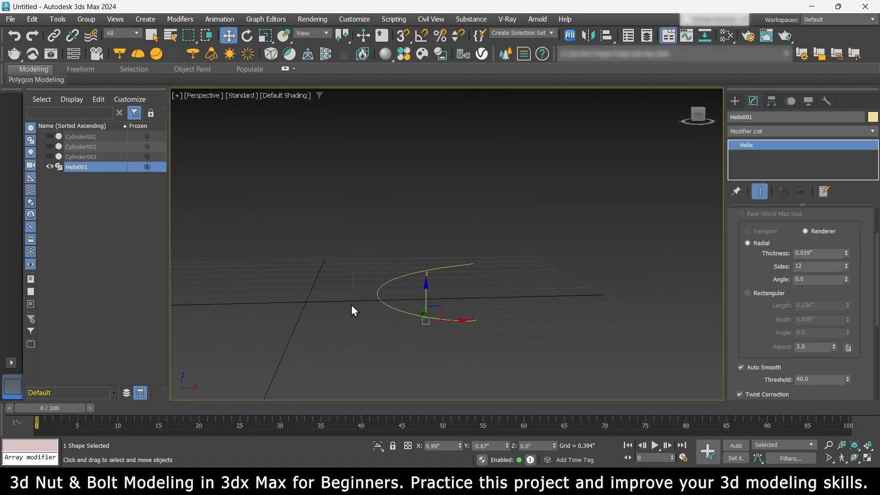
{"action": "middle_click_drag", "start_coordinate": [496, 288], "coordinate": [511, 296], "text": "alt"}
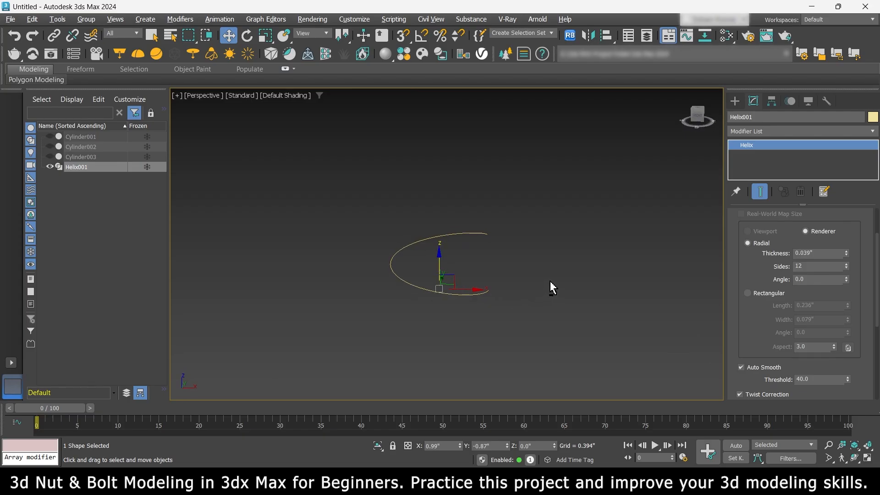
{"action": "scroll", "coordinate": [773, 321], "scroll_direction": "down", "scroll_amount": 5}
{"action": "left_click_drag", "start_coordinate": [842, 349], "coordinate": [852, 398]}
{"action": "middle_click_drag", "start_coordinate": [532, 331], "coordinate": [522, 316], "text": "alt"}
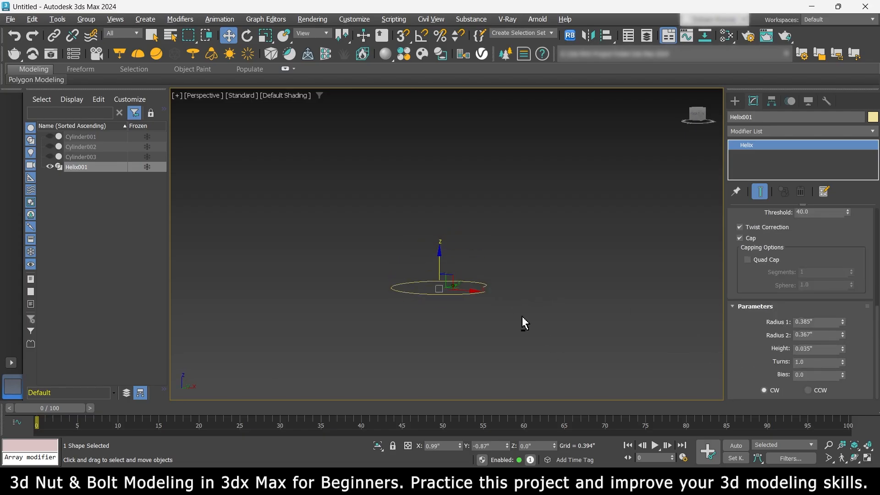
Enable the helix in the renderer and viewport, and give it a rectangular cross-section.
{"action": "middle_click_drag", "start_coordinate": [469, 287], "coordinate": [531, 309], "text": "alt"}
{"action": "scroll", "coordinate": [767, 284], "scroll_direction": "up", "scroll_amount": 5}
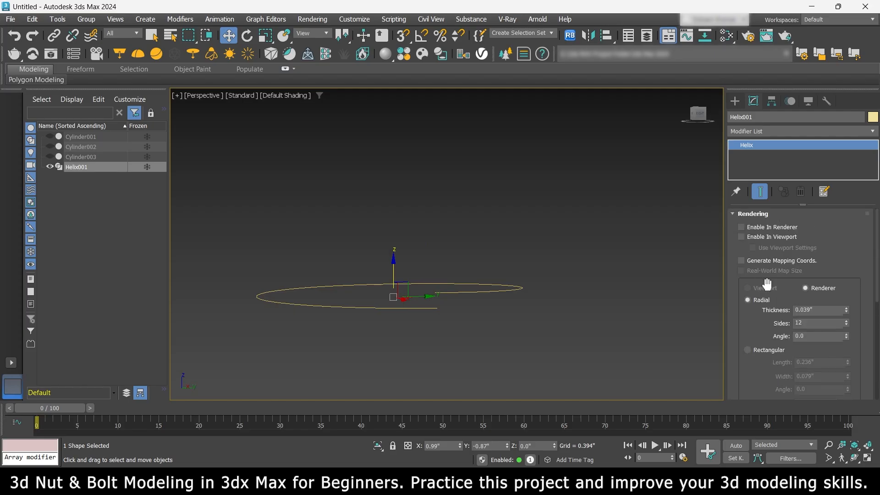
{"action": "left_click", "coordinate": [746, 227]}
{"action": "left_click", "coordinate": [739, 236]}
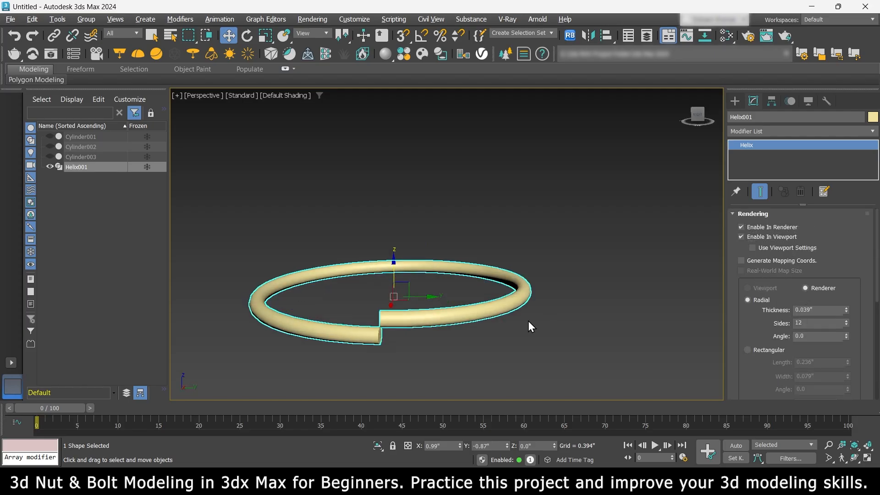
{"action": "left_click", "coordinate": [750, 349]}
{"action": "scroll", "coordinate": [530, 287], "scroll_direction": "down", "scroll_amount": 4}
{"action": "middle_click_drag", "start_coordinate": [530, 287], "coordinate": [540, 304], "text": "alt"}
{"action": "scroll", "coordinate": [534, 304], "scroll_direction": "up", "scroll_amount": 2}
{"action": "scroll", "coordinate": [776, 337], "scroll_direction": "down", "scroll_amount": 3}
Widen the helix's rectangular cross-section, trying 0.1" and 0.15" before setting the width to 0.14".
{"action": "left_click_drag", "start_coordinate": [848, 321], "coordinate": [848, 310]}
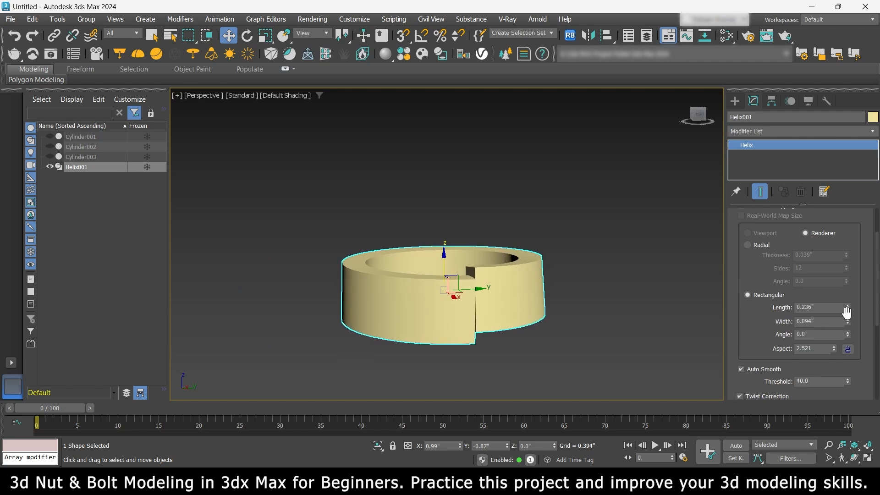
{"action": "middle_click_drag", "start_coordinate": [585, 265], "coordinate": [613, 289], "text": "alt"}
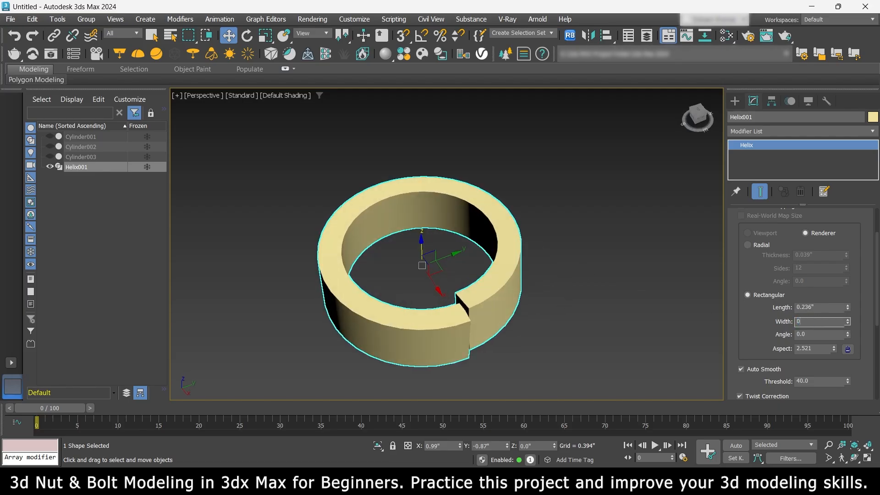
{"action": "key", "text": "Return"}
{"action": "middle_click_drag", "start_coordinate": [620, 340], "coordinate": [571, 289], "text": "alt"}
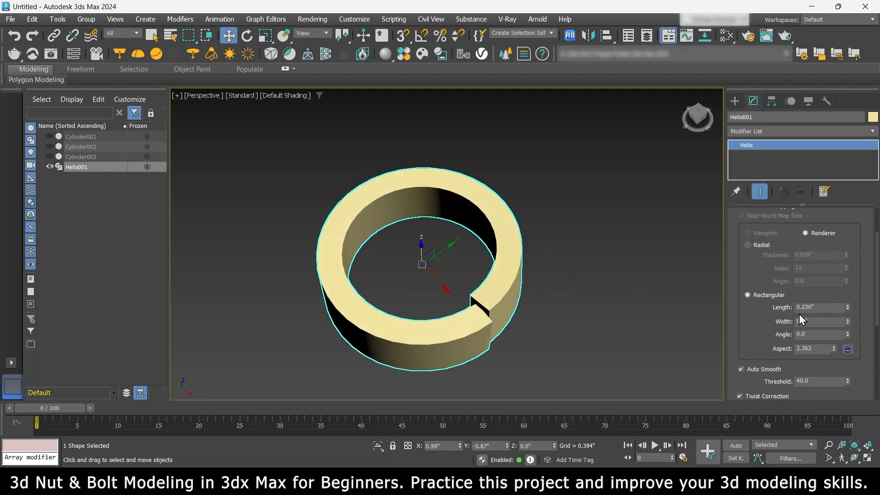
{"action": "left_click_drag", "start_coordinate": [848, 321], "coordinate": [848, 318]}
{"action": "type", "text": "0."}
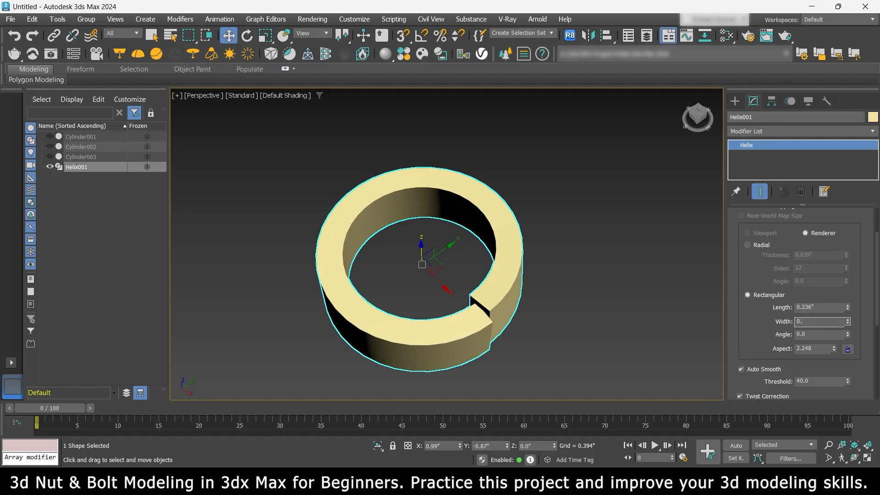
{"action": "type", "text": "15"}
{"action": "key", "text": "Return"}
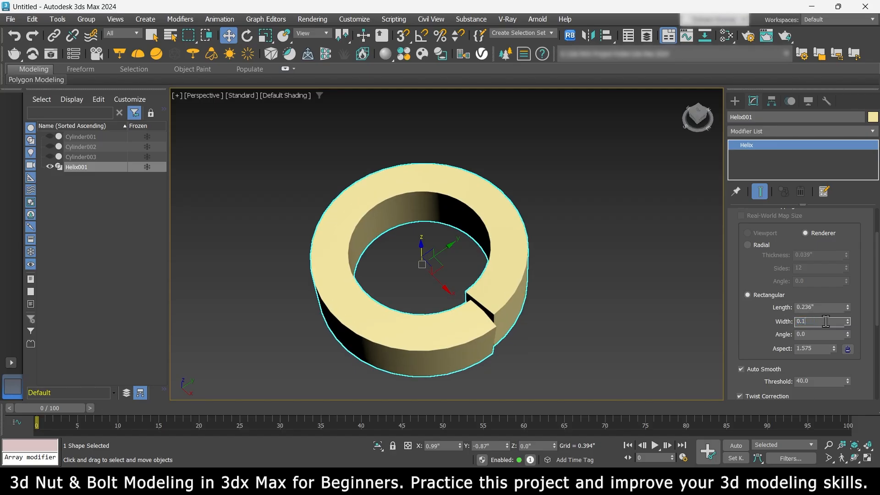
{"action": "type", "text": "0.14"}
{"action": "key", "text": "Return"}
Set the rectangular cross-section's length to 0.05" and the helix height to 0.08".
{"action": "middle_click_drag", "start_coordinate": [579, 268], "coordinate": [555, 241], "text": "alt"}
{"action": "left_click_drag", "start_coordinate": [848, 308], "coordinate": [858, 341]}
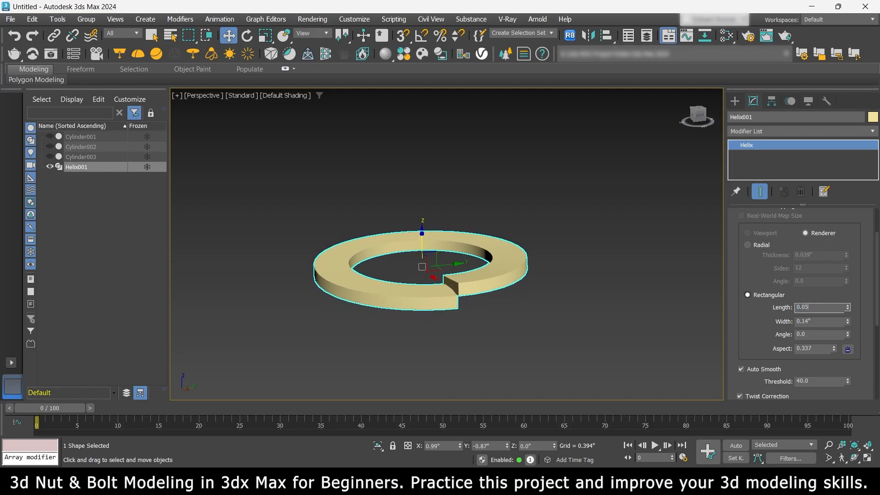
{"action": "key", "text": "Return"}
{"action": "middle_click_drag", "start_coordinate": [558, 295], "coordinate": [501, 291], "text": "alt"}
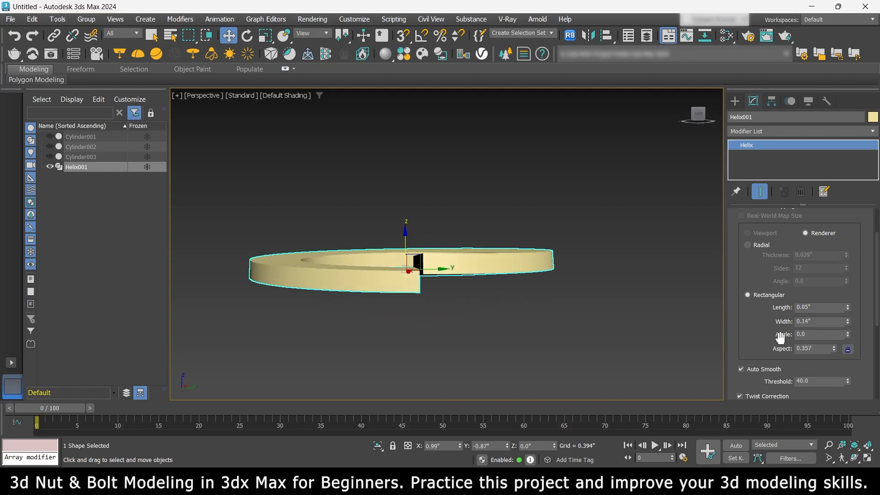
{"action": "scroll", "coordinate": [779, 337], "scroll_direction": "down", "scroll_amount": 5}
{"action": "left_click_drag", "start_coordinate": [843, 348], "coordinate": [839, 292]}
{"action": "middle_click_drag", "start_coordinate": [516, 276], "coordinate": [471, 305], "text": "alt"}
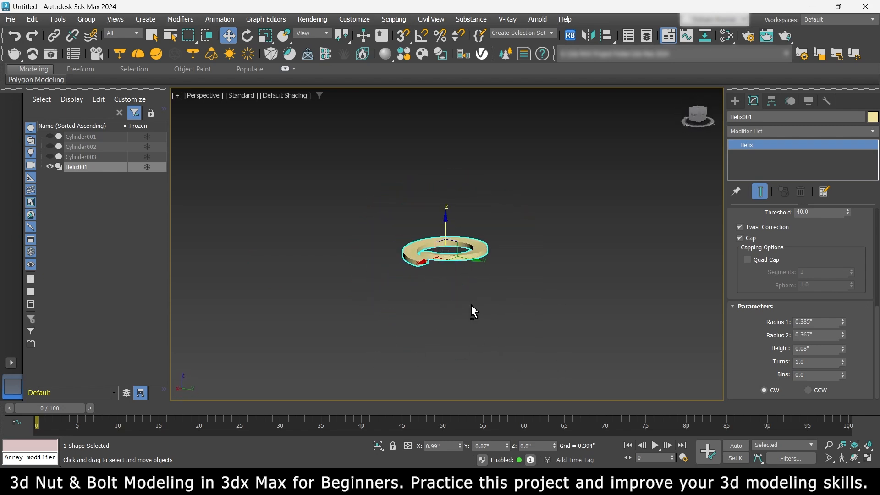
Convert the helix ring to an Editable Poly and display it with edged faces.
{"action": "scroll", "coordinate": [491, 260], "scroll_direction": "up", "scroll_amount": 6}
{"action": "middle_click_drag", "start_coordinate": [491, 259], "coordinate": [481, 280]}
{"action": "scroll", "coordinate": [410, 232], "scroll_direction": "down", "scroll_amount": 5}
{"action": "right_click", "coordinate": [338, 236]}
{"action": "mouse_move", "coordinate": [406, 385]}
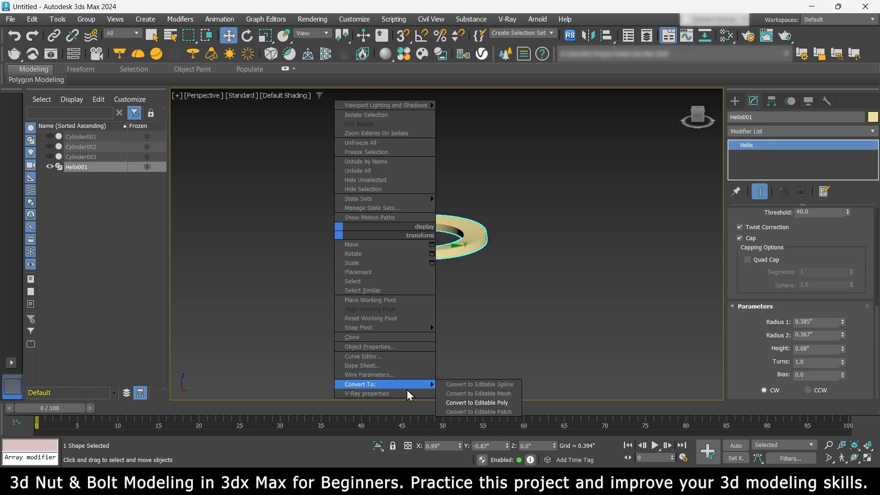
{"action": "left_click", "coordinate": [475, 403]}
{"action": "left_click", "coordinate": [284, 95]}
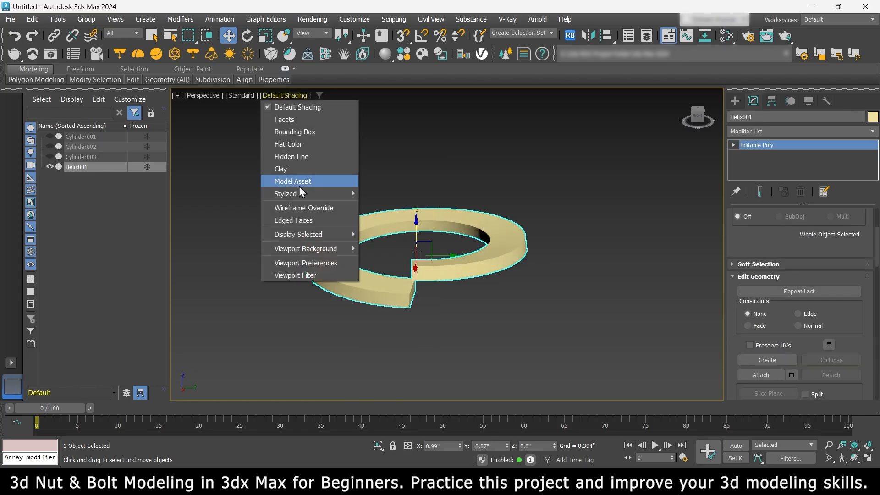
{"action": "left_click", "coordinate": [352, 191]}
Select the split ring's long inner and outer edge loops together with the border edges of both cut ends.
{"action": "scroll", "coordinate": [449, 316], "scroll_direction": "up", "scroll_amount": 4}
{"action": "middle_click_drag", "start_coordinate": [448, 317], "coordinate": [479, 317], "text": "alt"}
{"action": "scroll", "coordinate": [780, 331], "scroll_direction": "up", "scroll_amount": 5}
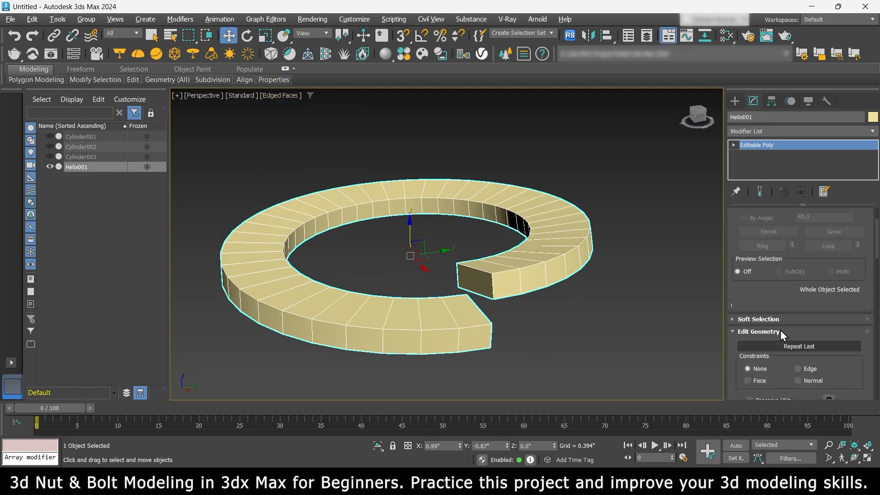
{"action": "left_click", "coordinate": [768, 229]}
{"action": "double_click", "coordinate": [504, 253]}
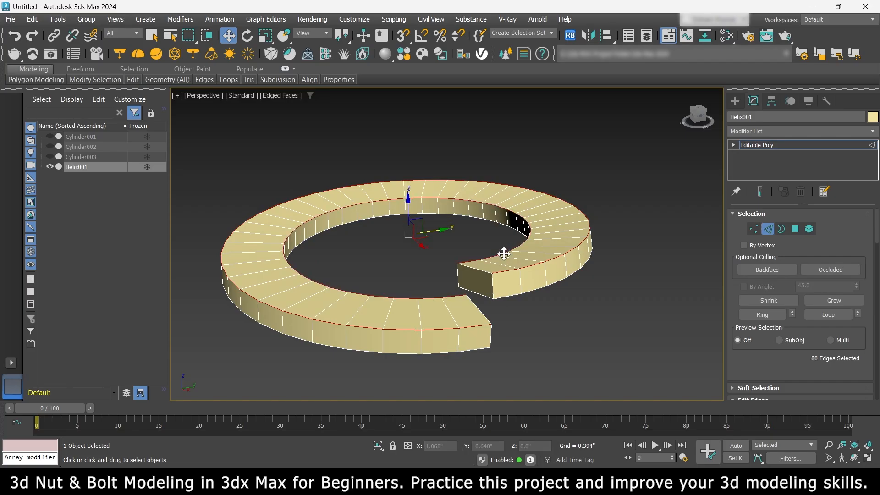
{"action": "left_click", "coordinate": [460, 274], "text": "ctrl"}
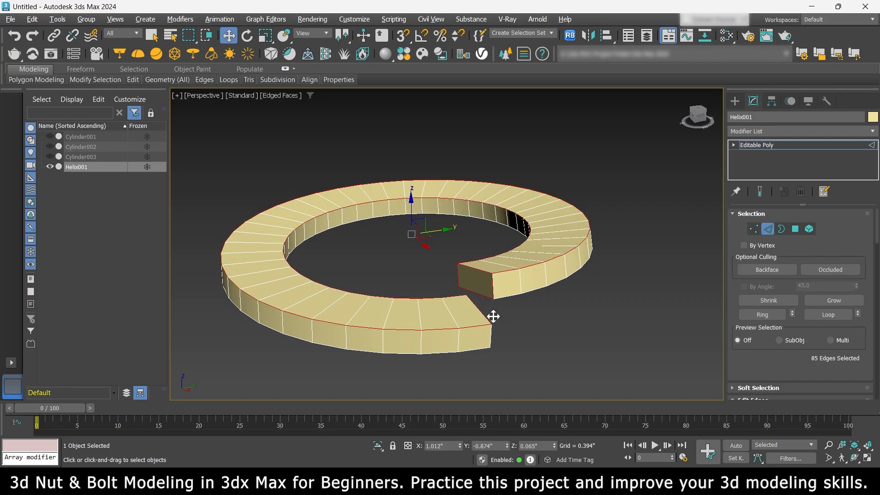
{"action": "left_click", "coordinate": [492, 332], "text": "ctrl"}
{"action": "middle_click_drag", "start_coordinate": [491, 332], "coordinate": [447, 324], "text": "alt"}
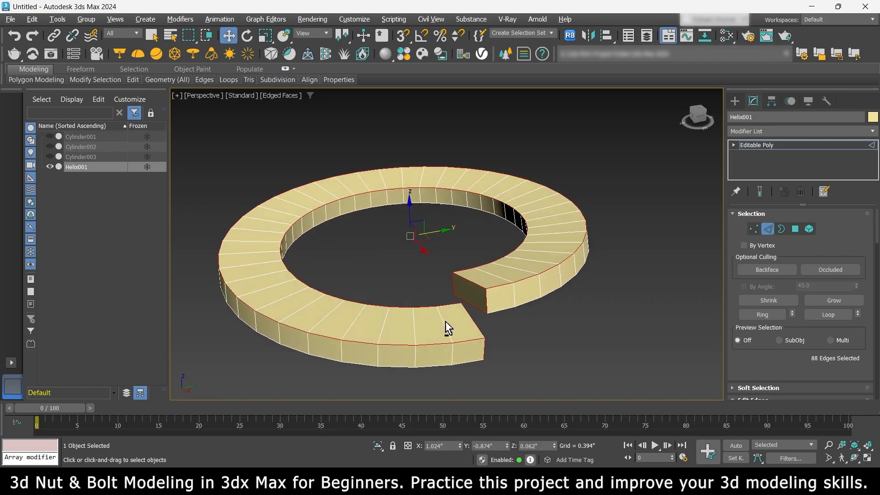
{"action": "left_click", "coordinate": [448, 324], "text": "ctrl"}
Chamfer the selected ring edges by 0.01" and clear the edge selection.
{"action": "scroll", "coordinate": [784, 295], "scroll_direction": "down", "scroll_amount": 5}
{"action": "left_click", "coordinate": [791, 338]}
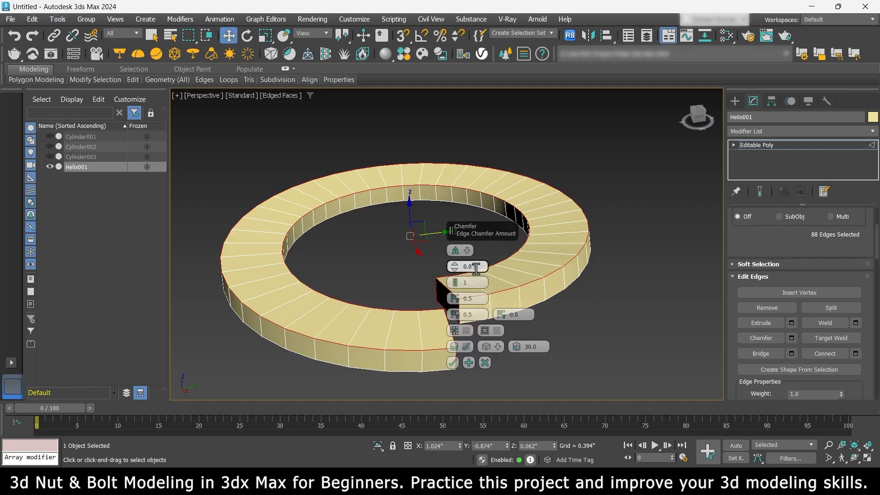
{"action": "type", "text": "0.01"}
{"action": "key", "text": "Return"}
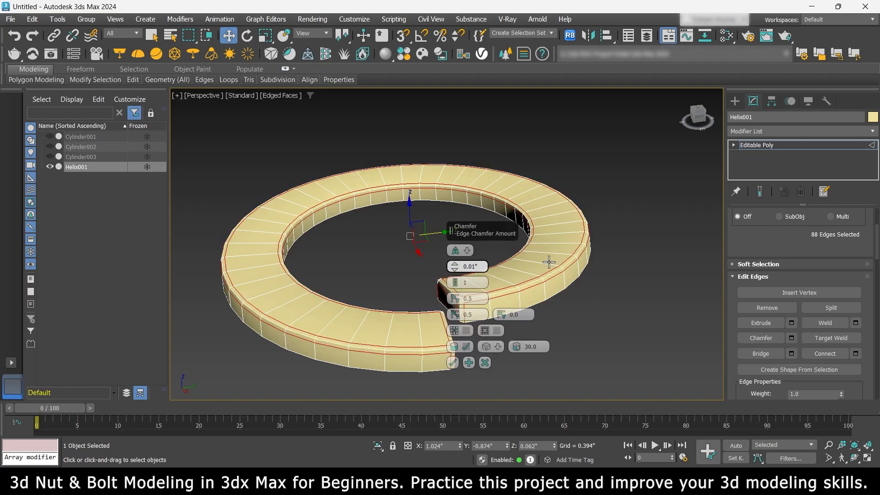
{"action": "left_click", "coordinate": [453, 362]}
{"action": "left_click", "coordinate": [543, 321]}
Apply a TurboSmooth modifier with 2 iterations to the split ring and turn off edged-face display.
{"action": "left_click", "coordinate": [767, 131]}
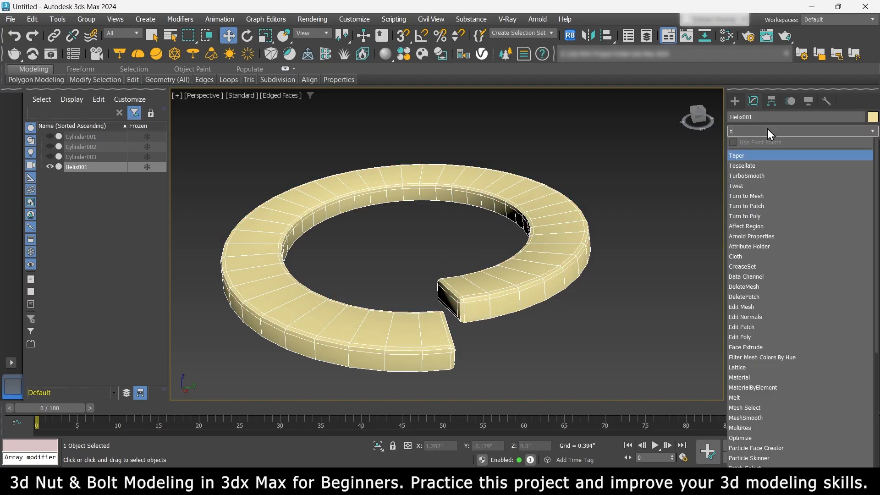
{"action": "type", "text": "turbo"}
{"action": "left_click", "coordinate": [777, 156]}
{"action": "left_click", "coordinate": [853, 231]}
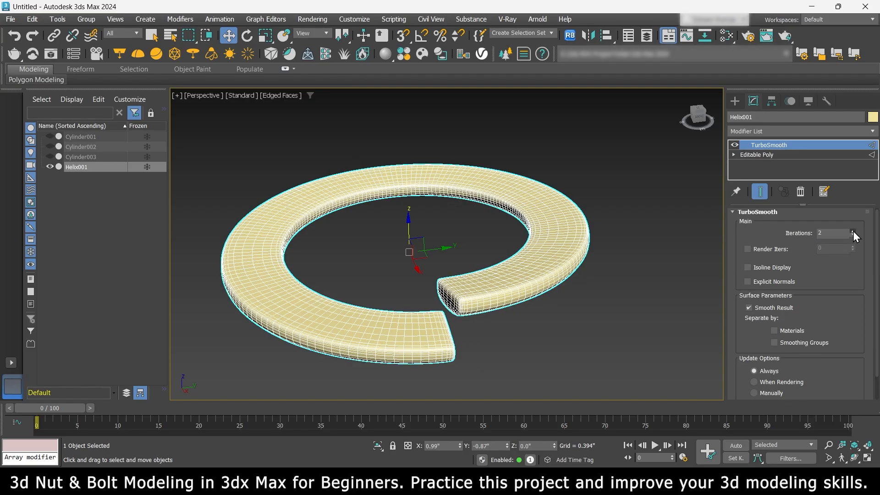
{"action": "left_click", "coordinate": [279, 96]}
{"action": "left_click", "coordinate": [291, 222]}
Inspect the ring's cut ends, try deleting its TurboSmooth modifier, and undo the deletion.
{"action": "scroll", "coordinate": [519, 278], "scroll_direction": "down", "scroll_amount": 4}
{"action": "mouse_move", "coordinate": [520, 278]}
{"action": "middle_mouse_down", "text": "alt"}
{"action": "mouse_move", "coordinate": [435, 323]}
{"action": "mouse_move", "coordinate": [503, 244]}
{"action": "mouse_move", "coordinate": [573, 261]}
{"action": "mouse_move", "coordinate": [516, 259]}
{"action": "mouse_move", "coordinate": [527, 261]}
{"action": "mouse_move", "coordinate": [515, 237]}
{"action": "middle_mouse_up", "text": "alt"}
{"action": "key", "text": "2"}
{"action": "scroll", "coordinate": [564, 211], "scroll_direction": "up", "scroll_amount": 3}
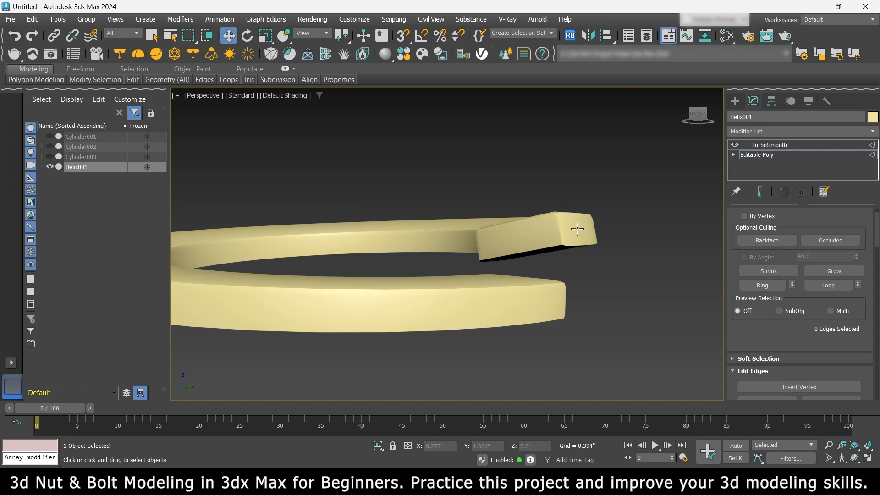
{"action": "left_click", "coordinate": [289, 96]}
{"action": "left_click", "coordinate": [747, 167]}
{"action": "right_click", "coordinate": [769, 145]}
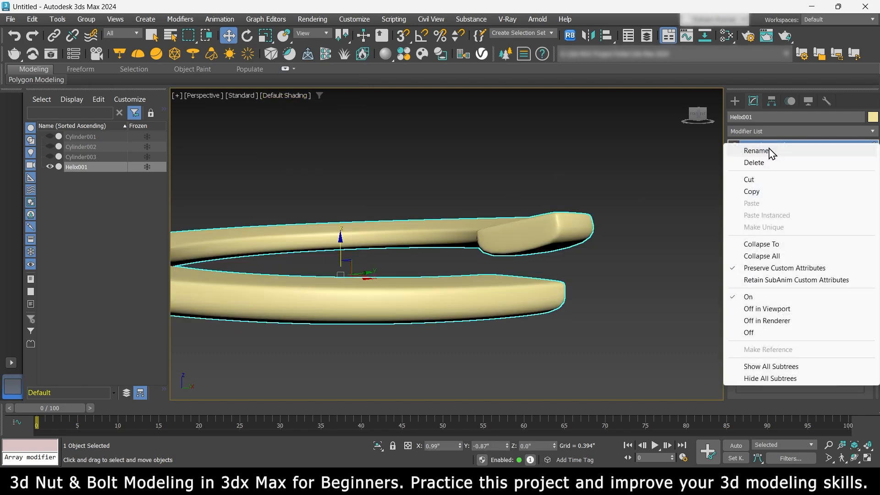
{"action": "left_click", "coordinate": [754, 162]}
{"action": "key", "text": "ctrl+z"}
{"action": "key", "text": "ctrl+z"}
{"action": "key", "text": "ctrl+z"}
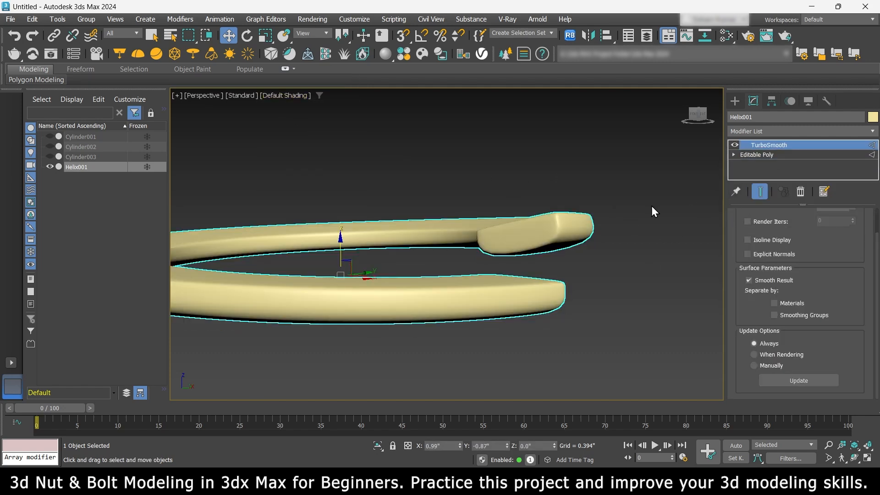
Show edged faces and select the split ring's long inner and outer edge loops together with the borders of both cut ends.
{"action": "left_click", "coordinate": [285, 95]}
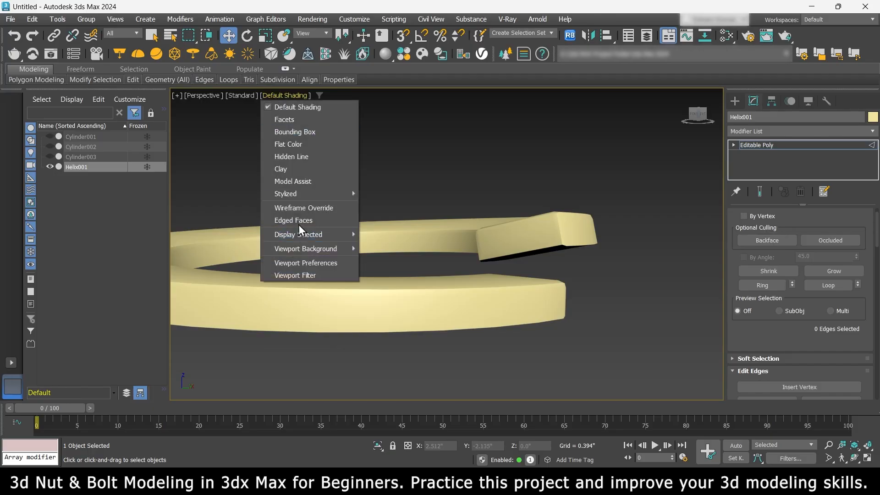
{"action": "left_click", "coordinate": [295, 220]}
{"action": "scroll", "coordinate": [525, 244], "scroll_direction": "down", "scroll_amount": 3}
{"action": "double_click", "coordinate": [548, 244]}
{"action": "scroll", "coordinate": [539, 247], "scroll_direction": "up", "scroll_amount": 6}
{"action": "middle_click_drag", "start_coordinate": [537, 266], "coordinate": [538, 174], "text": "alt"}
{"action": "double_click", "coordinate": [587, 220], "text": "ctrl"}
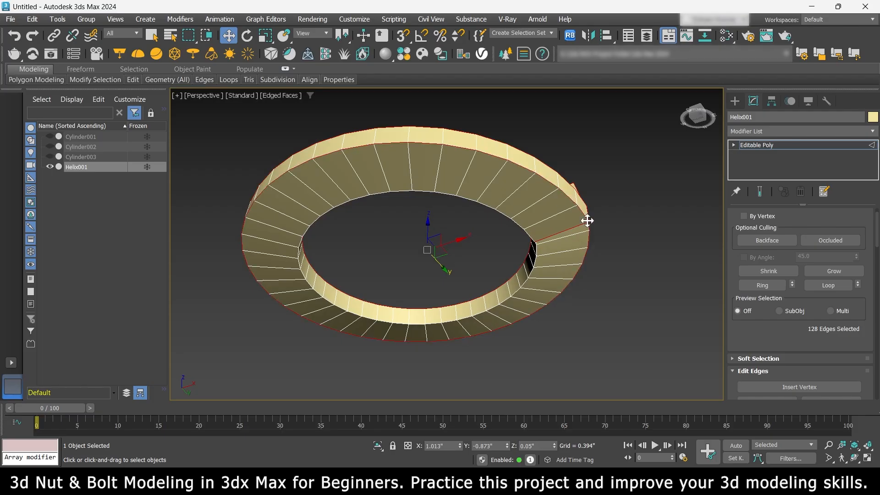
{"action": "middle_click_drag", "start_coordinate": [588, 221], "coordinate": [459, 220], "text": "alt"}
{"action": "double_click", "coordinate": [465, 155], "text": "ctrl"}
{"action": "scroll", "coordinate": [491, 241], "scroll_direction": "down", "scroll_amount": 3}
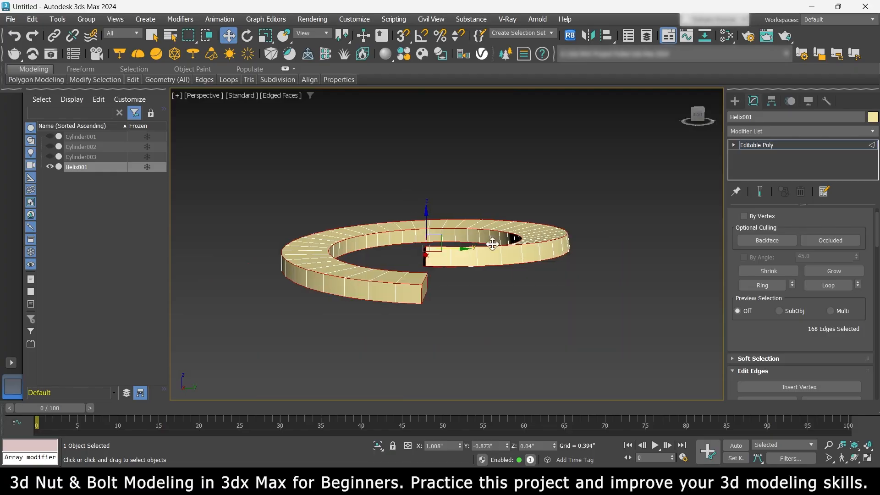
Chamfer the selected edges of the split ring.
{"action": "scroll", "coordinate": [792, 314], "scroll_direction": "down", "scroll_amount": 5}
{"action": "left_click", "coordinate": [791, 322]}
{"action": "left_click", "coordinate": [452, 363]}
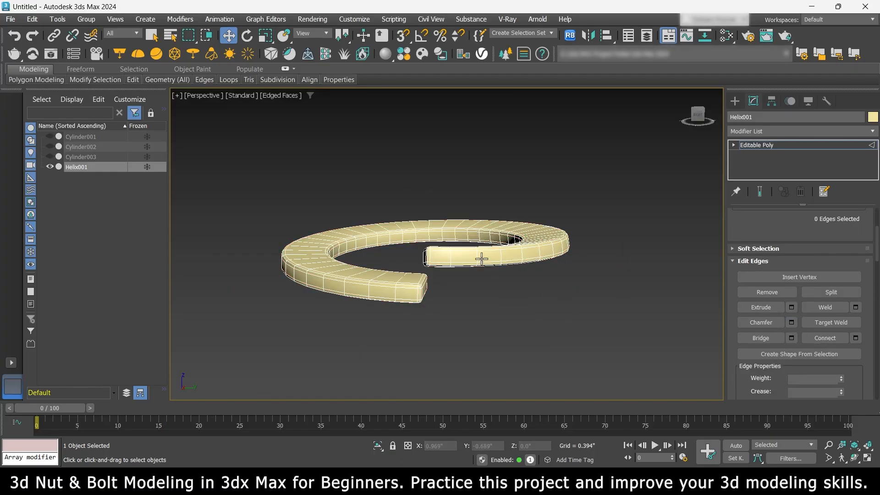
Apply a TurboSmooth modifier with 2 iterations to the split ring and turn off edged-face display.
{"action": "left_click", "coordinate": [764, 130]}
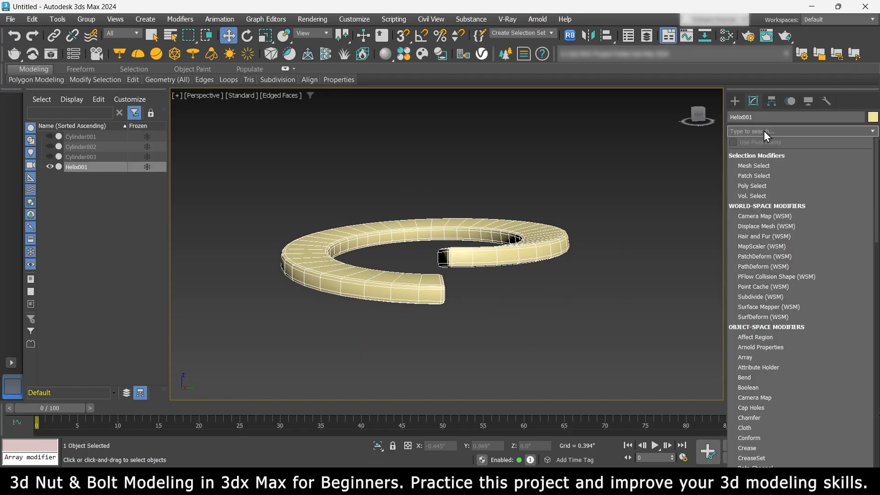
{"action": "type", "text": "turb"}
{"action": "key", "text": "Return"}
{"action": "scroll", "coordinate": [829, 232], "scroll_direction": "up", "scroll_amount": 1}
{"action": "left_click", "coordinate": [853, 233]}
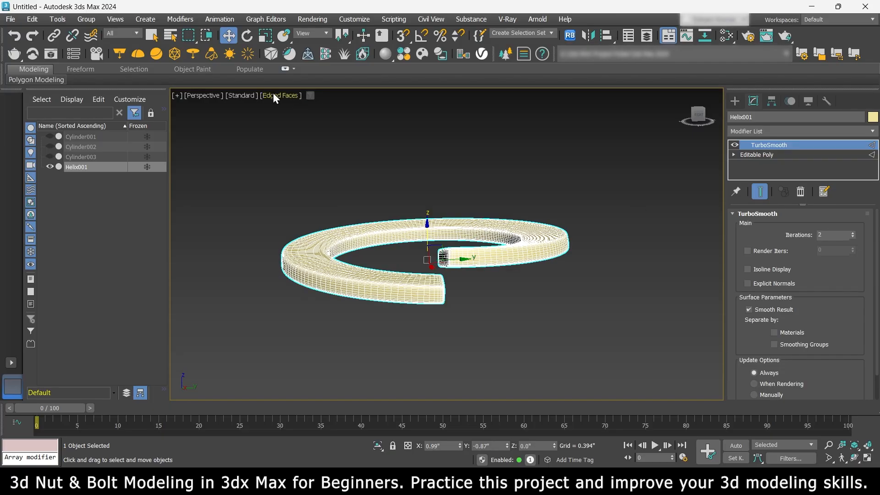
{"action": "left_click", "coordinate": [281, 95]}
{"action": "left_click", "coordinate": [295, 220]}
Change the split ring's object color to light grey and deselect it.
{"action": "mouse_move", "coordinate": [535, 251]}
{"action": "middle_mouse_down", "text": "alt"}
{"action": "mouse_move", "coordinate": [524, 215]}
{"action": "mouse_move", "coordinate": [438, 265]}
{"action": "mouse_move", "coordinate": [495, 282]}
{"action": "middle_mouse_up", "text": "alt"}
{"action": "left_click", "coordinate": [735, 101]}
{"action": "left_click", "coordinate": [865, 298]}
{"action": "left_click", "coordinate": [718, 214]}
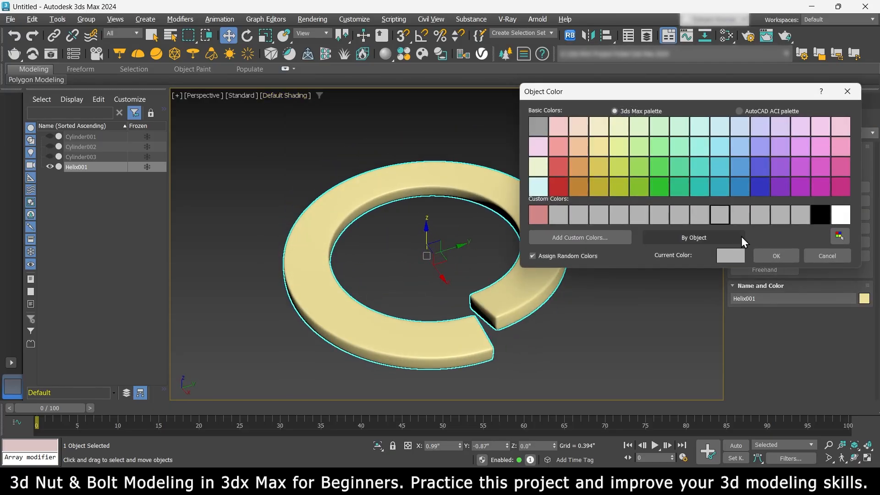
{"action": "left_click", "coordinate": [777, 255]}
{"action": "left_click", "coordinate": [632, 255]}
Select the split ring and unhide Cylinder001, Cylinder002 and Cylinder003.
{"action": "scroll", "coordinate": [436, 255], "scroll_direction": "down", "scroll_amount": 5}
{"action": "left_click", "coordinate": [384, 254]}
{"action": "left_click", "coordinate": [50, 147]}
{"action": "left_click", "coordinate": [50, 137]}
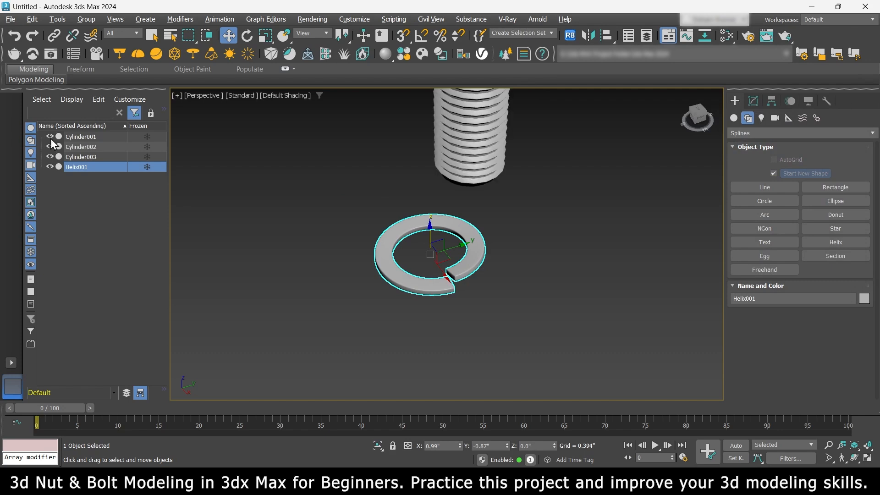
Center the split ring on the bolt's axis in the Top view and return to the Perspective view.
{"action": "scroll", "coordinate": [469, 249], "scroll_direction": "down", "scroll_amount": 5}
{"action": "middle_click_drag", "start_coordinate": [469, 249], "coordinate": [452, 277]}
{"action": "left_click", "coordinate": [234, 159]}
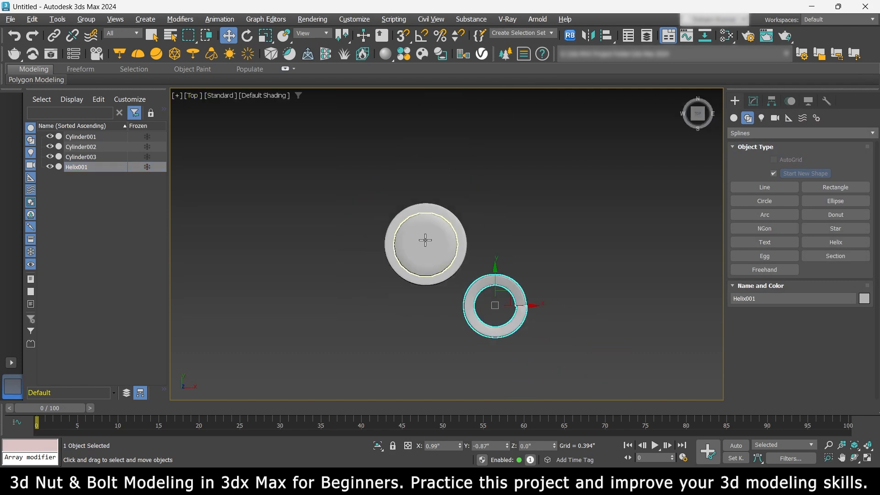
{"action": "left_click_drag", "start_coordinate": [519, 308], "coordinate": [451, 299]}
{"action": "left_click_drag", "start_coordinate": [425, 270], "coordinate": [412, 209]}
{"action": "left_click", "coordinate": [193, 95]}
{"action": "left_click", "coordinate": [215, 133]}
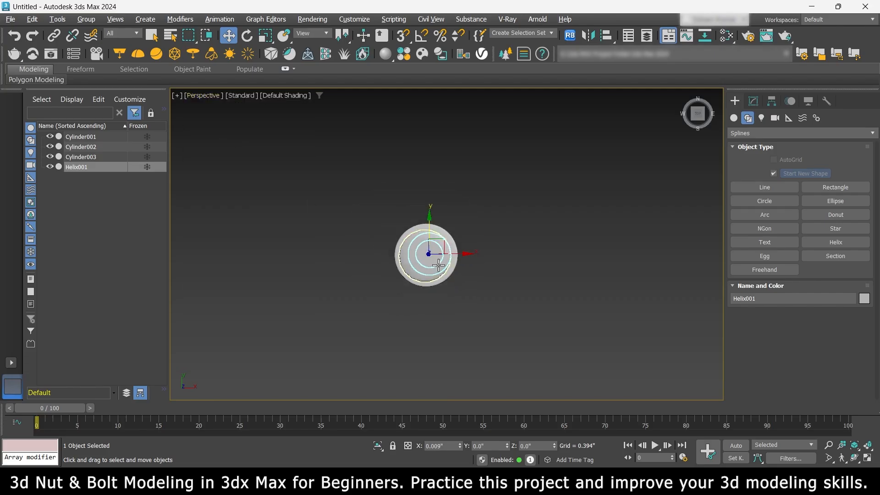
Raise the split ring onto the bolt's threaded shank just below the nut.
{"action": "middle_click_drag", "start_coordinate": [433, 279], "coordinate": [418, 266], "text": "alt"}
{"action": "left_click_drag", "start_coordinate": [426, 268], "coordinate": [420, 162]}
{"action": "middle_click_drag", "start_coordinate": [472, 220], "coordinate": [485, 207], "text": "alt"}
{"action": "middle_click_drag", "start_coordinate": [436, 189], "coordinate": [442, 210]}
{"action": "scroll", "coordinate": [443, 210], "scroll_direction": "up", "scroll_amount": 2}
Scale the split ring up uniformly so it fits more loosely around the bolt's thread.
{"action": "key", "text": "r"}
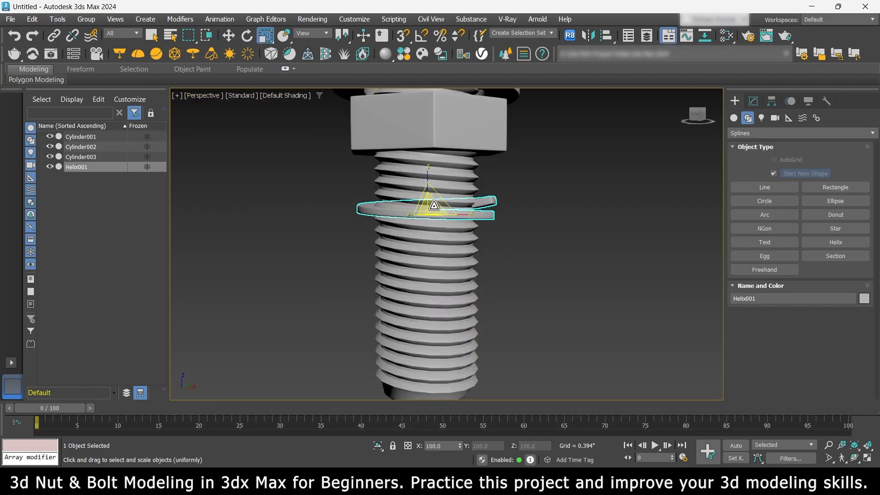
{"action": "left_click_drag", "start_coordinate": [434, 203], "coordinate": [396, 156]}
{"action": "left_click", "coordinate": [228, 35]}
Move the split ring above the nut and set it down on the nut's top face at about Z 1.28".
{"action": "scroll", "coordinate": [394, 222], "scroll_direction": "down", "scroll_amount": 3}
{"action": "left_click_drag", "start_coordinate": [395, 196], "coordinate": [408, 217]}
{"action": "middle_click_drag", "start_coordinate": [419, 224], "coordinate": [443, 236], "text": "alt"}
{"action": "left_click", "coordinate": [417, 201]}
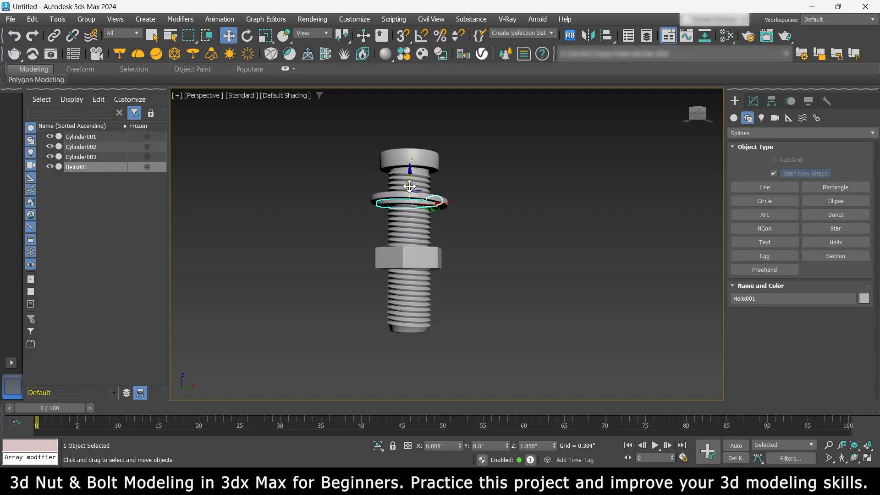
{"action": "left_click_drag", "start_coordinate": [409, 186], "coordinate": [410, 227]}
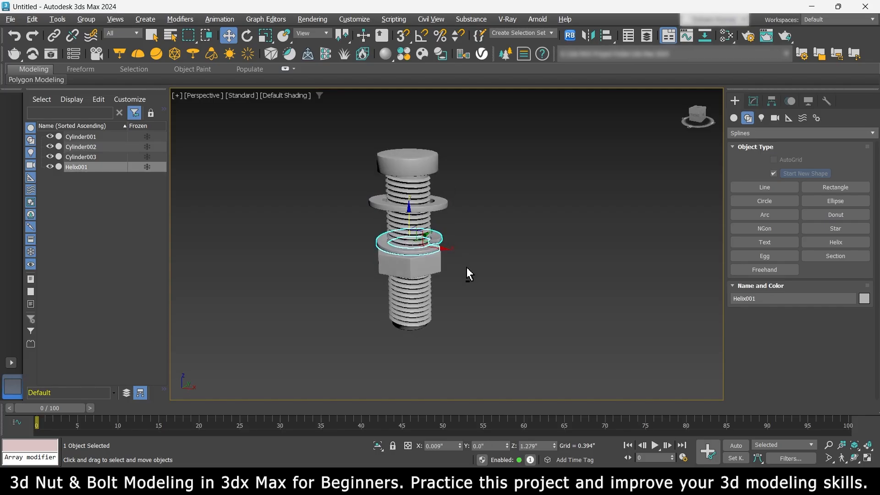
Lower the flat washer along the bolt until it sits just above the split ring.
{"action": "left_click", "coordinate": [423, 201]}
{"action": "left_click_drag", "start_coordinate": [409, 178], "coordinate": [409, 199]}
{"action": "scroll", "coordinate": [446, 235], "scroll_direction": "up", "scroll_amount": 5}
{"action": "middle_click_drag", "start_coordinate": [415, 206], "coordinate": [379, 330], "text": "alt"}
Inspect how the flat washer, split ring and nut stack on the bolt.
{"action": "left_click", "coordinate": [467, 247]}
{"action": "scroll", "coordinate": [446, 259], "scroll_direction": "down", "scroll_amount": 8}
{"action": "scroll", "coordinate": [463, 258], "scroll_direction": "up", "scroll_amount": 8}
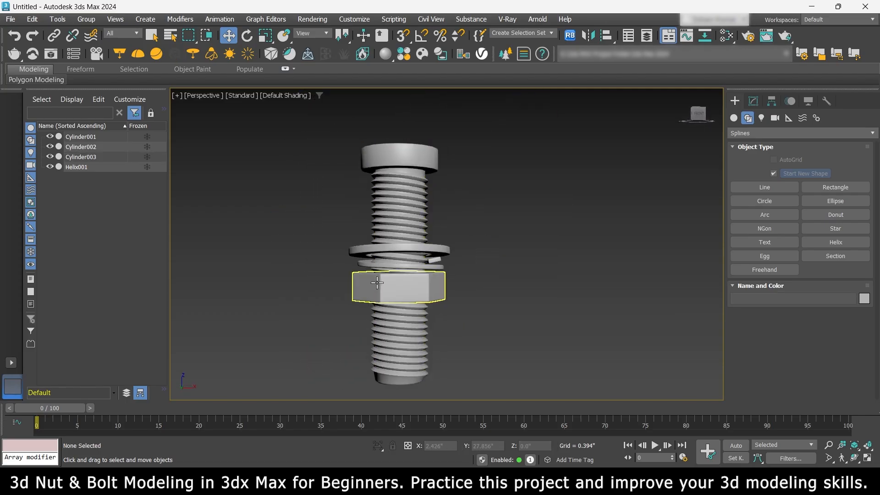
{"action": "scroll", "coordinate": [405, 289], "scroll_direction": "down", "scroll_amount": 3}
{"action": "left_click", "coordinate": [405, 290]}
{"action": "middle_click_drag", "start_coordinate": [463, 283], "coordinate": [489, 286], "text": "alt"}
{"action": "scroll", "coordinate": [449, 295], "scroll_direction": "up", "scroll_amount": 4}
{"action": "left_click", "coordinate": [489, 285]}
{"action": "scroll", "coordinate": [355, 269], "scroll_direction": "down", "scroll_amount": 3}
Duplicate the complete bolt assembly of four objects beside the original along the X axis.
{"action": "left_click_drag", "start_coordinate": [315, 183], "coordinate": [433, 332]}
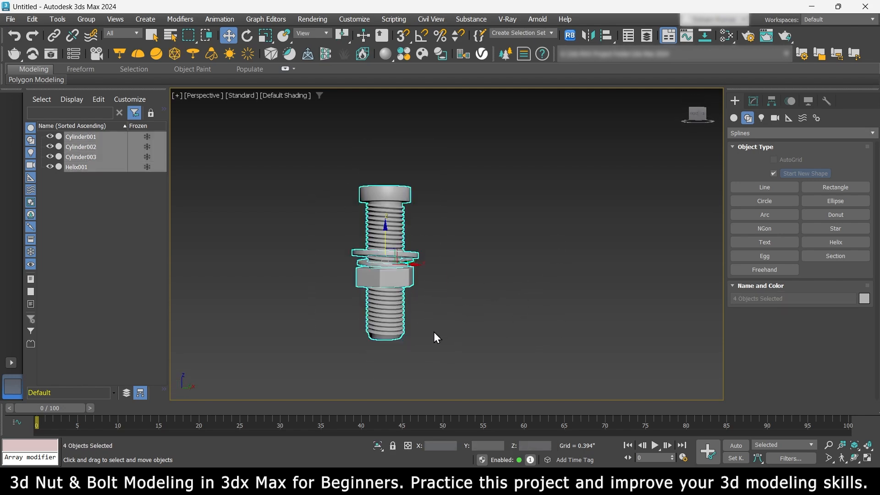
{"action": "left_click_drag", "start_coordinate": [408, 264], "coordinate": [487, 267], "text": "shift"}
{"action": "left_click", "coordinate": [451, 294]}
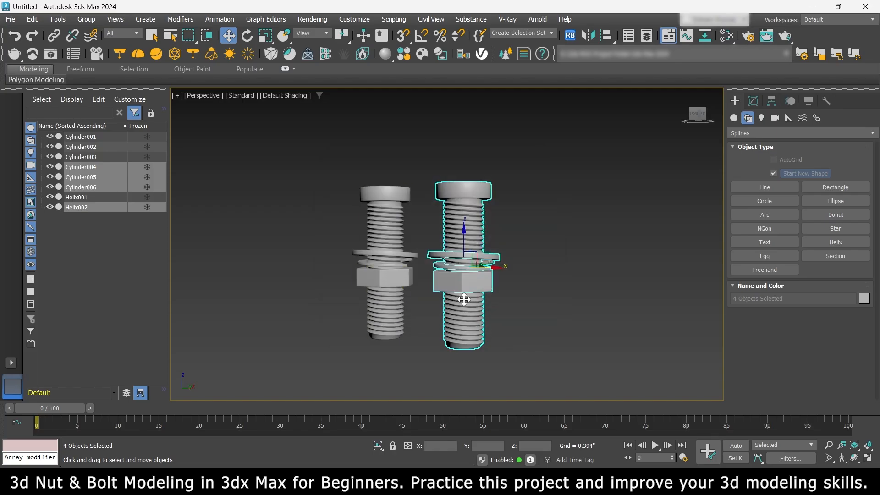
{"action": "left_click", "coordinate": [528, 303]}
Move the copied flat washer, split ring and nut off the duplicate bolt along the X axis.
{"action": "left_click", "coordinate": [479, 256]}
{"action": "mouse_move", "coordinate": [479, 256]}
{"action": "left_mouse_down"}
{"action": "mouse_move", "coordinate": [564, 257]}
{"action": "mouse_move", "coordinate": [530, 271]}
{"action": "mouse_move", "coordinate": [573, 266]}
{"action": "left_mouse_up"}
{"action": "left_click_drag", "start_coordinate": [463, 280], "coordinate": [559, 297]}
Switch to the Front view and move the duplicate bolt closer to the original assembly.
{"action": "left_click", "coordinate": [207, 95]}
{"action": "left_click", "coordinate": [222, 180]}
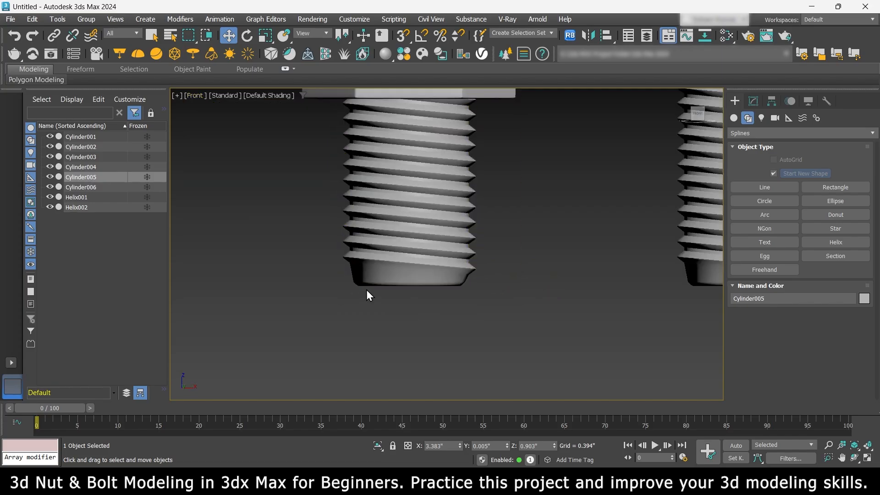
{"action": "left_click", "coordinate": [465, 278]}
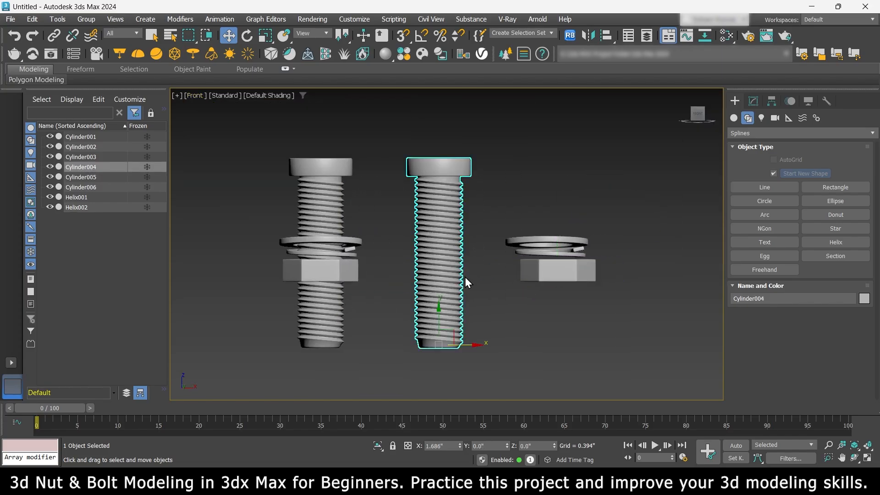
{"action": "left_click_drag", "start_coordinate": [471, 344], "coordinate": [441, 344]}
Select the copied flat washer, split ring and nut and rotate them -90 degrees about X with angle snap on.
{"action": "left_click", "coordinate": [533, 243]}
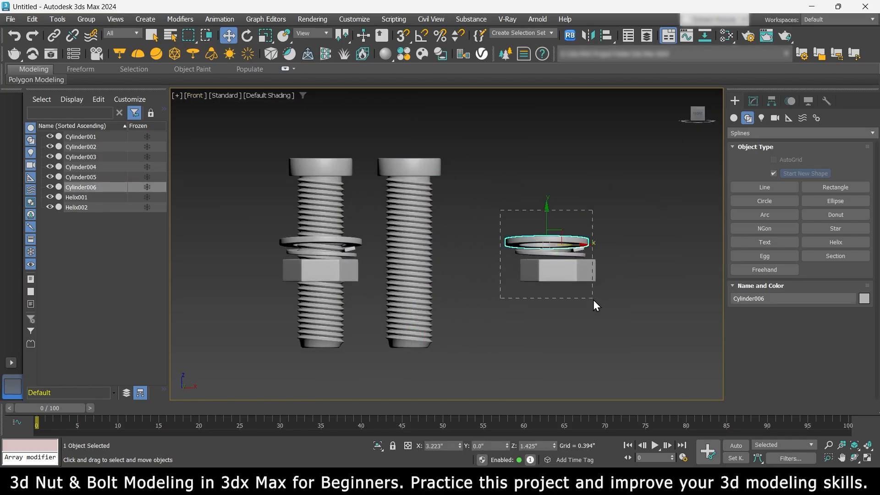
{"action": "left_click_drag", "start_coordinate": [593, 300], "coordinate": [594, 300]}
{"action": "left_click", "coordinate": [247, 35]}
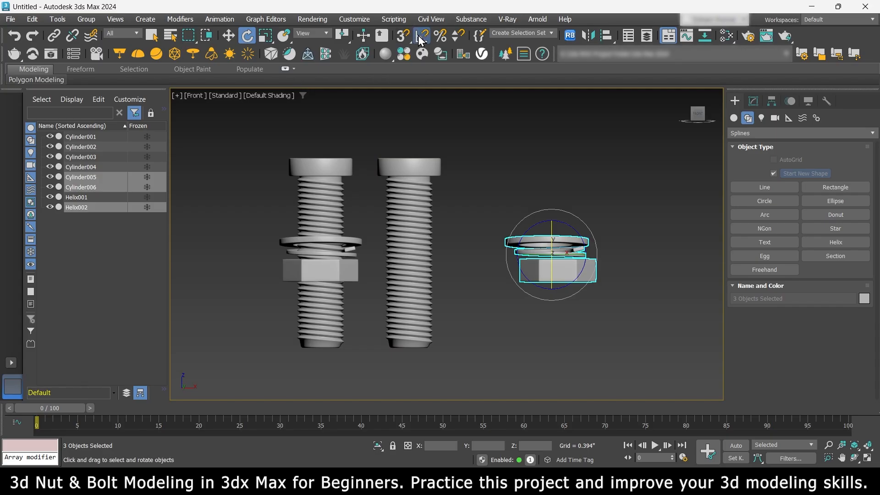
{"action": "left_click", "coordinate": [420, 36]}
{"action": "left_click_drag", "start_coordinate": [551, 238], "coordinate": [548, 204]}
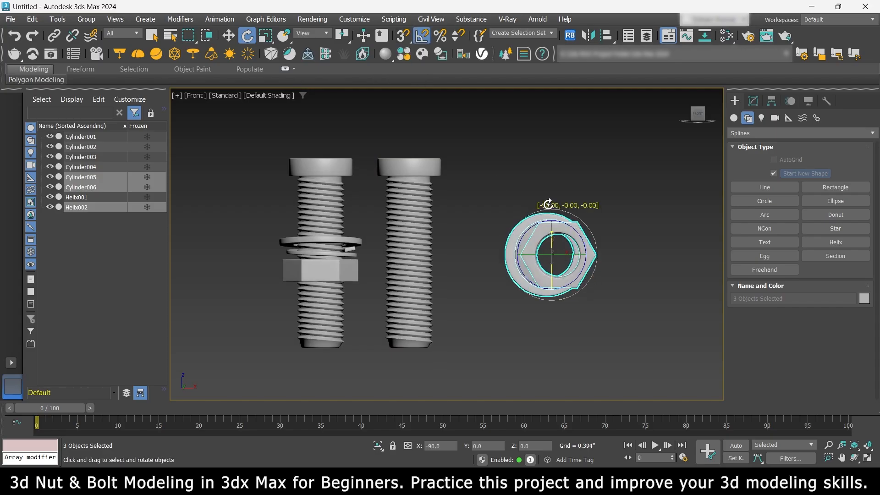
Spread the three rotated parts apart, placing the flat washer right beside the duplicate bolt.
{"action": "left_click", "coordinate": [234, 36]}
{"action": "left_click", "coordinate": [663, 260]}
{"action": "left_click_drag", "start_coordinate": [557, 256], "coordinate": [584, 178]}
{"action": "left_click", "coordinate": [524, 248]}
{"action": "left_click", "coordinate": [575, 248]}
{"action": "left_click", "coordinate": [537, 226]}
{"action": "left_click", "coordinate": [520, 240]}
{"action": "left_click_drag", "start_coordinate": [490, 223], "coordinate": [490, 219]}
Stack the split ring above the nut in one column beside the flat washer and clear the selection.
{"action": "left_click", "coordinate": [552, 206]}
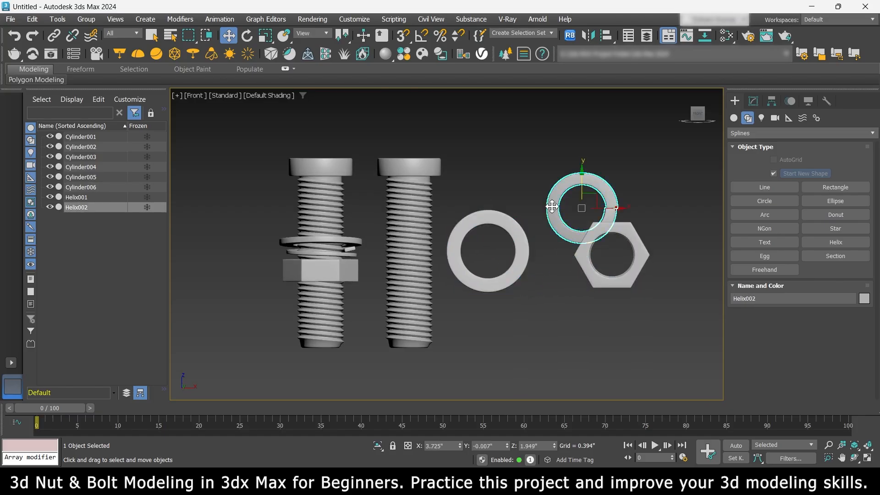
{"action": "left_click_drag", "start_coordinate": [580, 178], "coordinate": [580, 167]}
{"action": "left_click", "coordinate": [584, 242]}
{"action": "left_click_drag", "start_coordinate": [631, 256], "coordinate": [585, 258]}
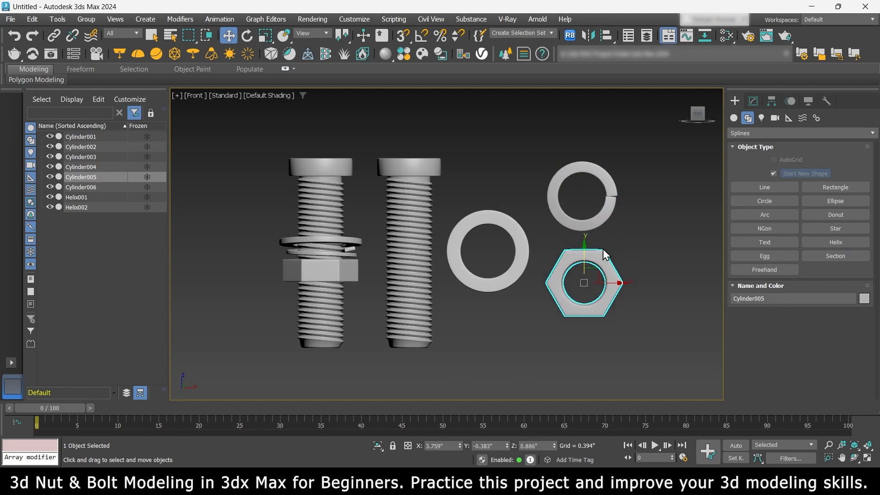
{"action": "left_click", "coordinate": [502, 294]}
{"action": "scroll", "coordinate": [501, 291], "scroll_direction": "down", "scroll_amount": 3}
{"action": "scroll", "coordinate": [502, 293], "scroll_direction": "up", "scroll_amount": 3}
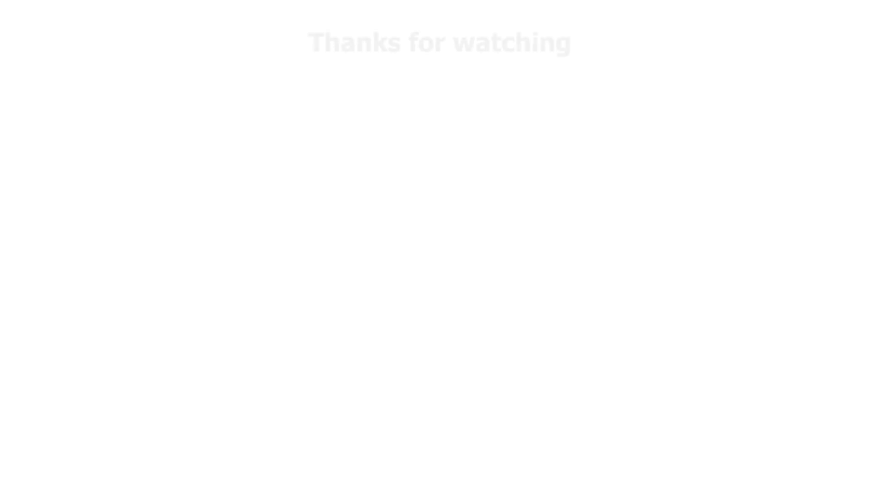